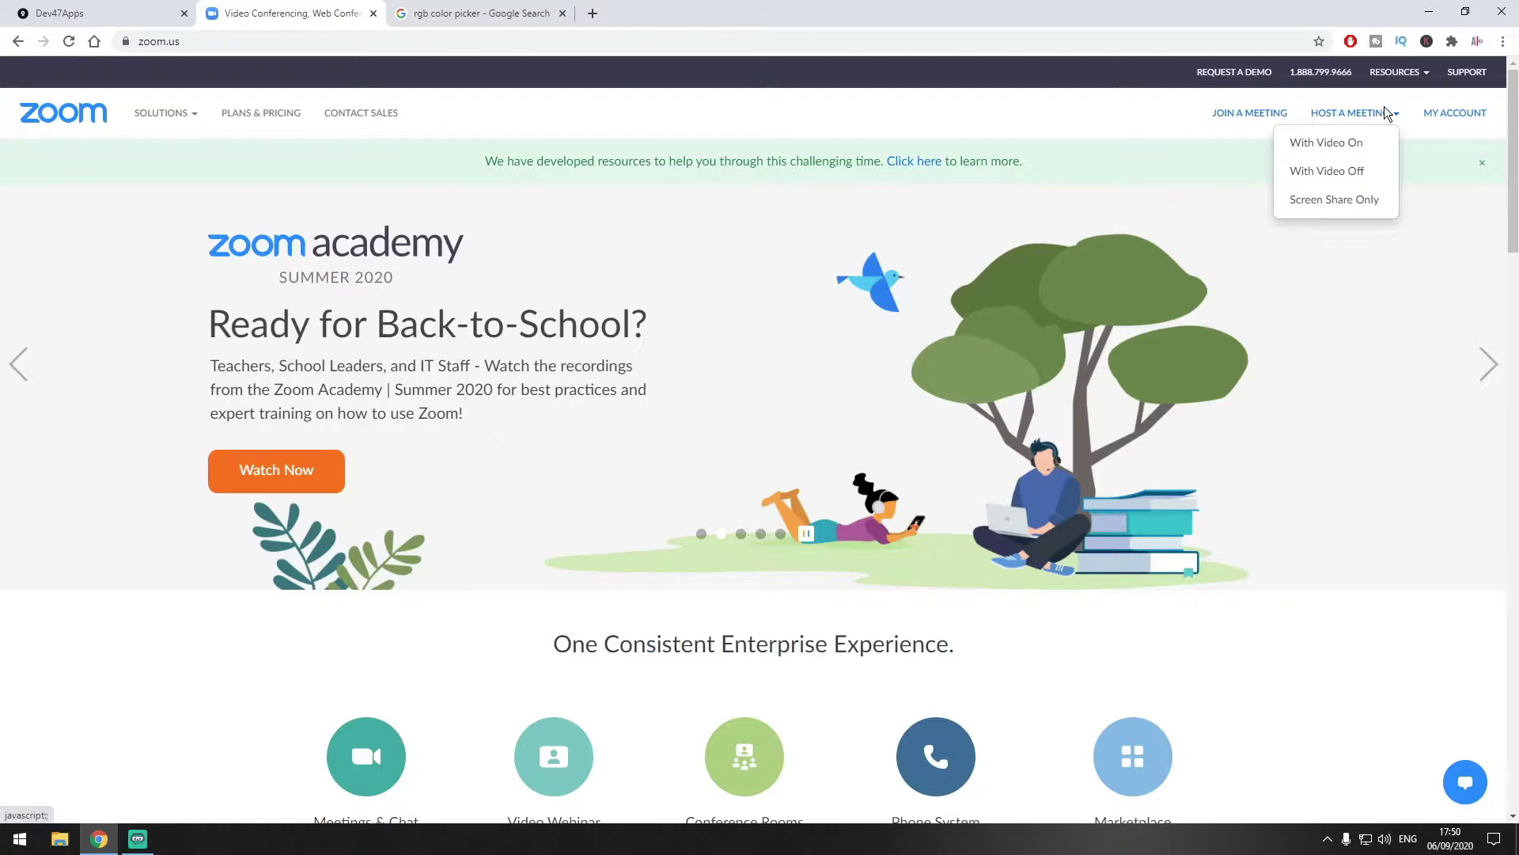
# - Host a Zoom meeting with video on and let the browser open it in the Zoom app
pyautogui.moveTo(1399, 116)
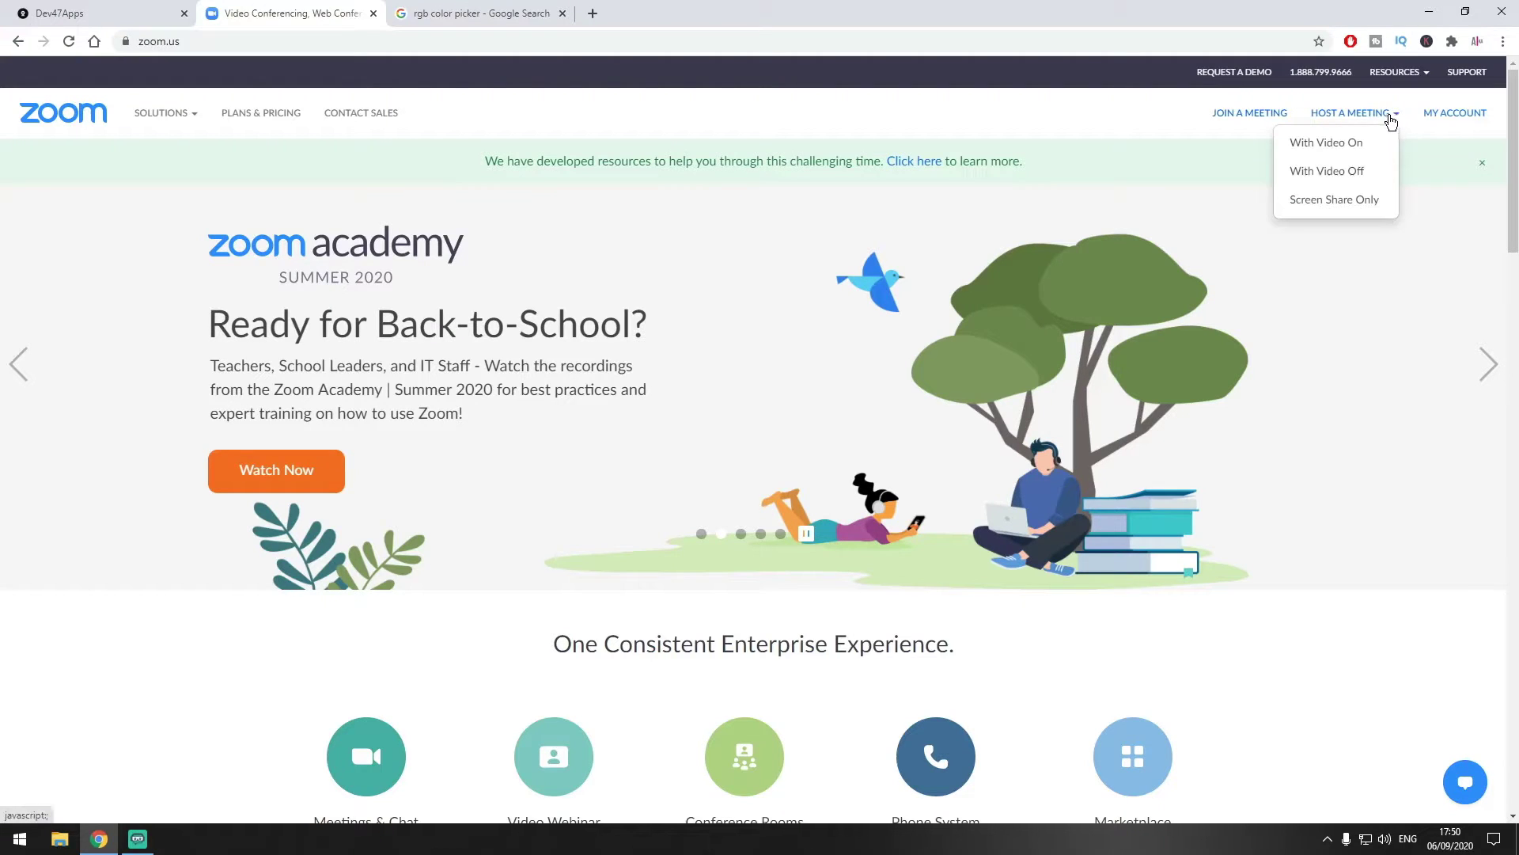
pyautogui.click(1347, 147)
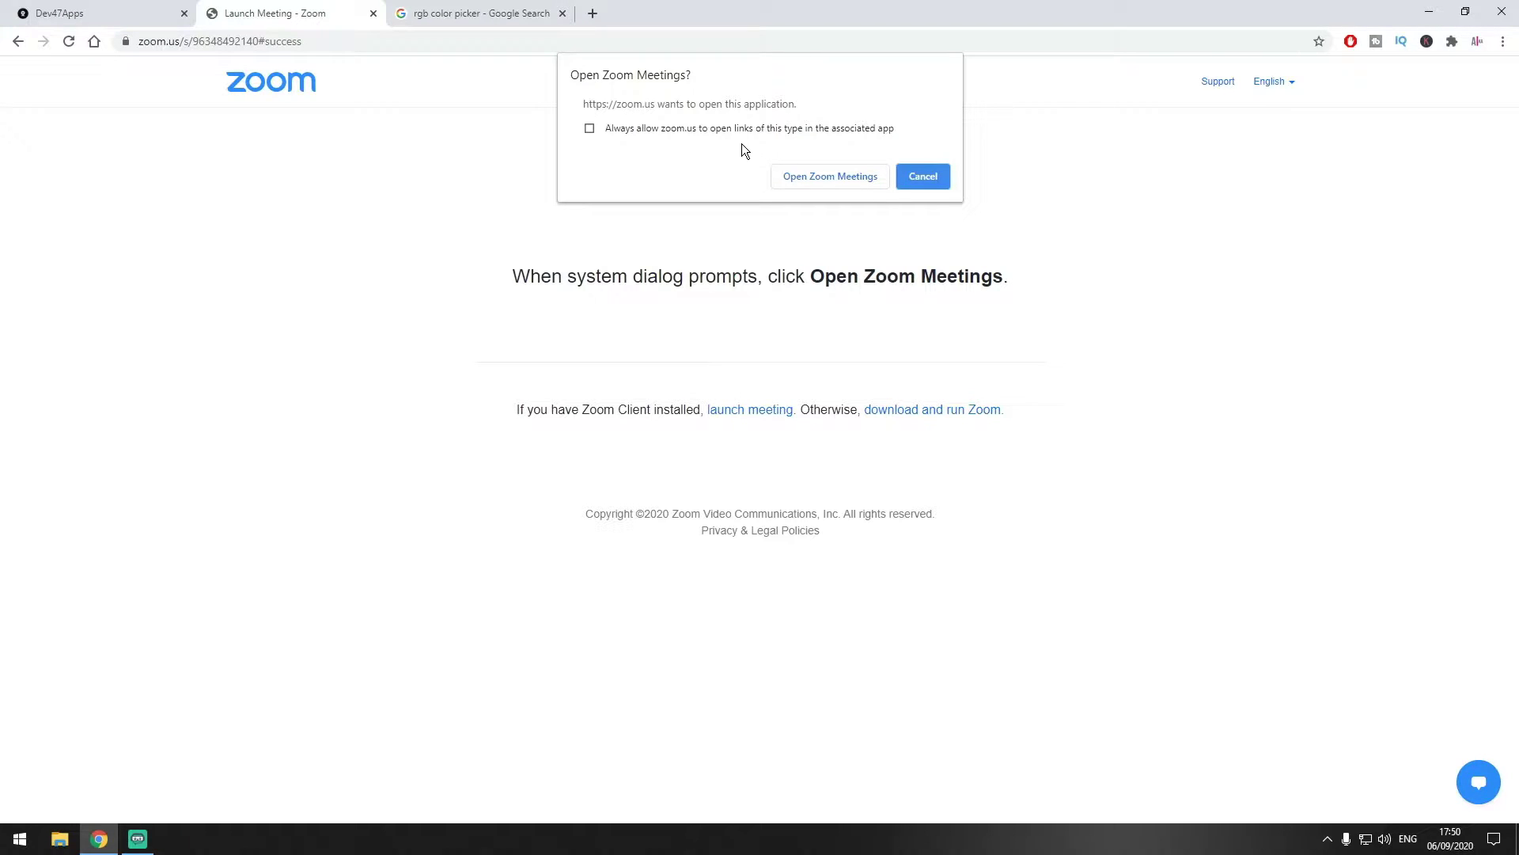
pyautogui.click(794, 176)
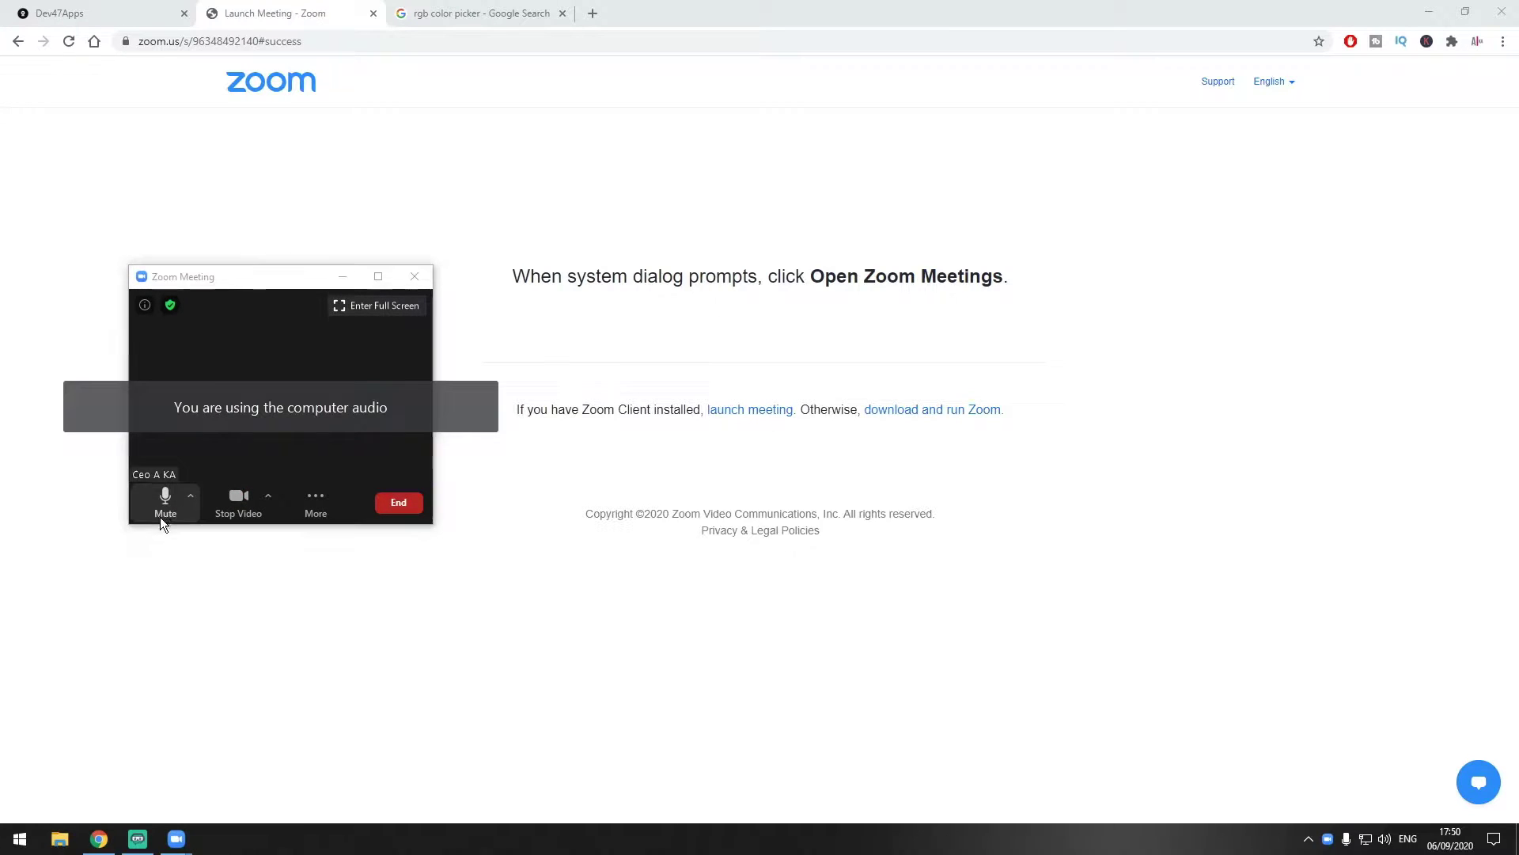
# - Mute the microphone, set Zoom's virtual background to None, and show the camera list
pyautogui.click(161, 511)
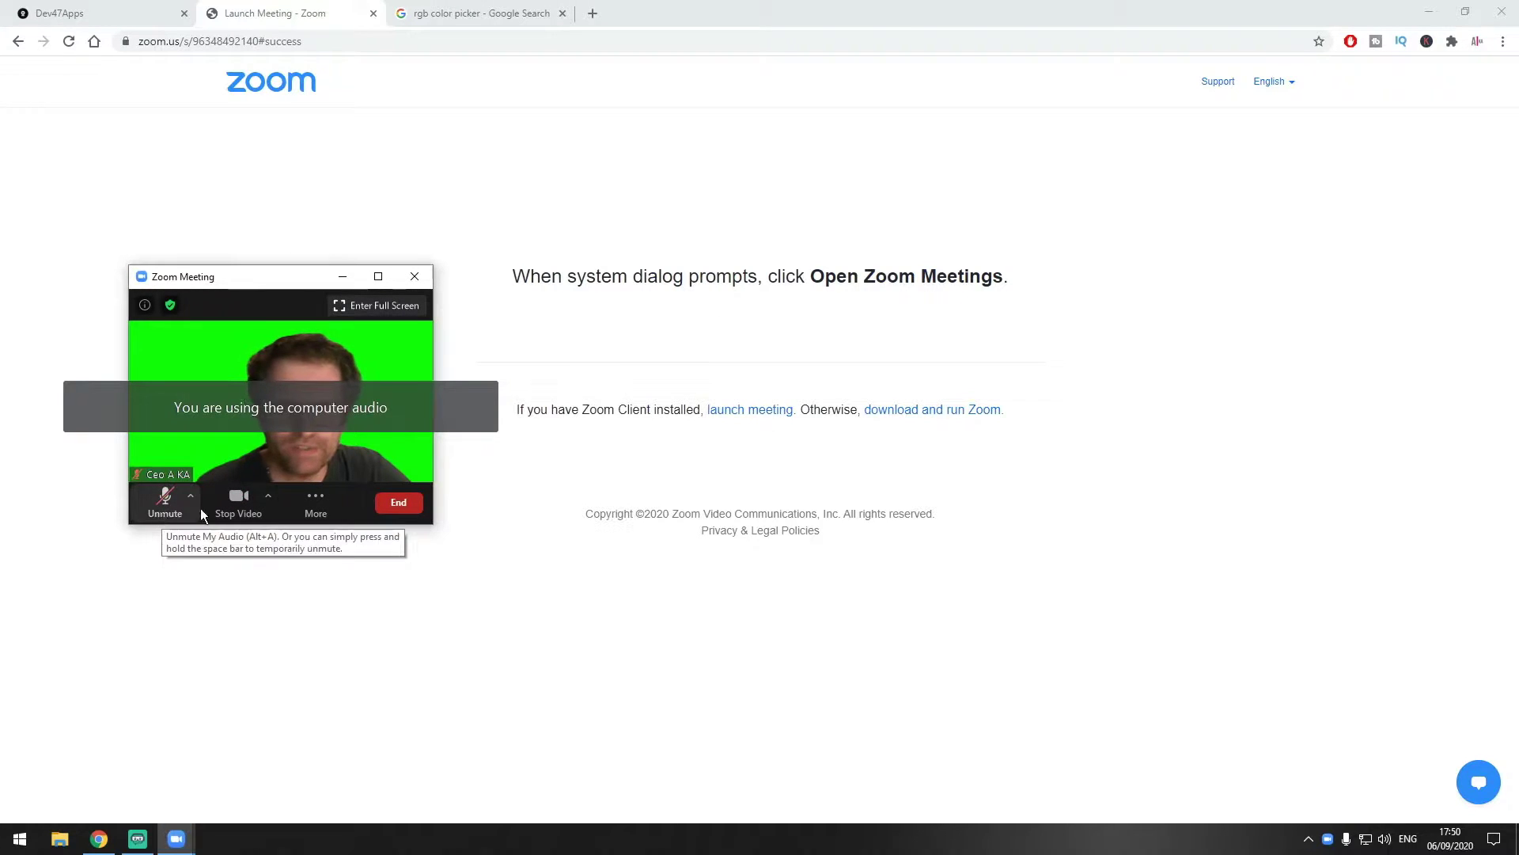
pyautogui.click(275, 497)
pyautogui.click(296, 470)
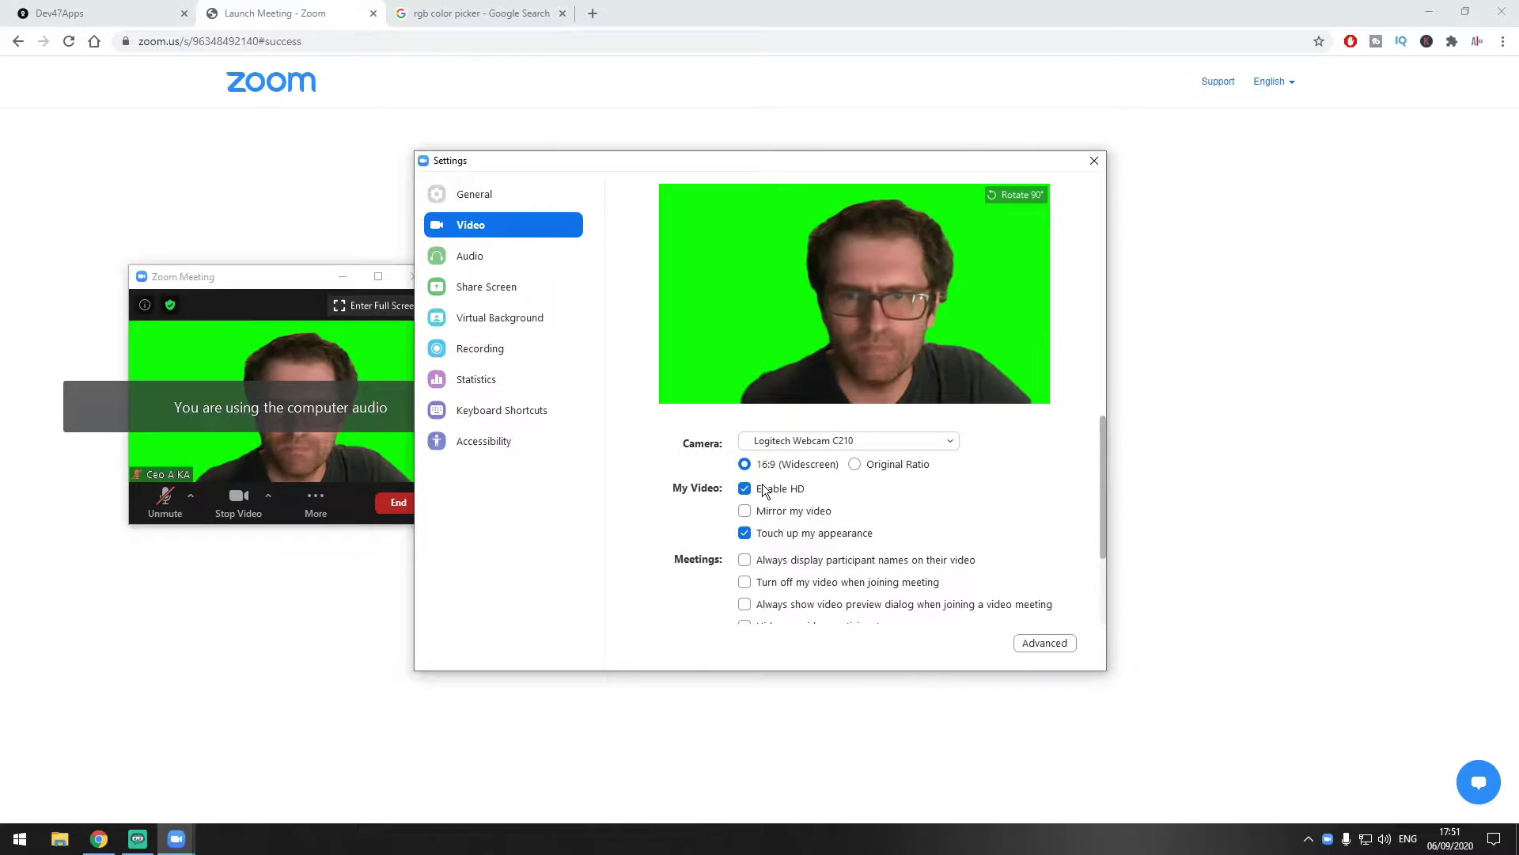
pyautogui.click(468, 319)
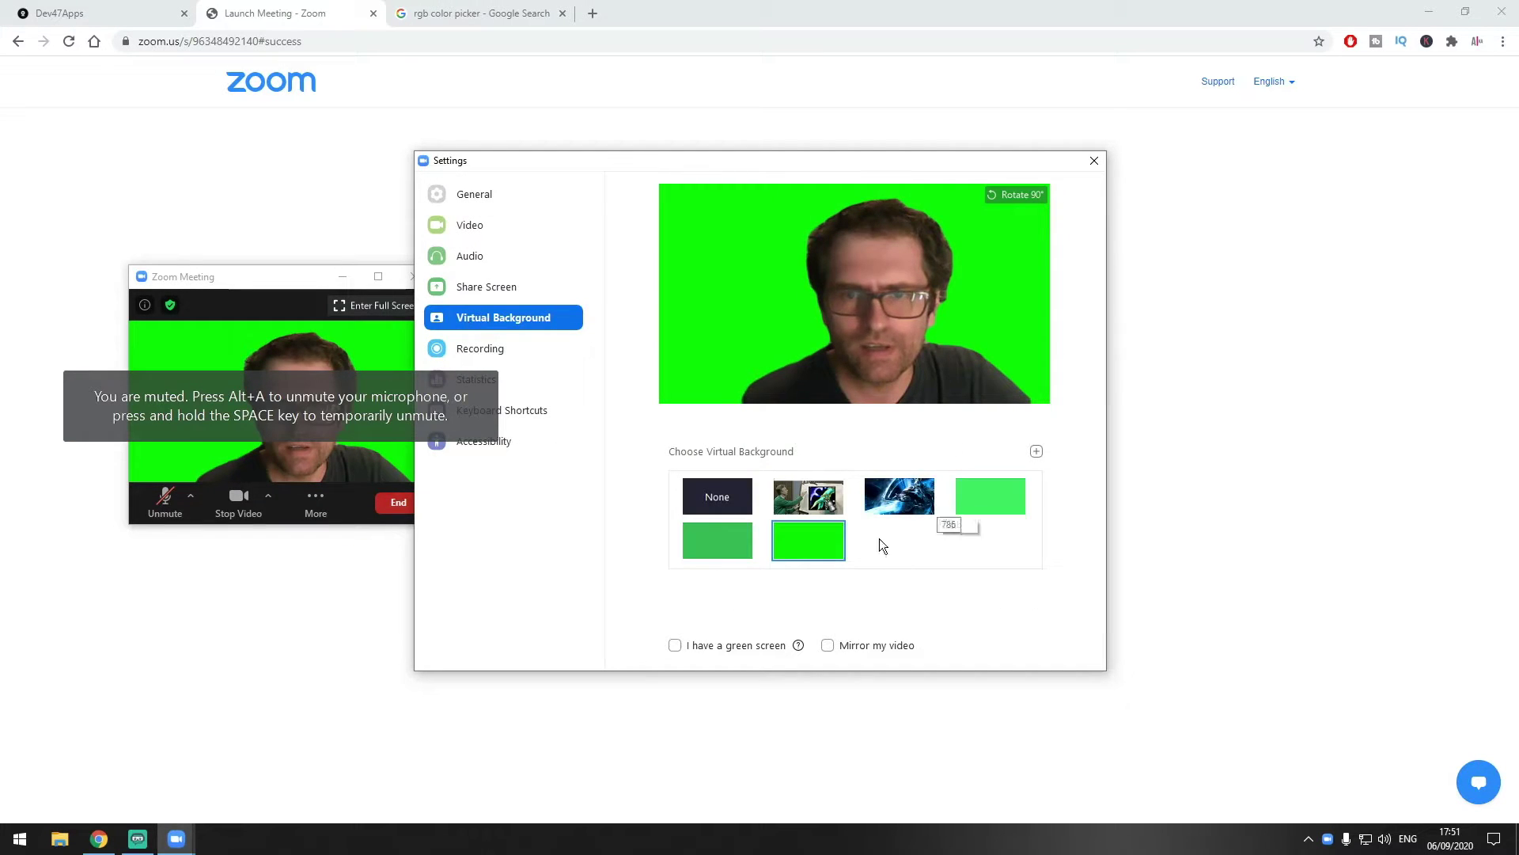
pyautogui.click(742, 502)
pyautogui.click(1094, 162)
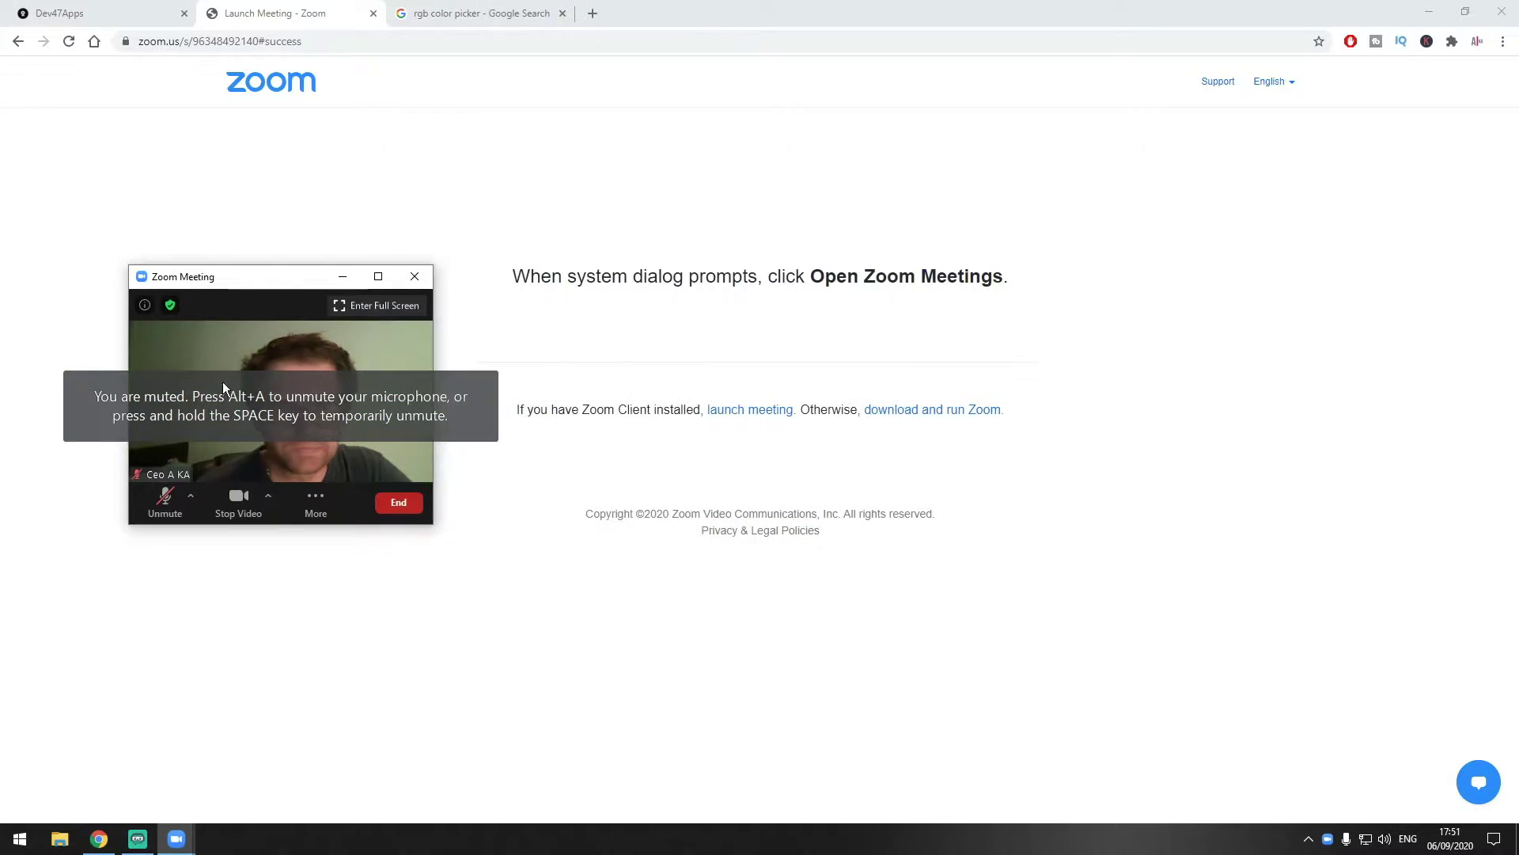
pyautogui.click(269, 492)
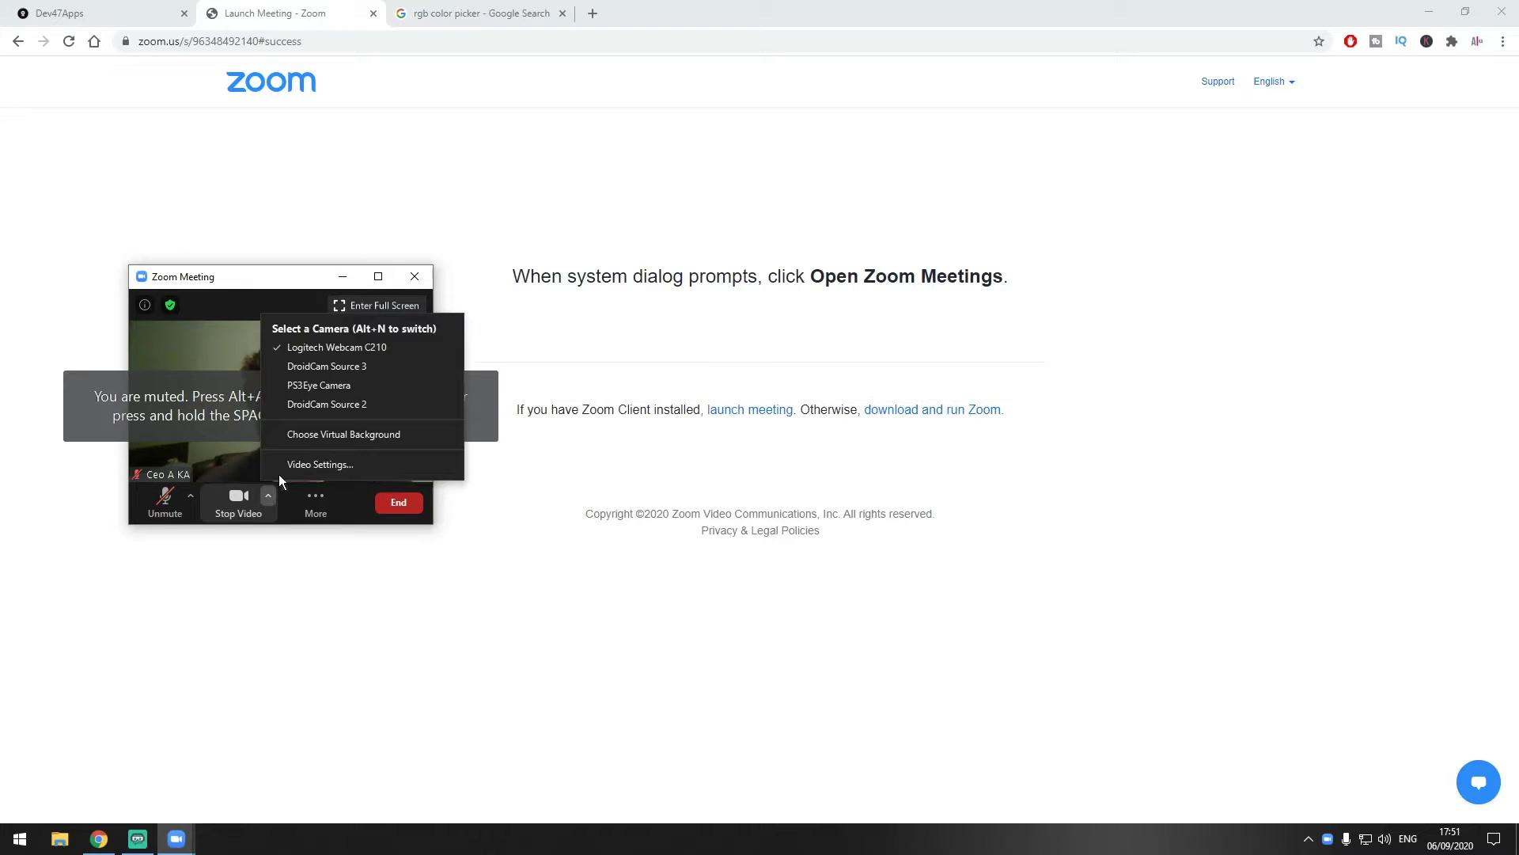
# - Keep the Logitech webcam and choose the blue testbkg image as Zoom's virtual background
pyautogui.click(374, 349)
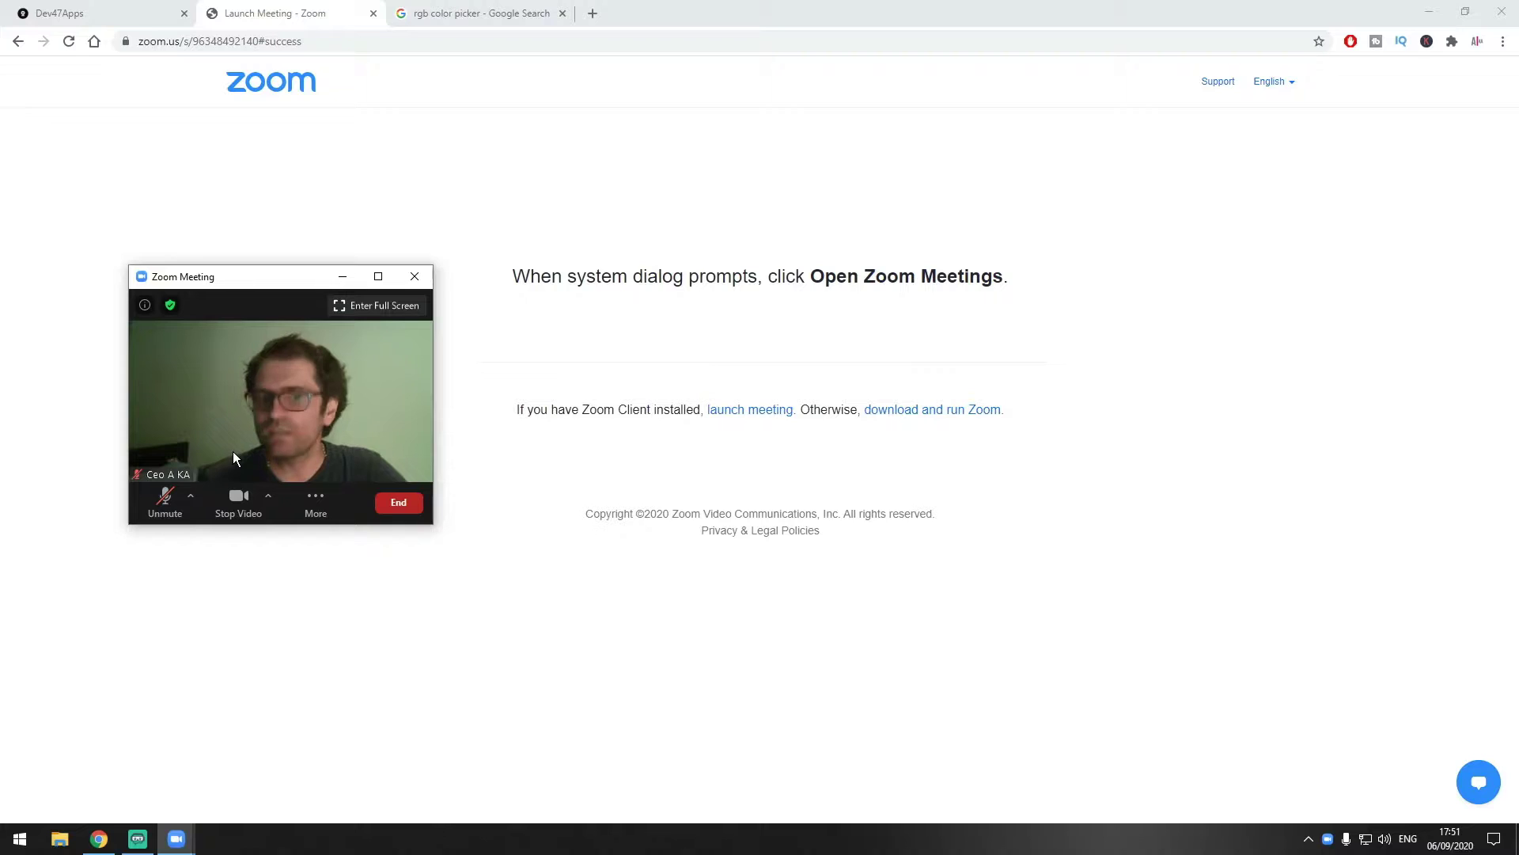
pyautogui.click(268, 497)
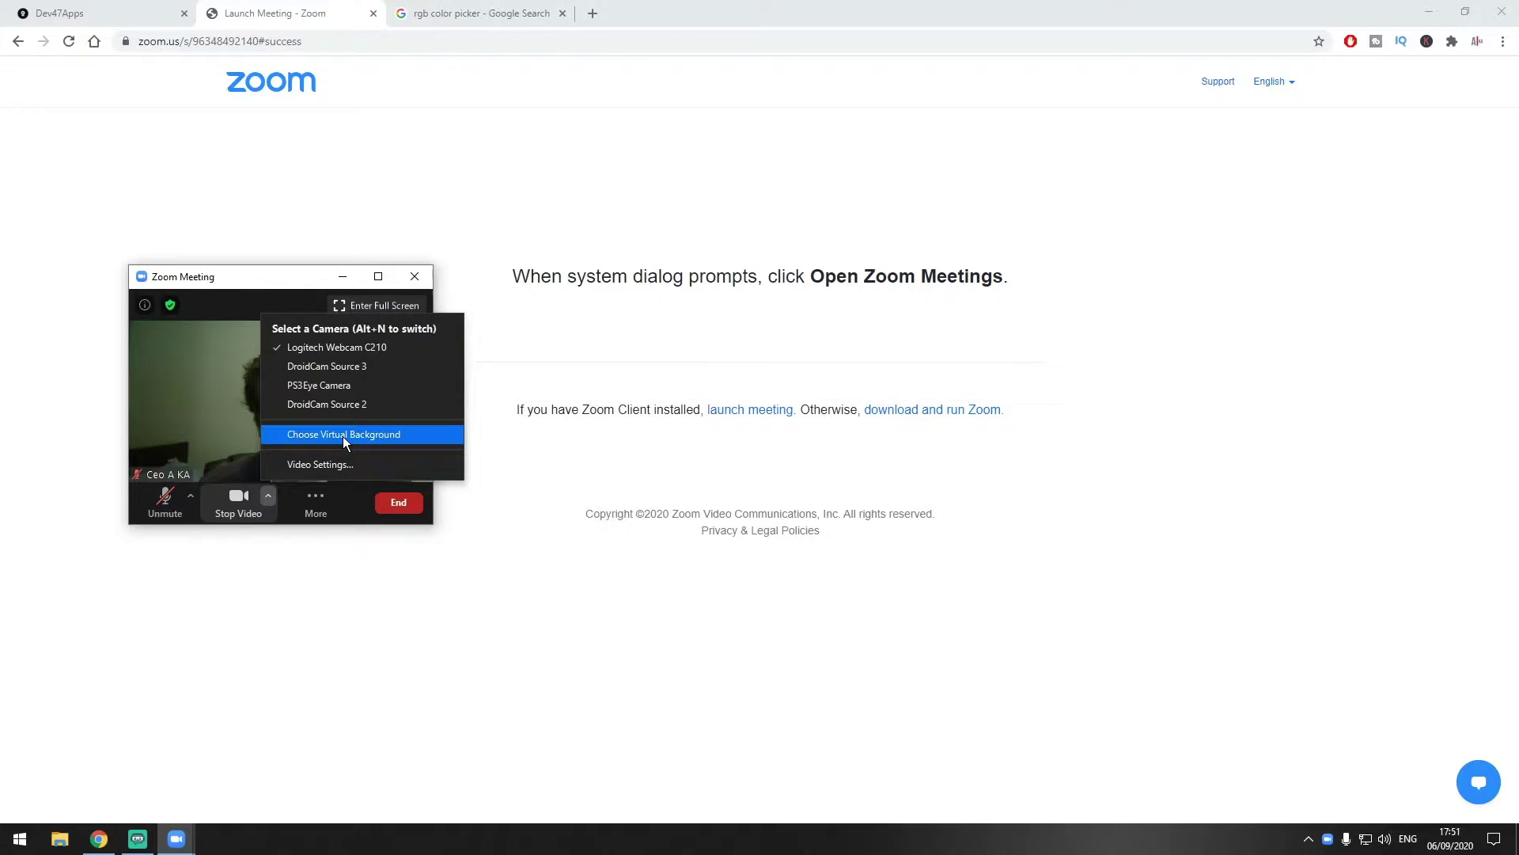
pyautogui.click(372, 435)
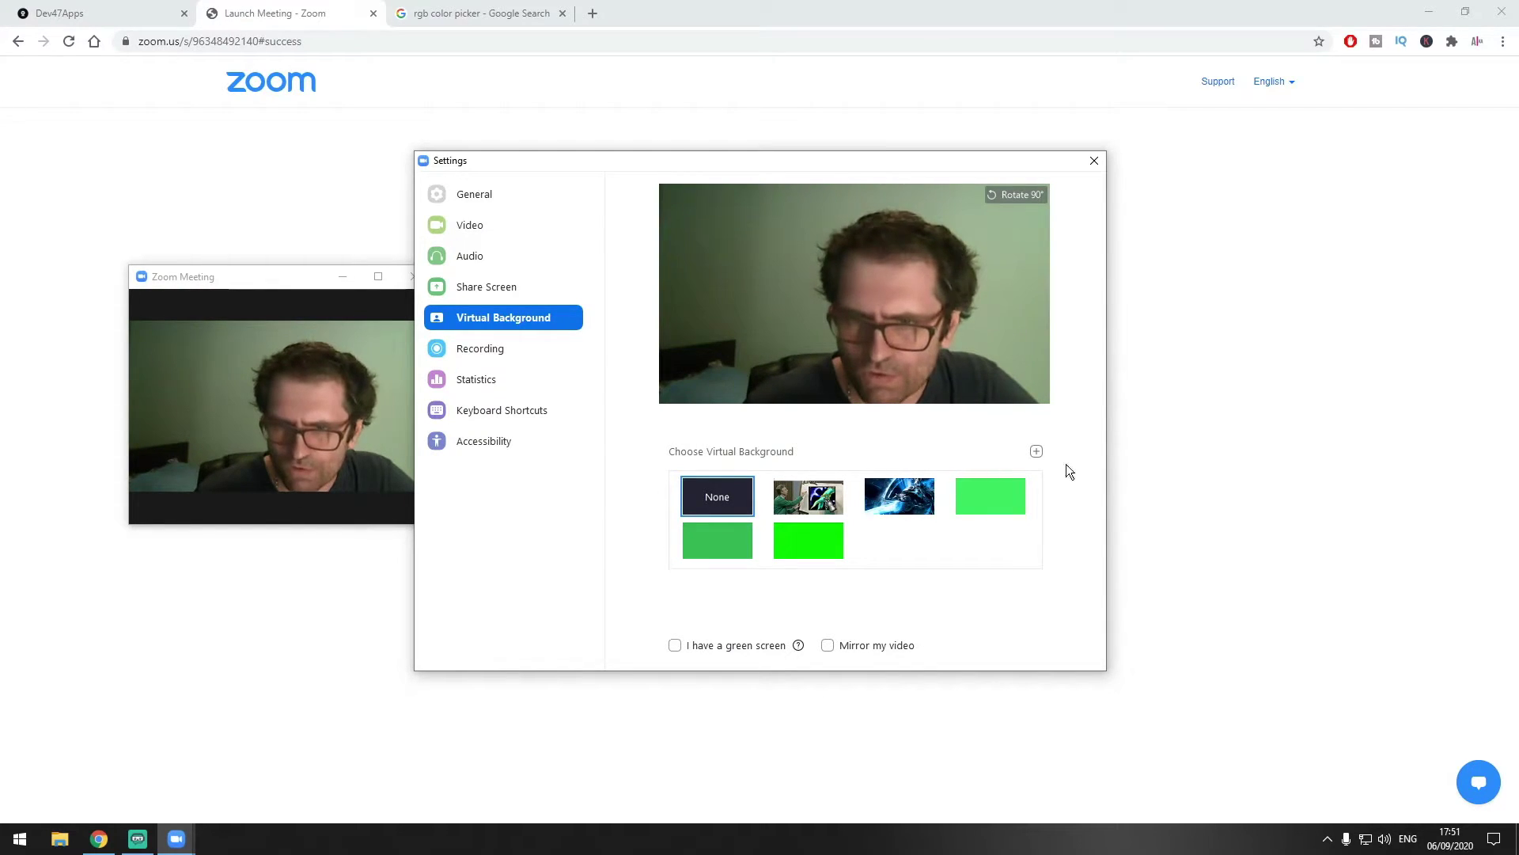
pyautogui.click(1037, 452)
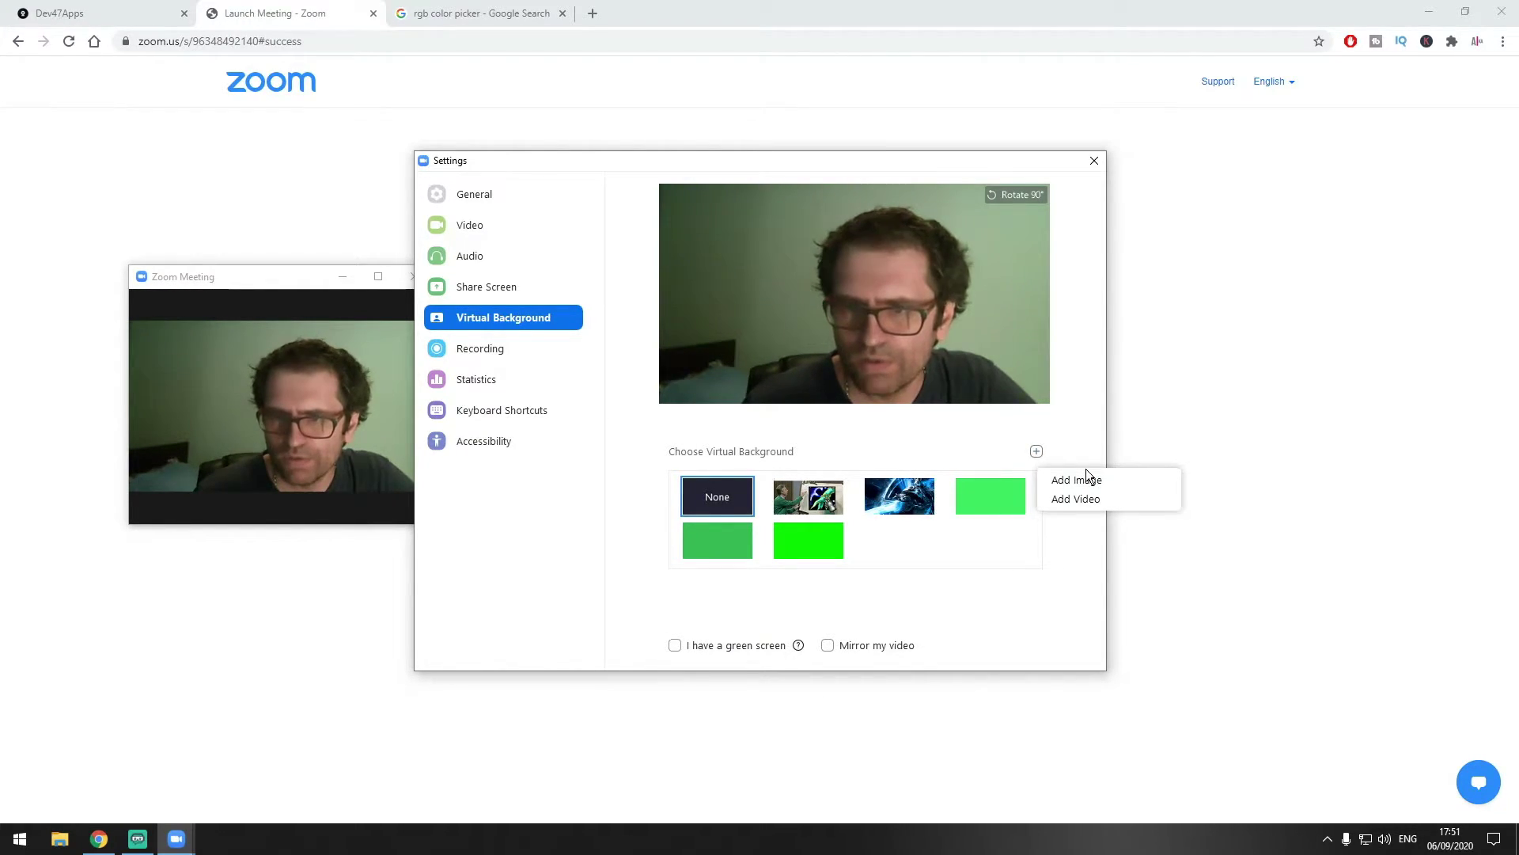
pyautogui.click(862, 448)
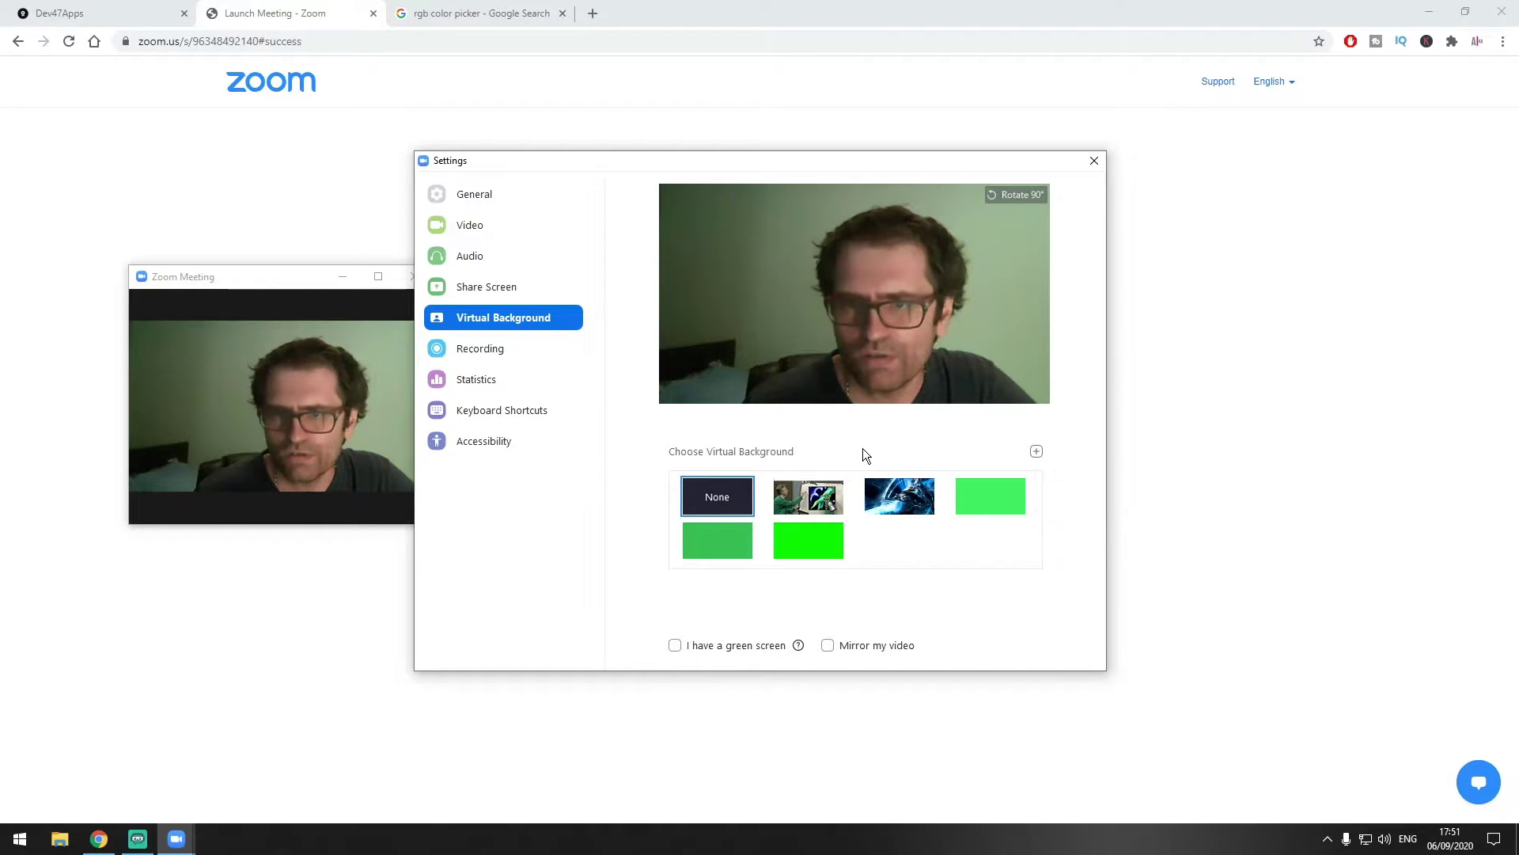
pyautogui.click(899, 504)
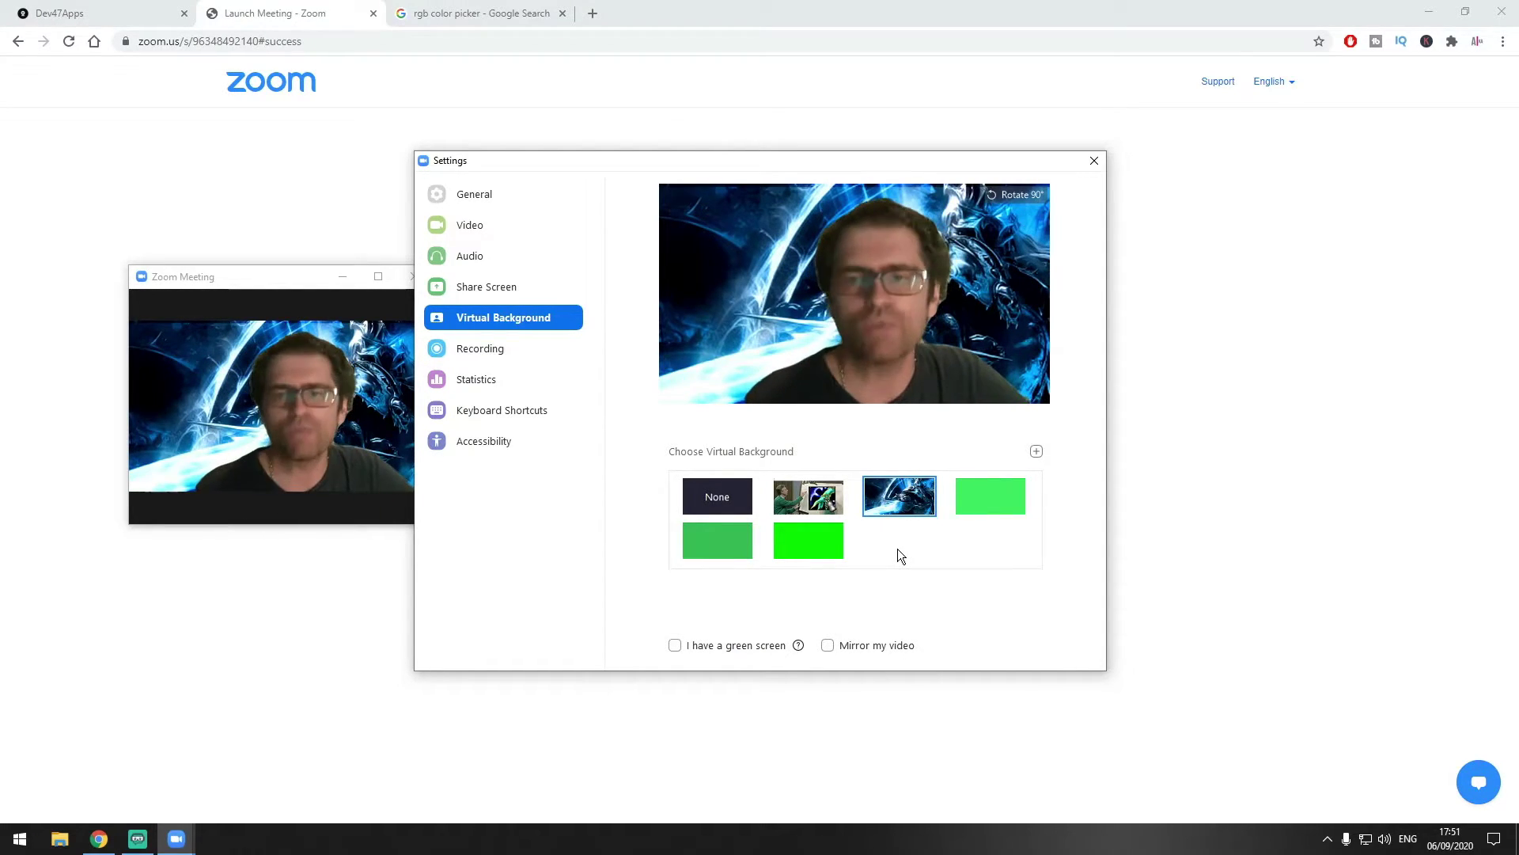
pyautogui.moveTo(787, 548)
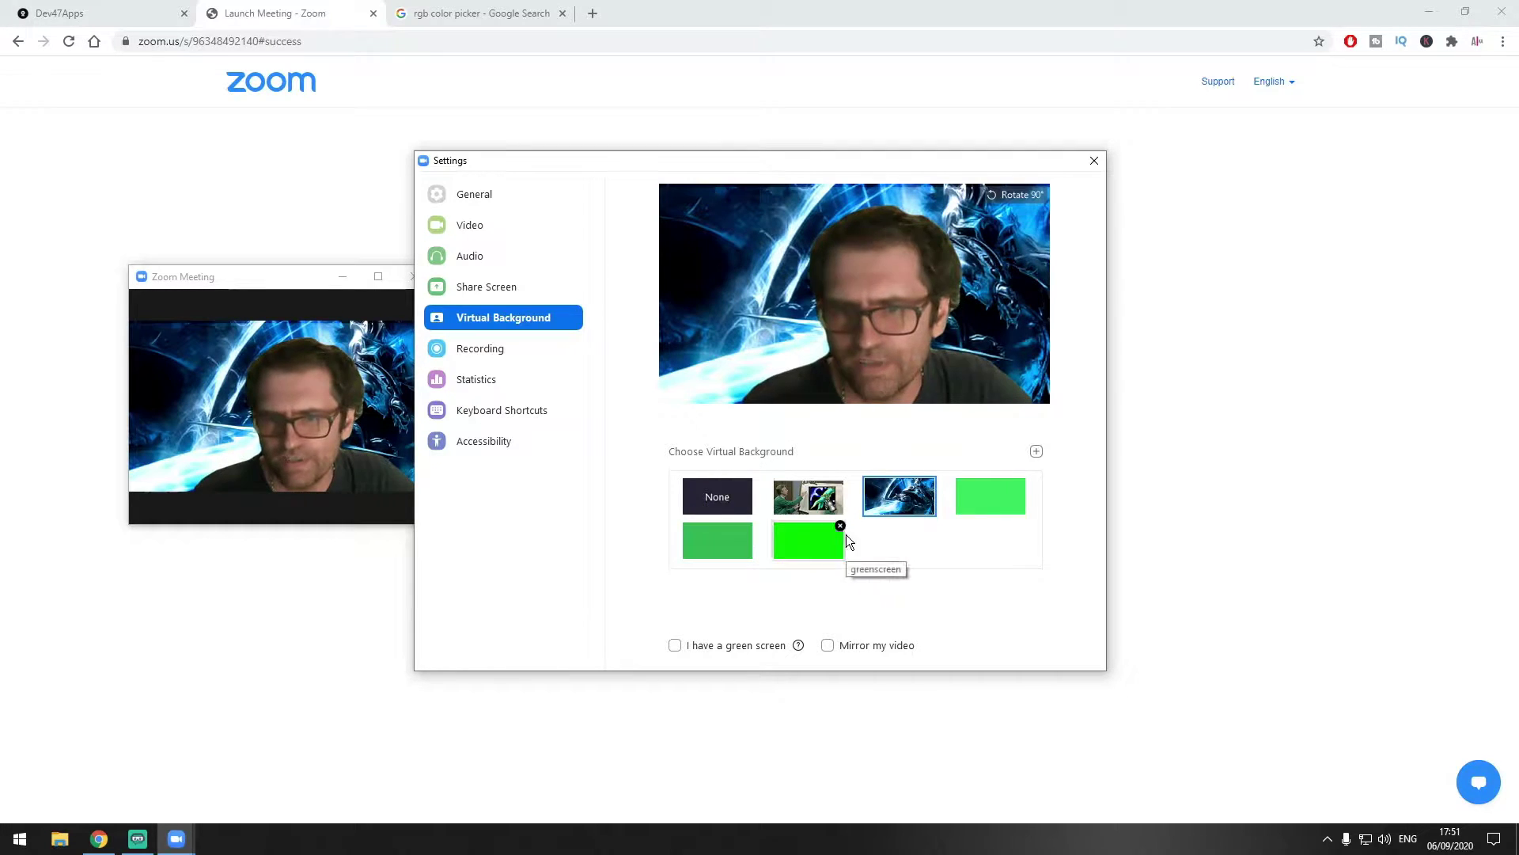
pyautogui.moveTo(736, 536)
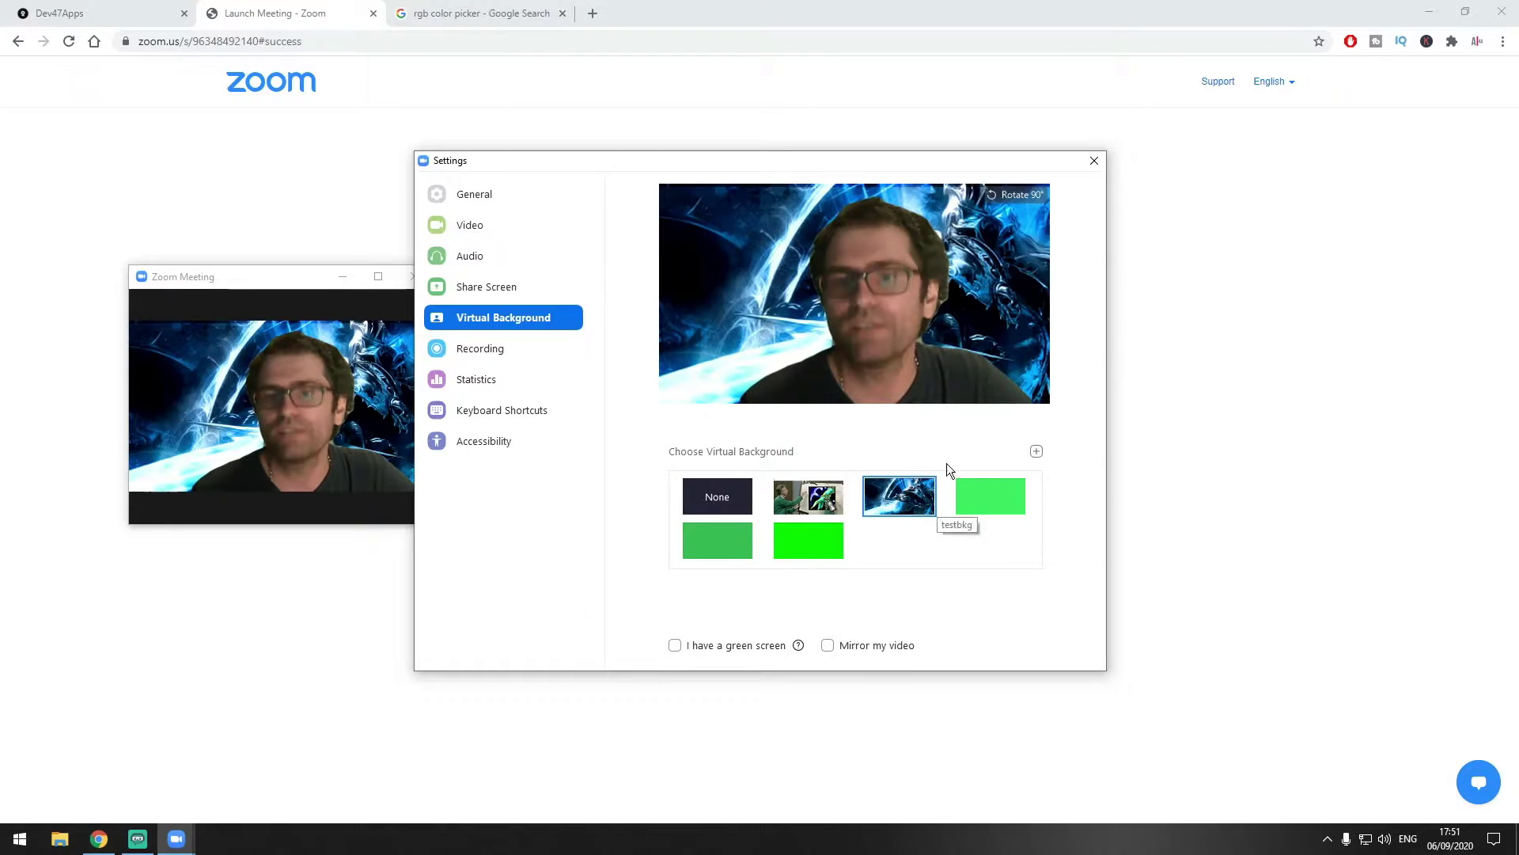
pyautogui.moveTo(990, 486)
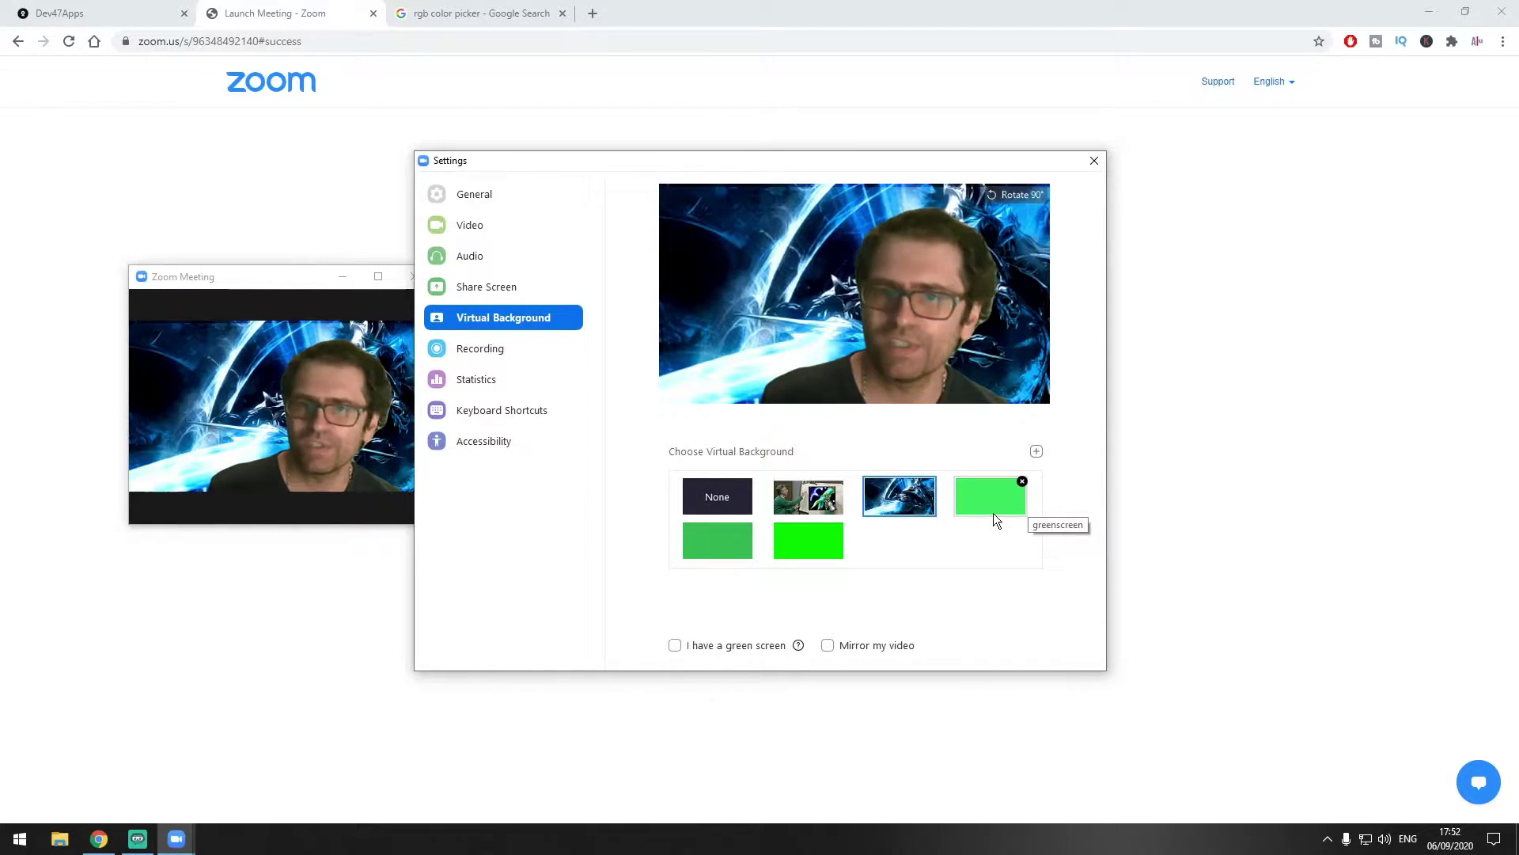
# - Close Zoom's settings window and bring the Google rgb color picker page forward
pyautogui.click(470, 9)
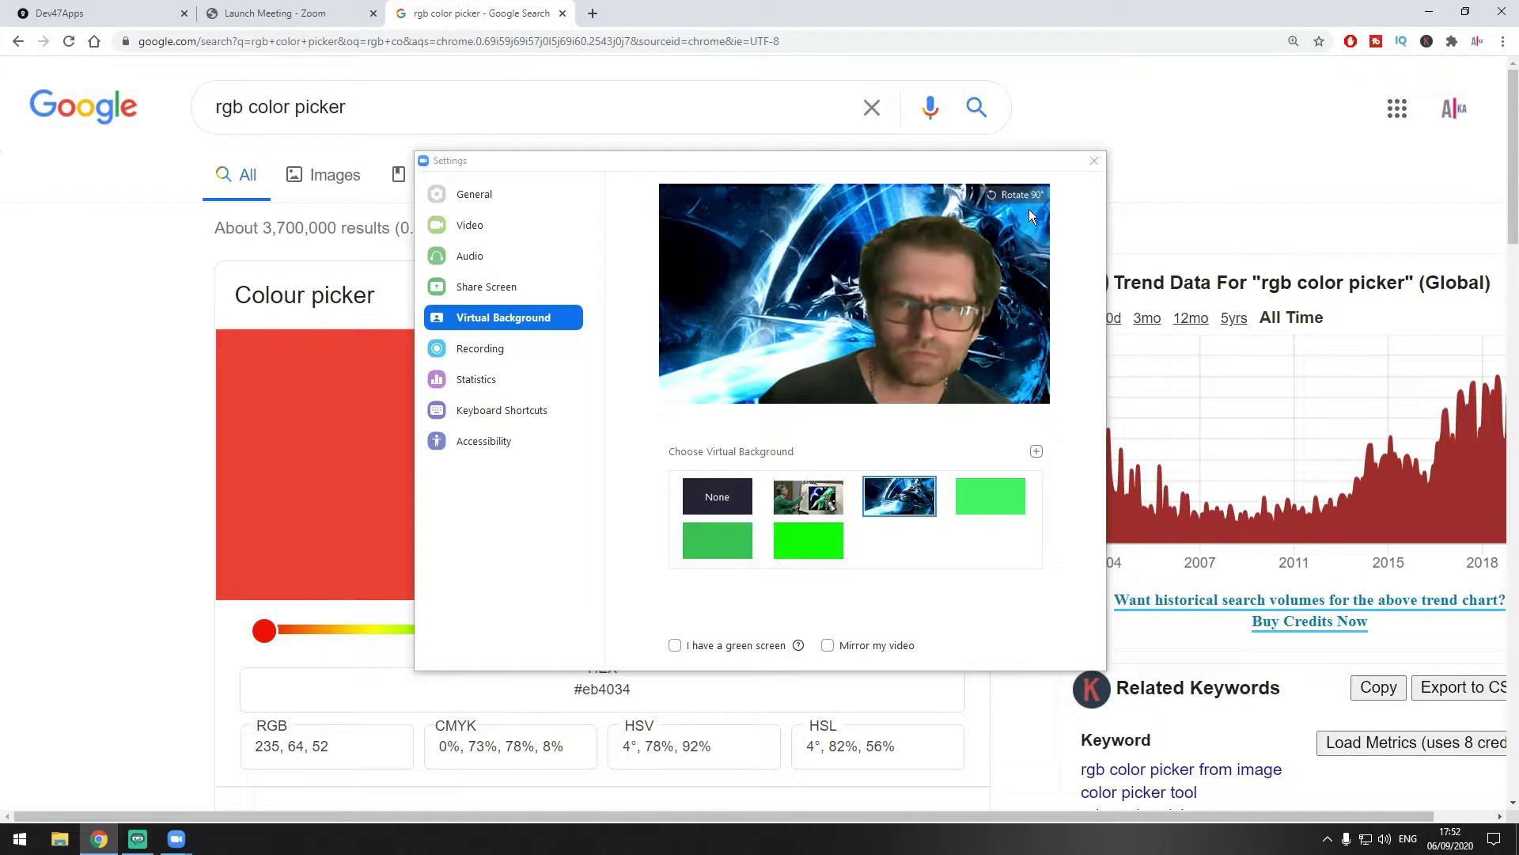
pyautogui.click(1093, 160)
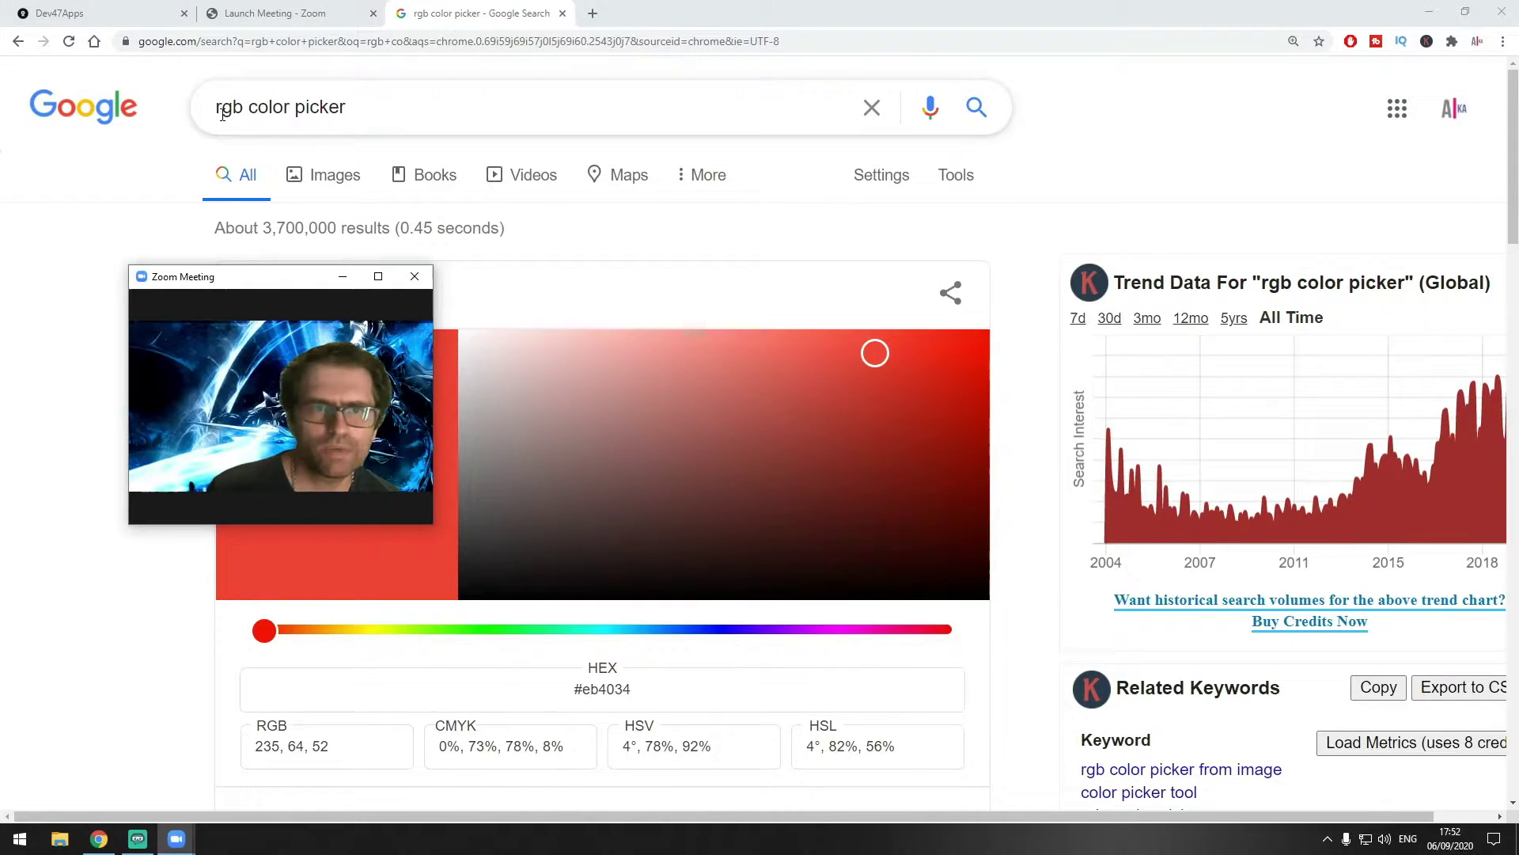
pyautogui.click(124, 216)
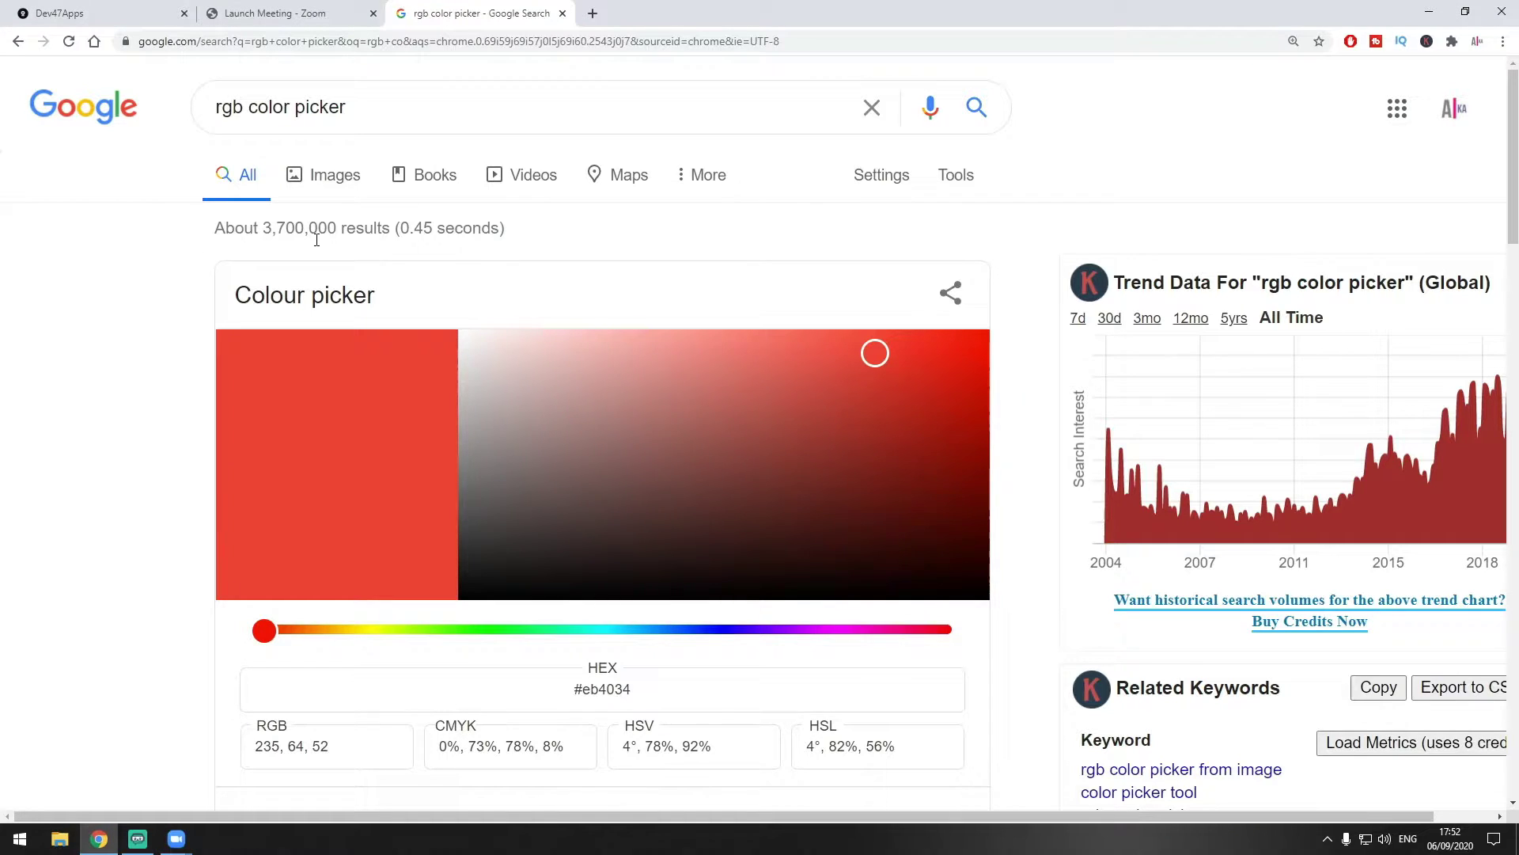
# - Set the colour picker to dark green #117a28 and copy the HEX value
pyautogui.click(520, 630)
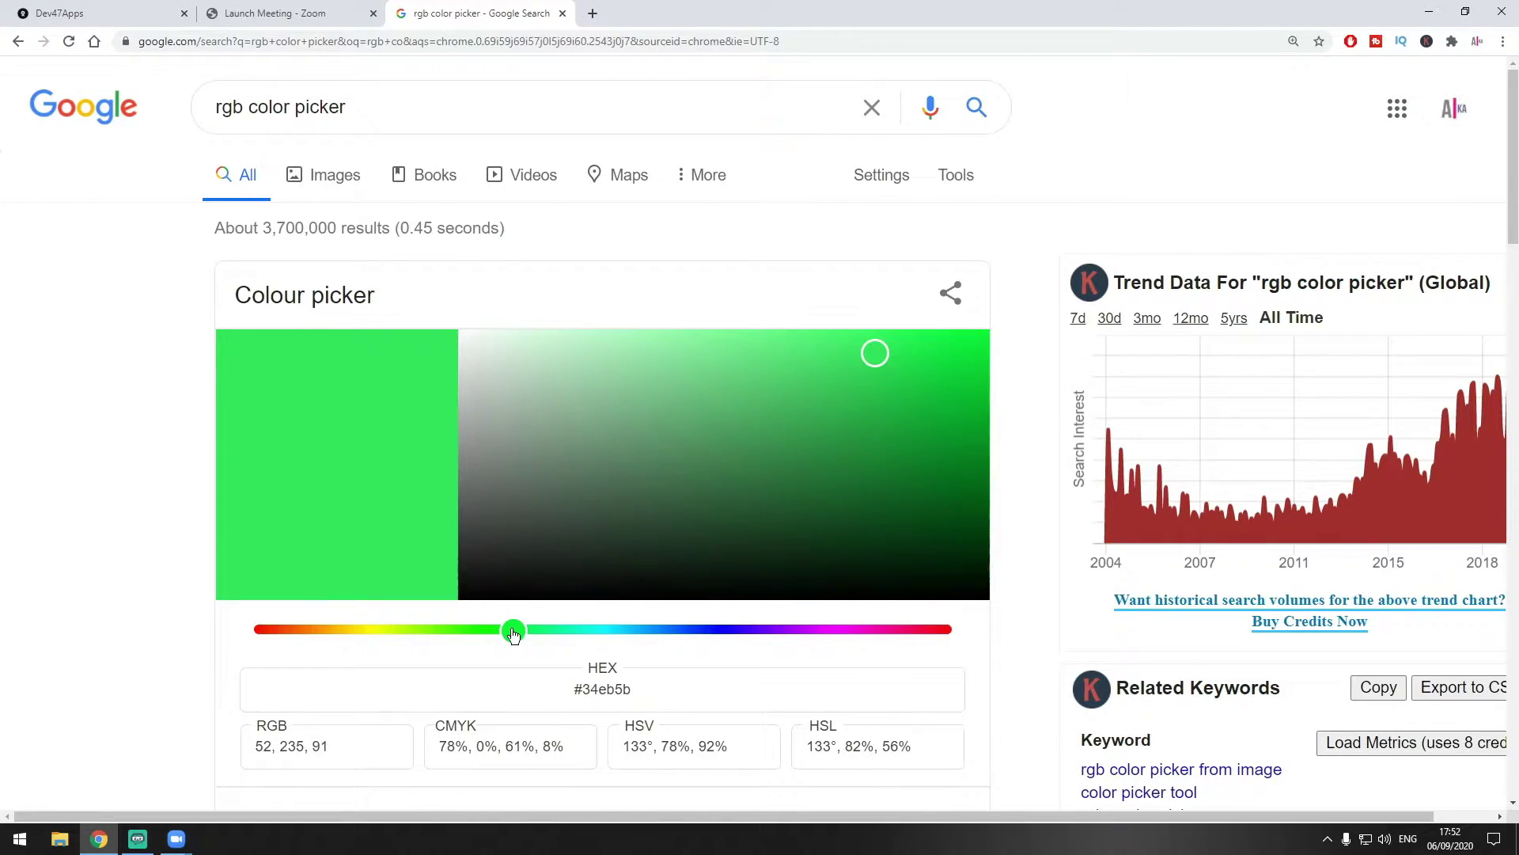
pyautogui.moveTo(858, 353); pyautogui.dragTo(914, 475)
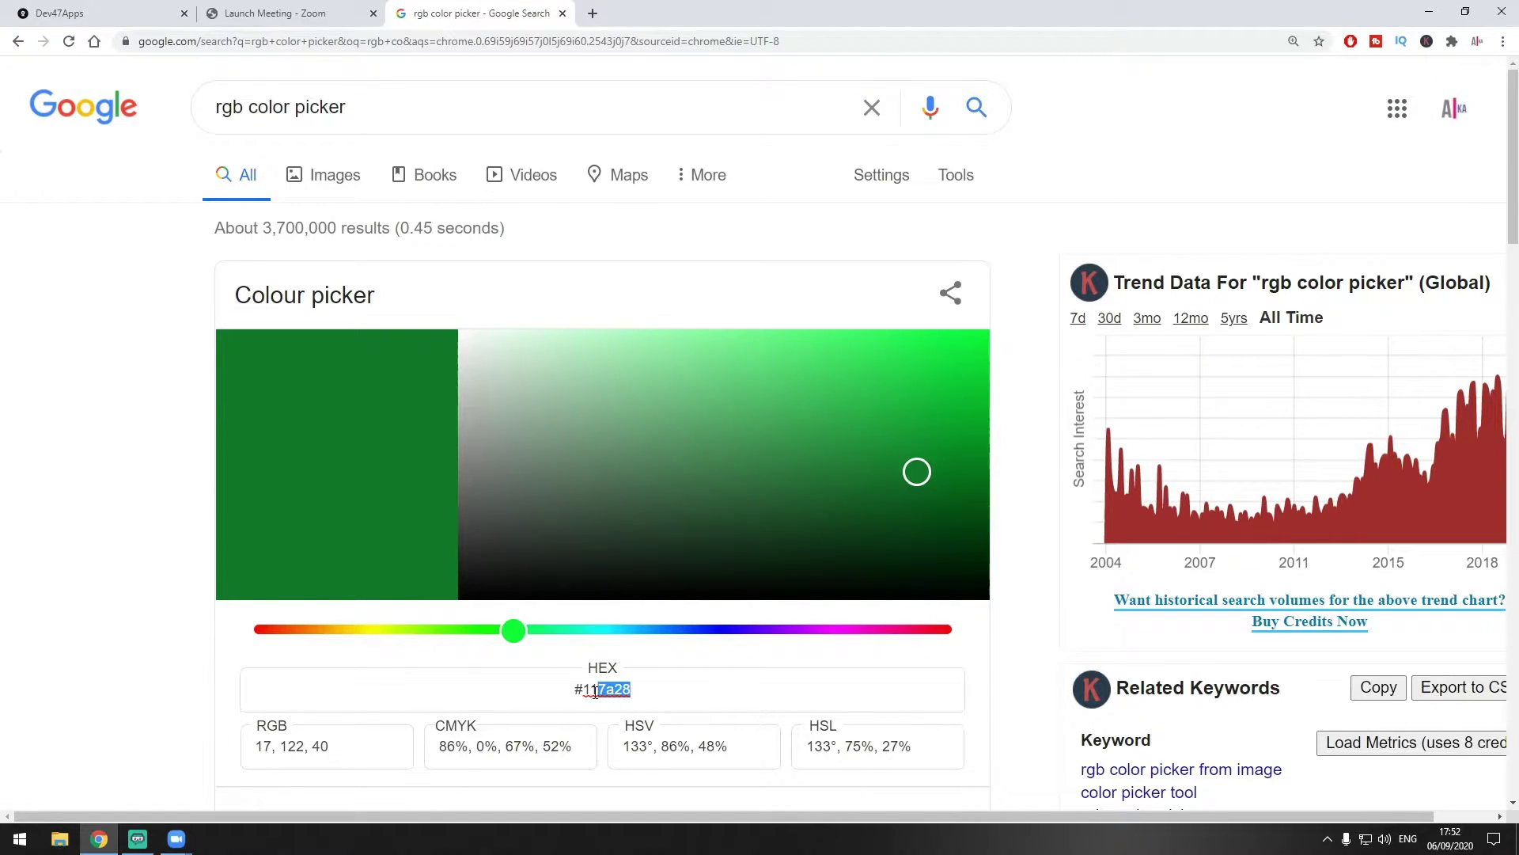
pyautogui.rightClick(591, 693)
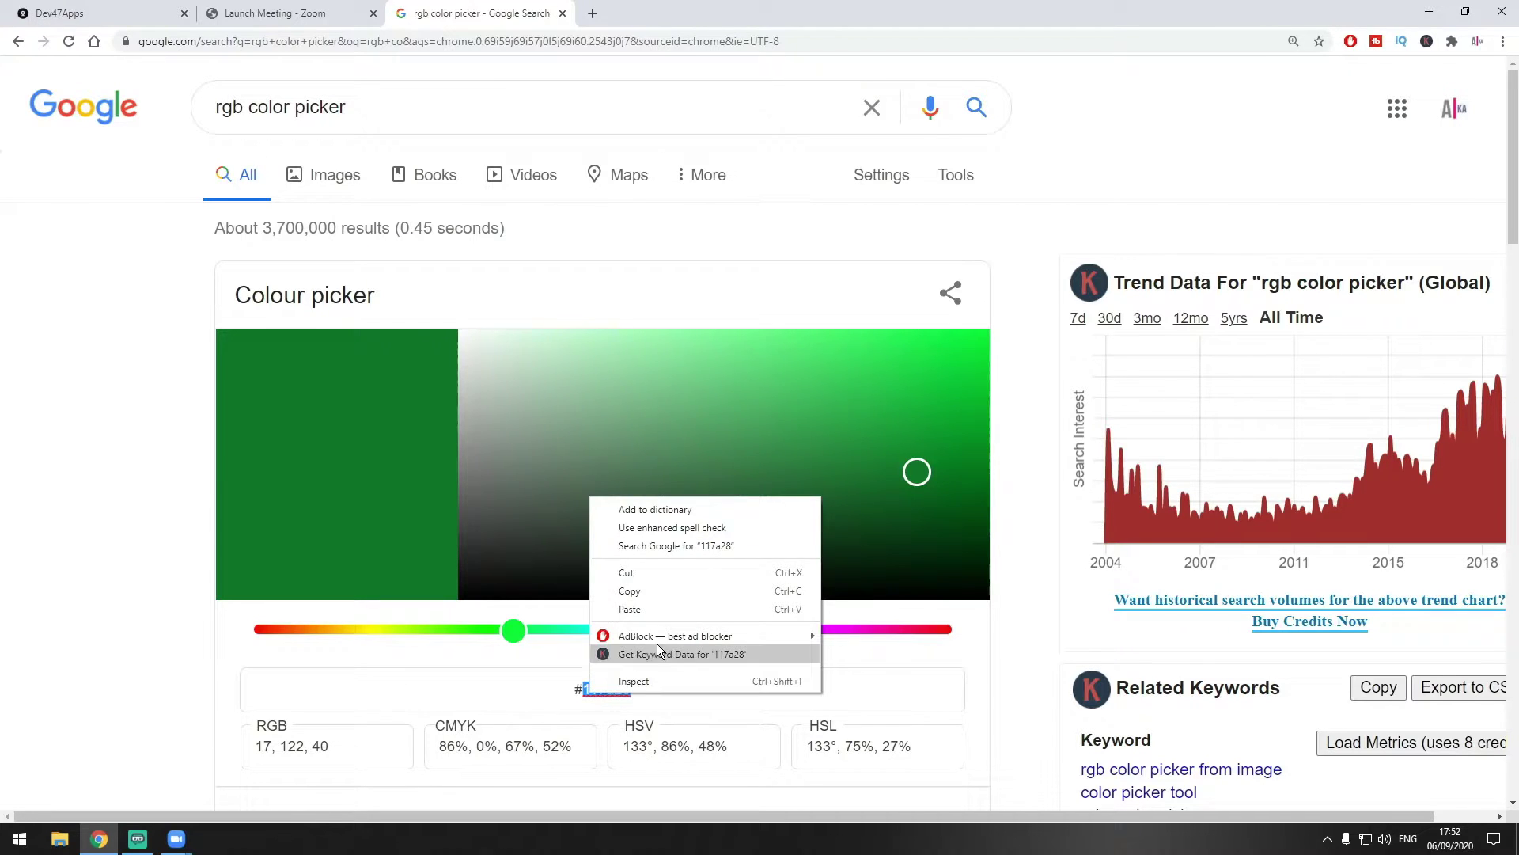
pyautogui.click(644, 590)
# - Open the DroidCam screenshot from the desktop in Paint 3D, then start a new blank canvas
pyautogui.click(1429, 11)
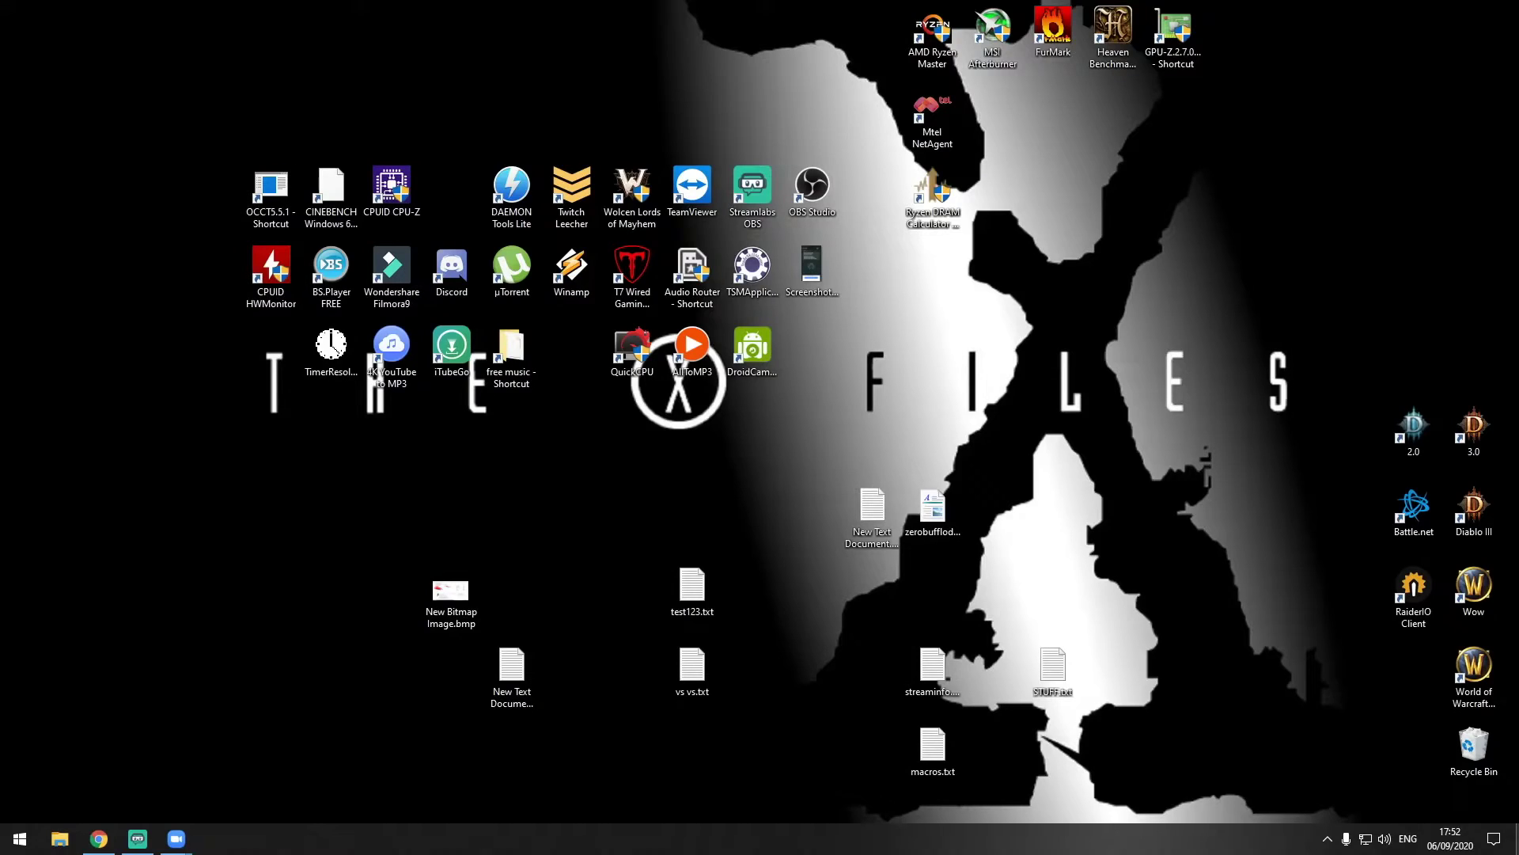
pyautogui.click(823, 269)
pyautogui.rightClick(824, 269)
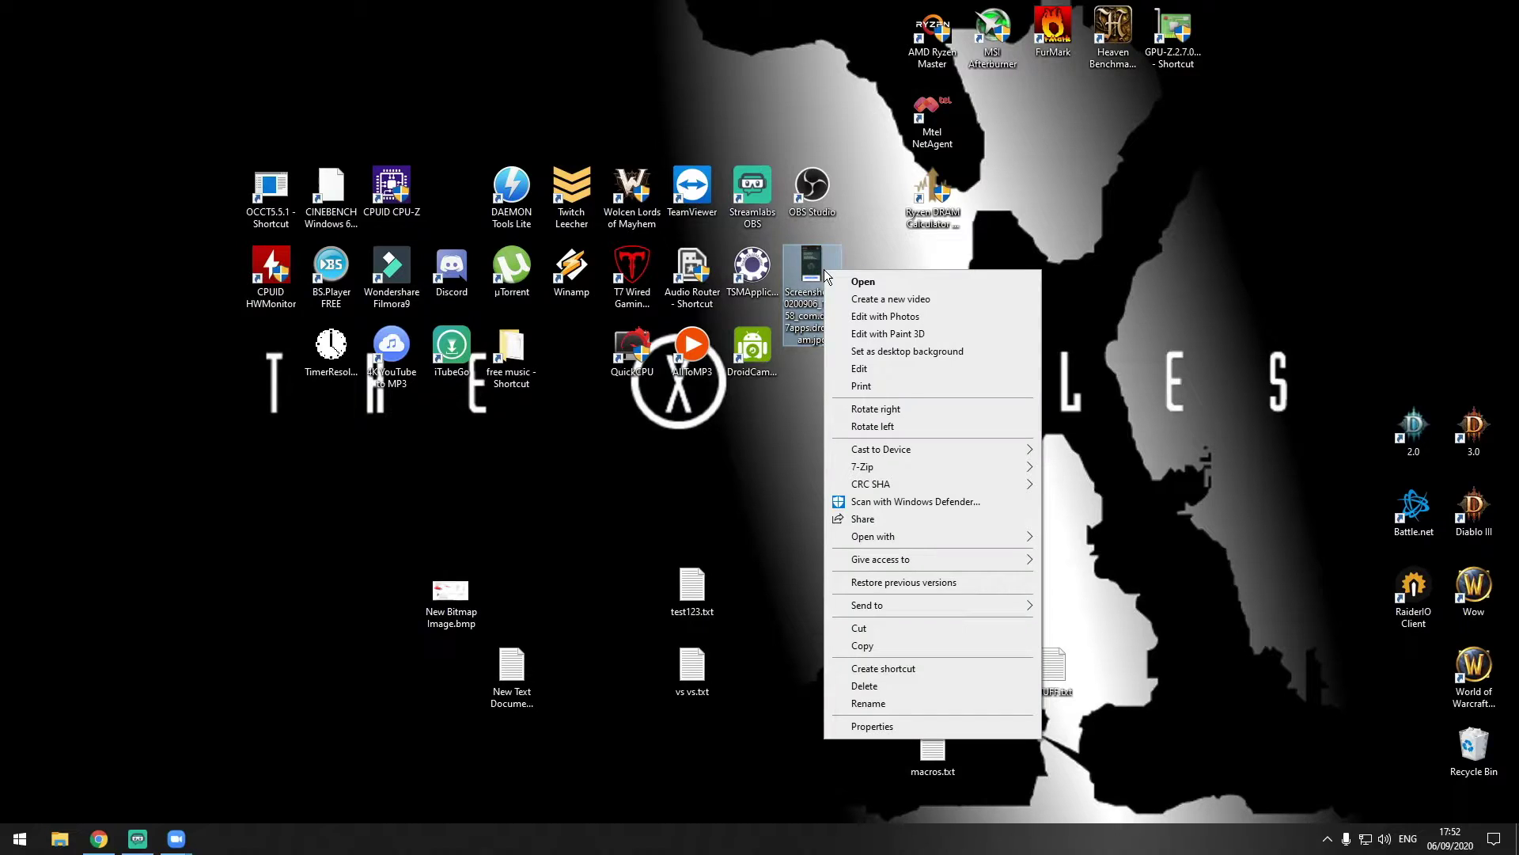
pyautogui.click(915, 334)
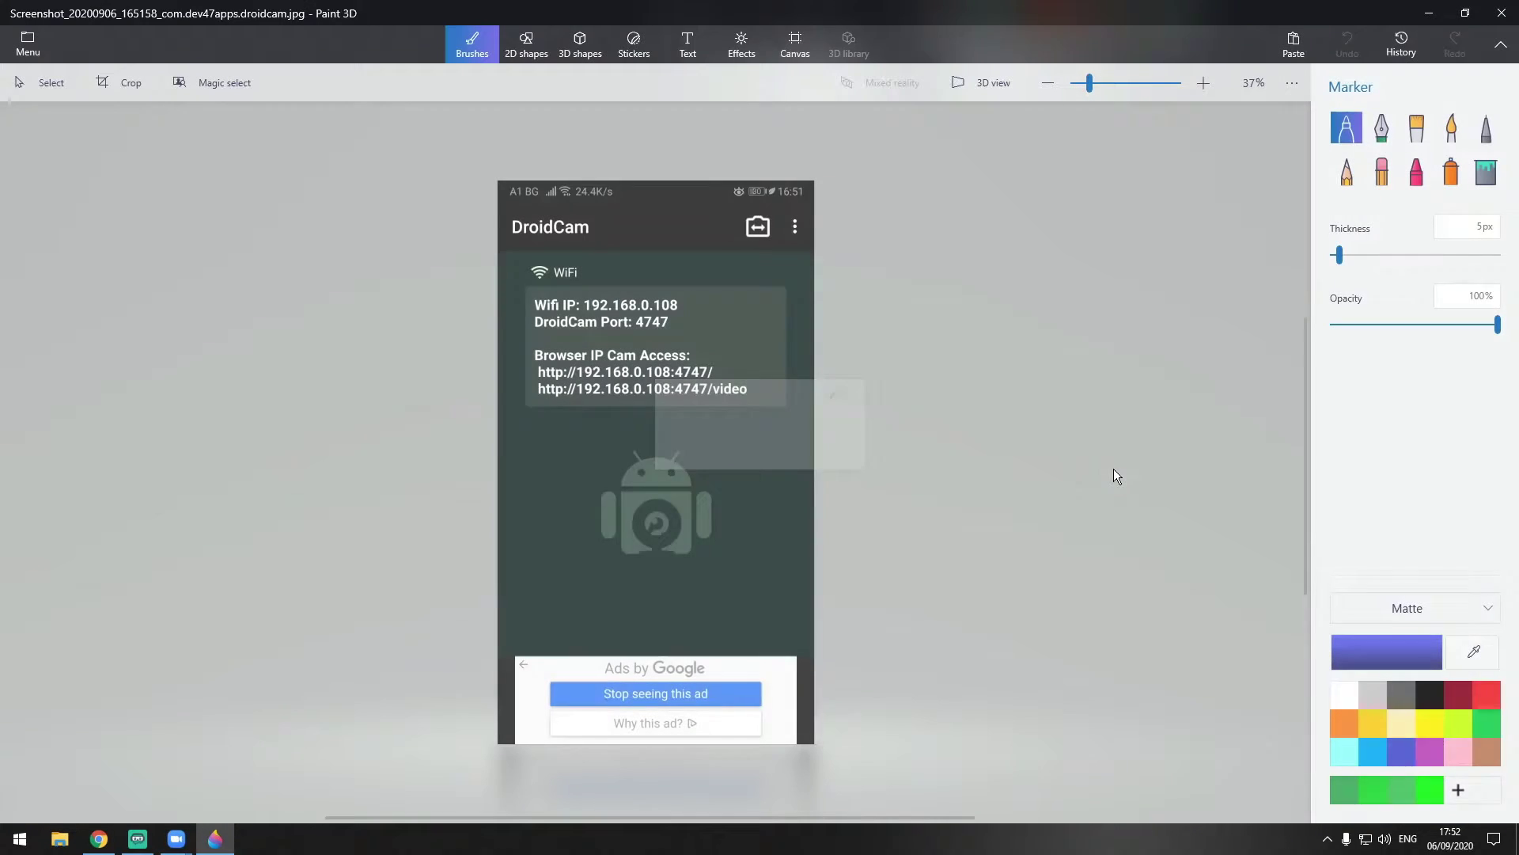
pyautogui.click(28, 43)
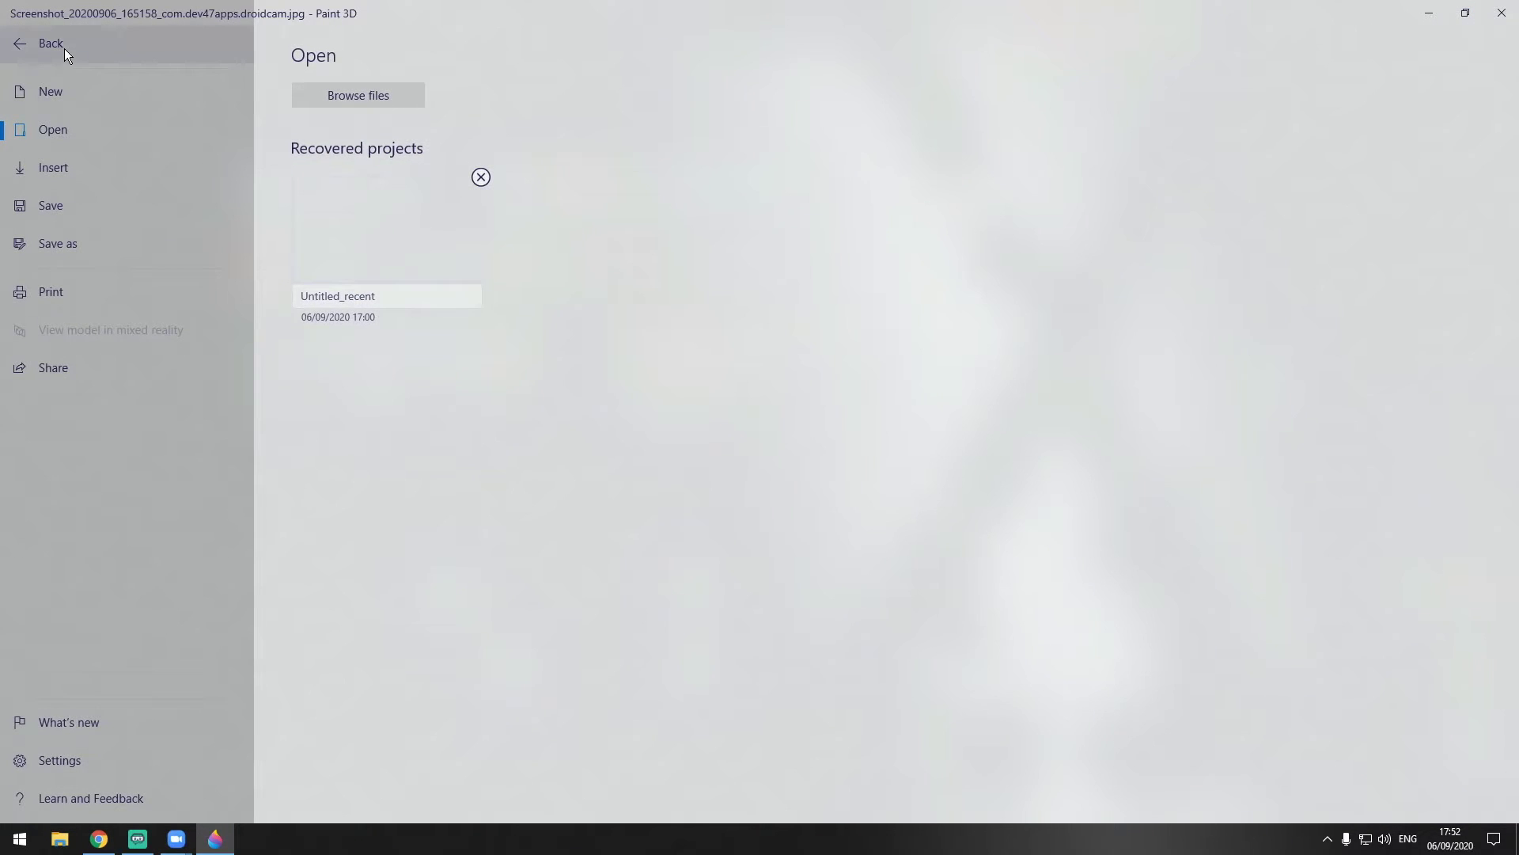
pyautogui.click(65, 89)
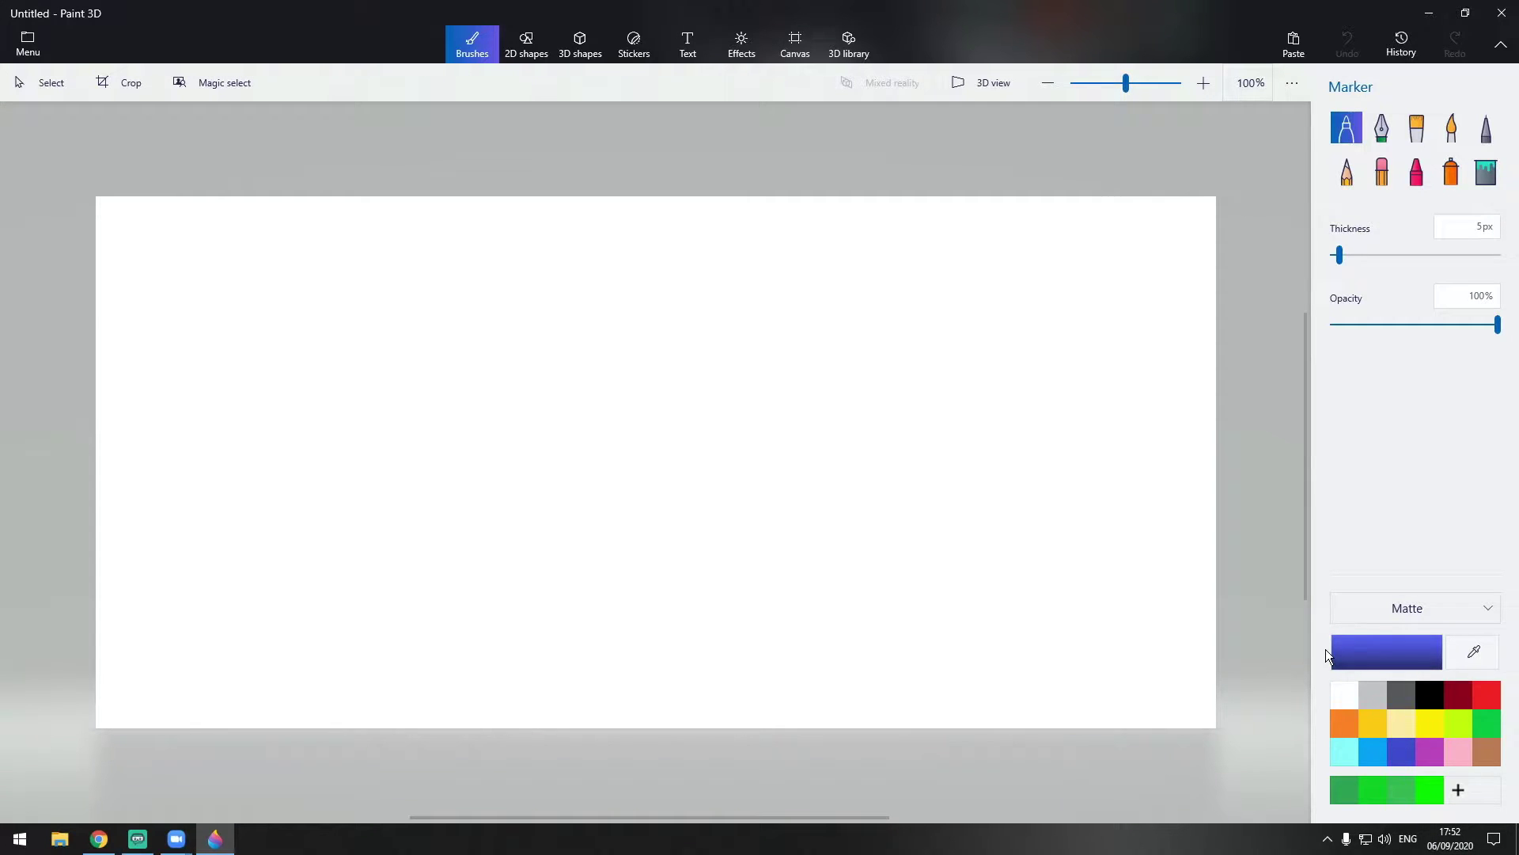
# - Create the custom colour 117a28 and fill the whole canvas with it
pyautogui.click(1460, 792)
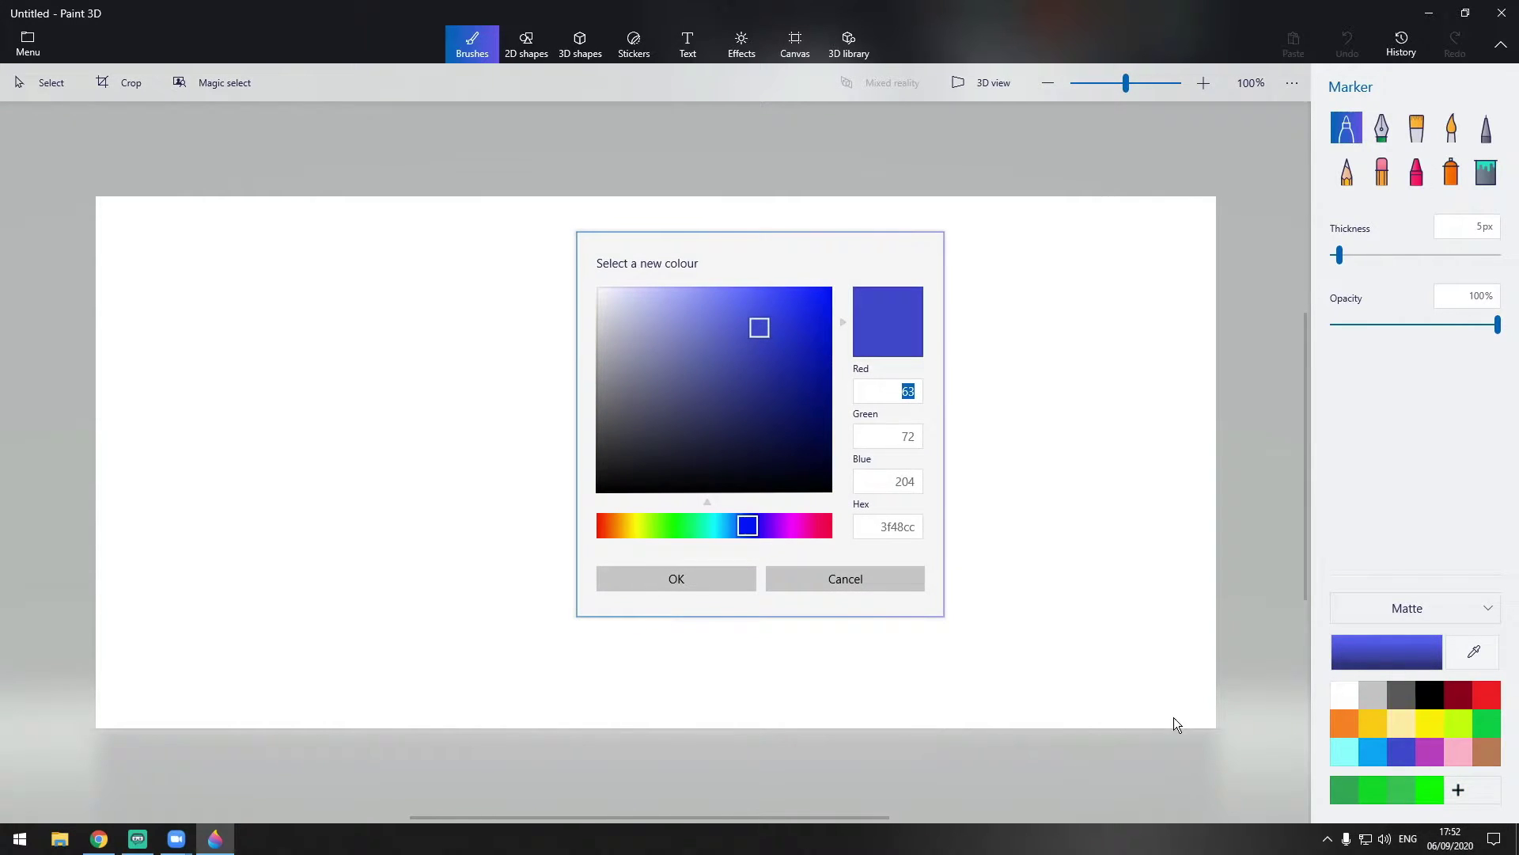
pyautogui.moveTo(873, 525); pyautogui.dragTo(940, 531)
pyautogui.write('117a28')
pyautogui.click(698, 580)
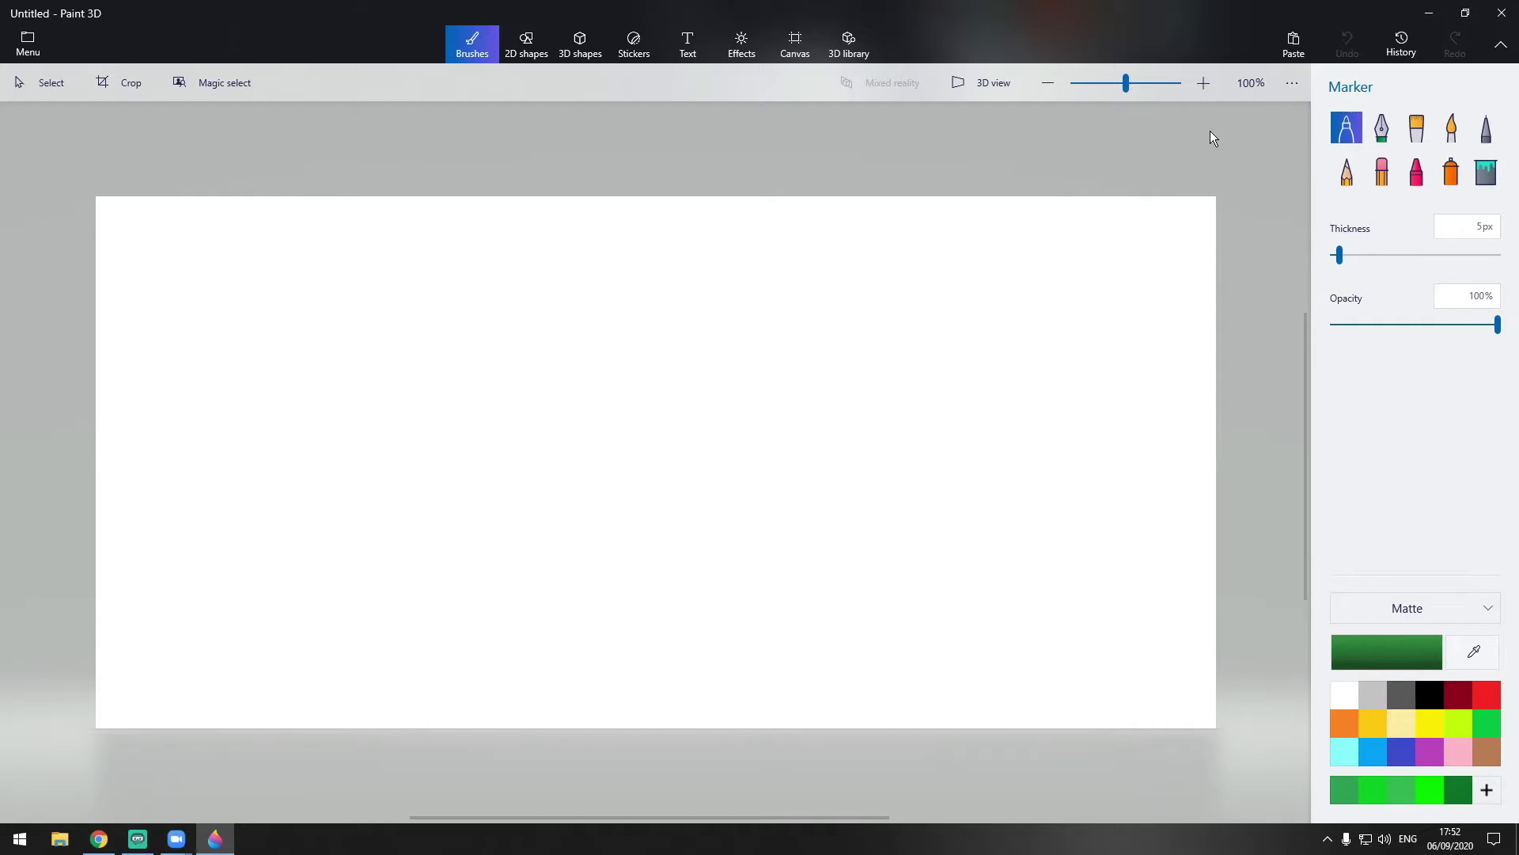
pyautogui.click(1482, 173)
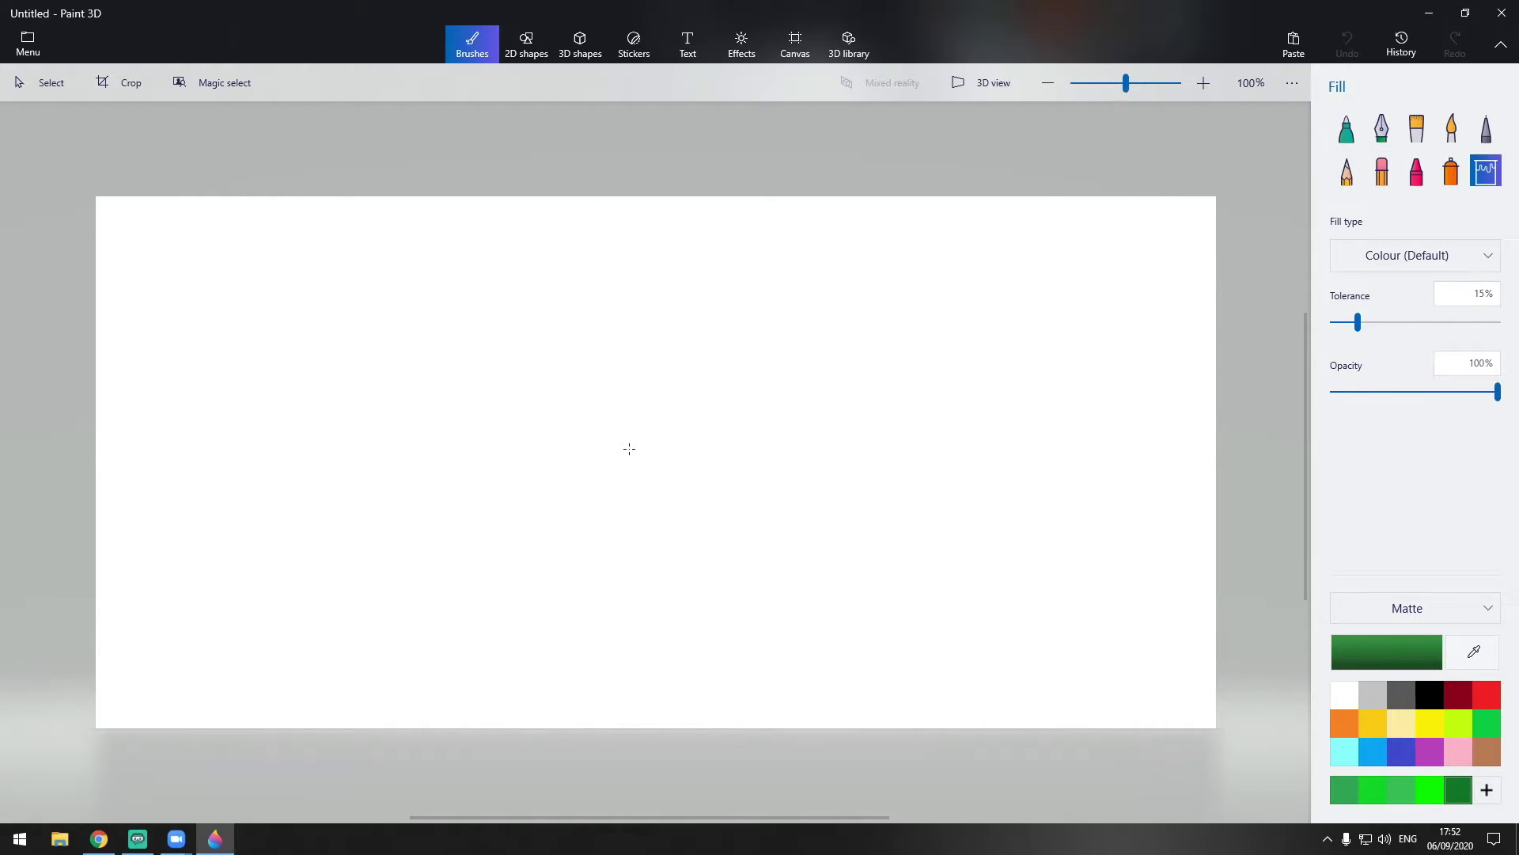
pyautogui.click(629, 448)
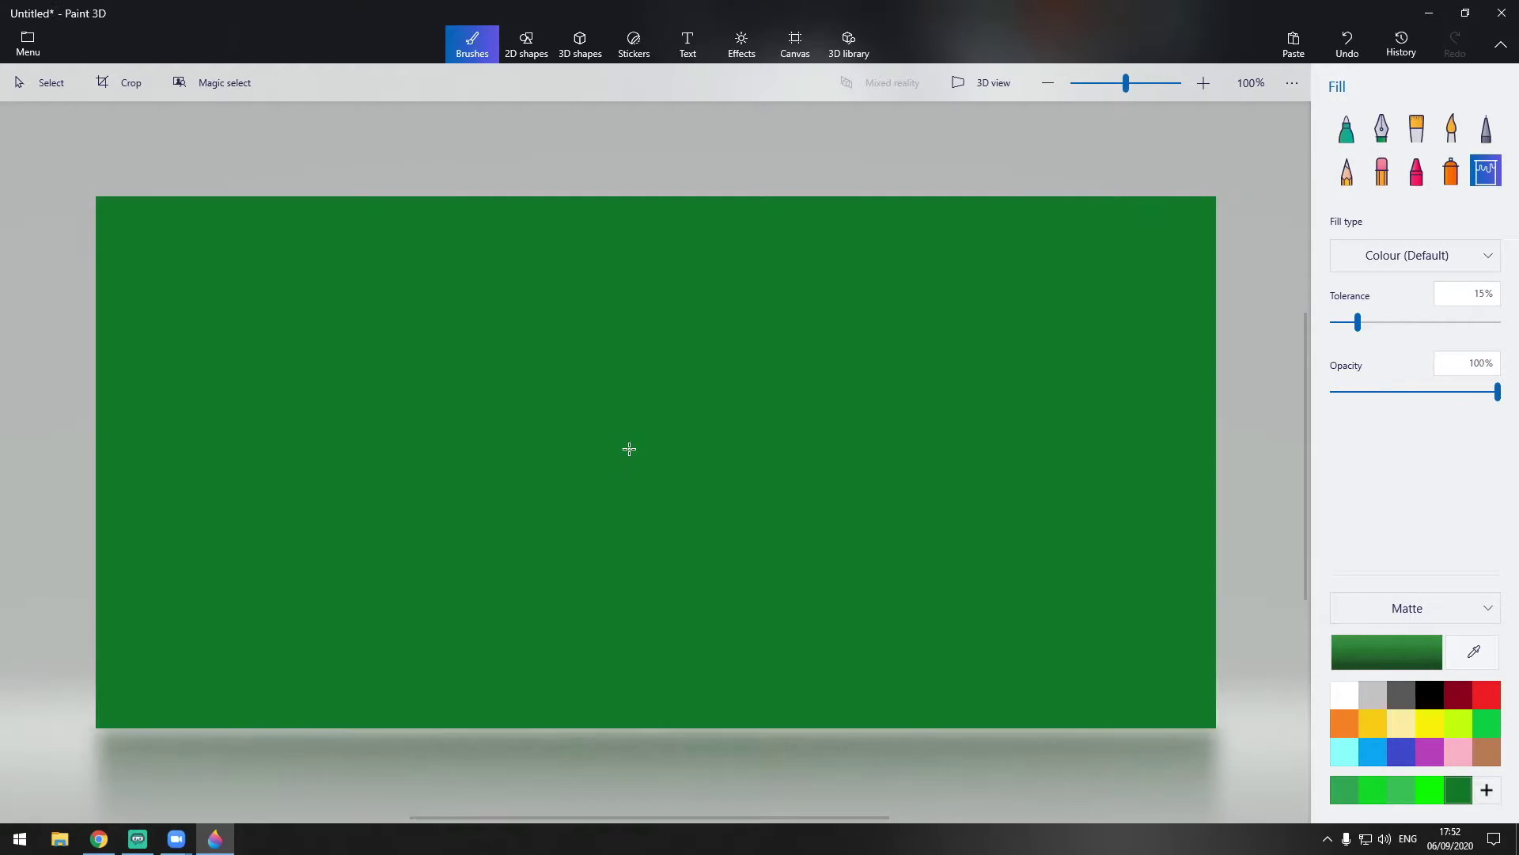
# - Save the canvas as the image greenscreen.png and close Paint 3D without saving the project
pyautogui.click(17, 31)
pyautogui.click(87, 239)
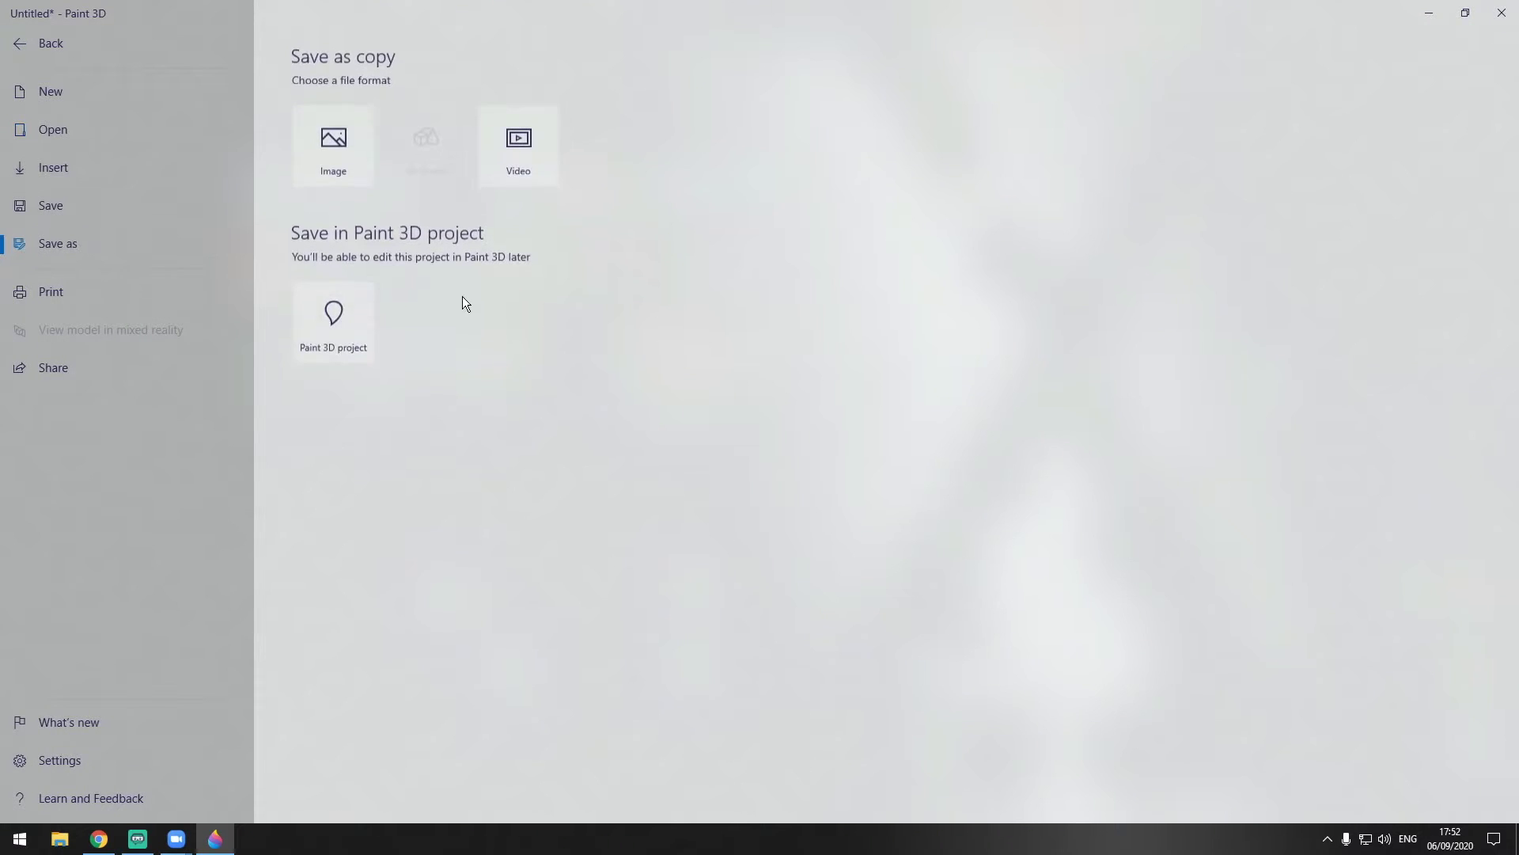
pyautogui.click(344, 172)
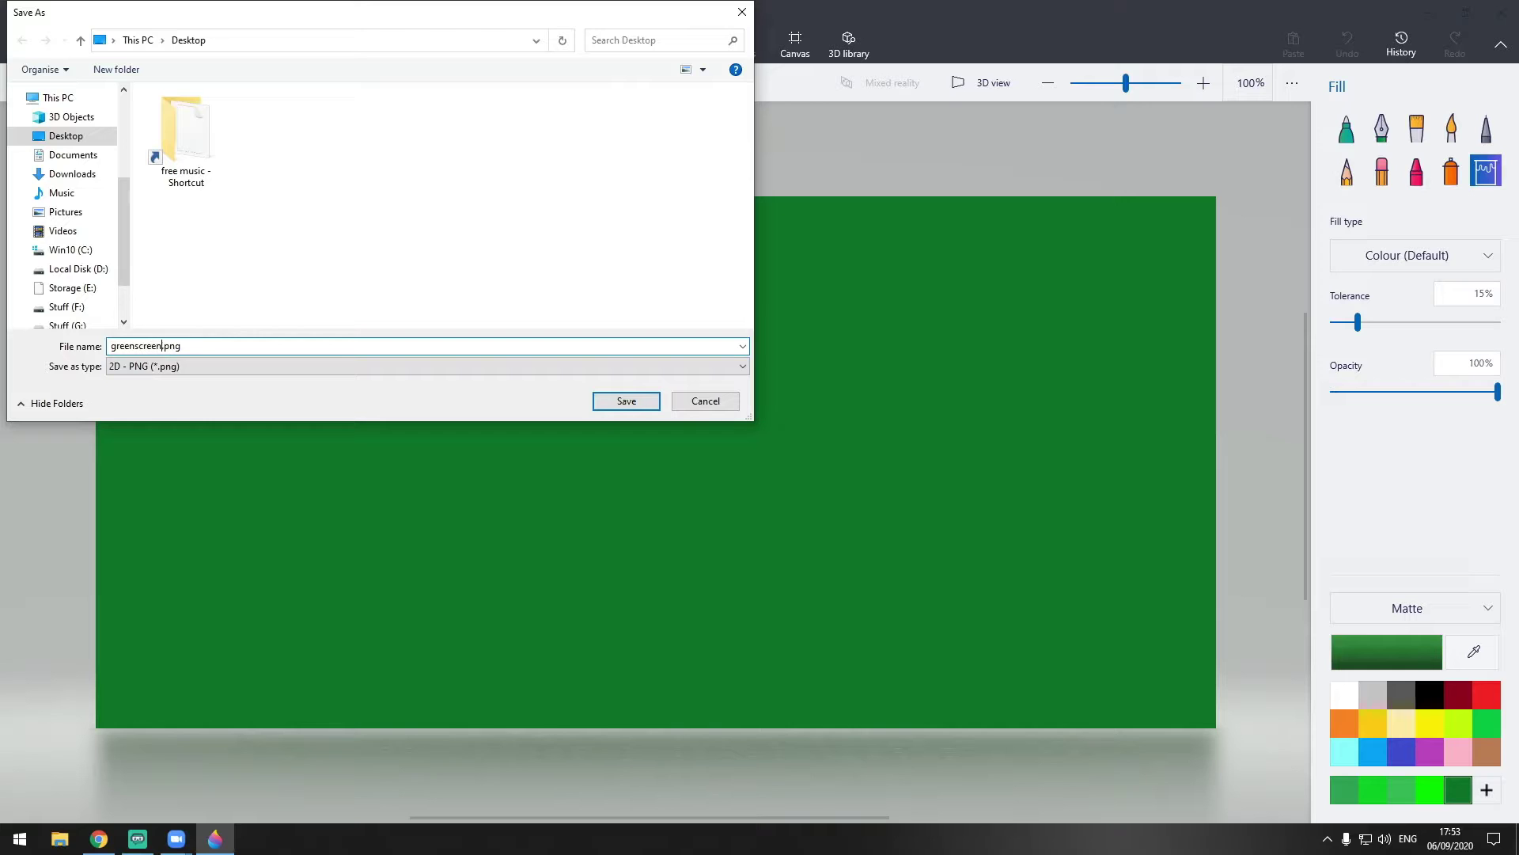
pyautogui.press('Return')
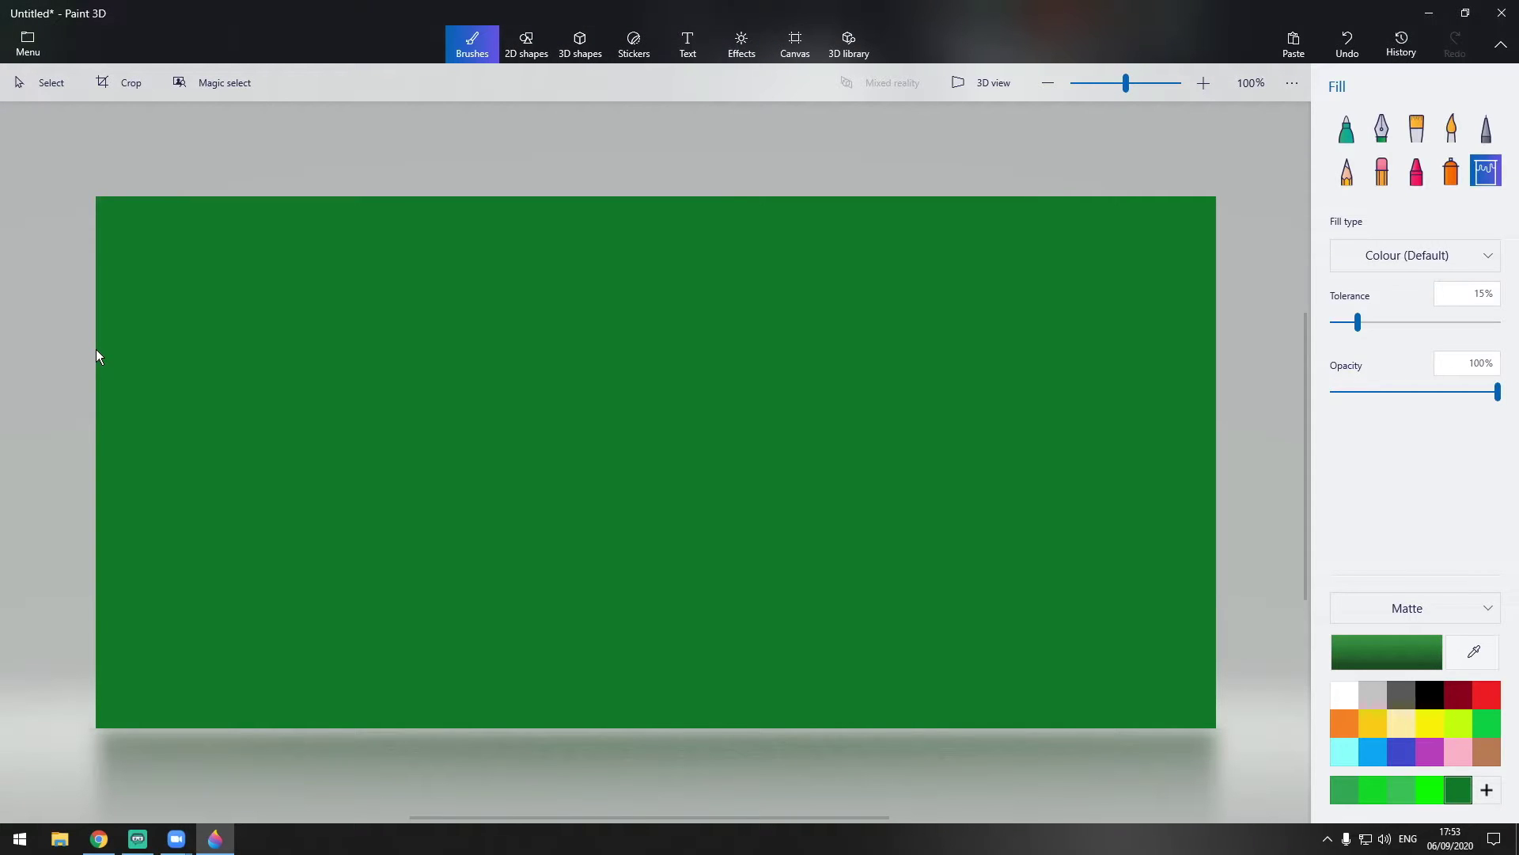
pyautogui.click(1501, 13)
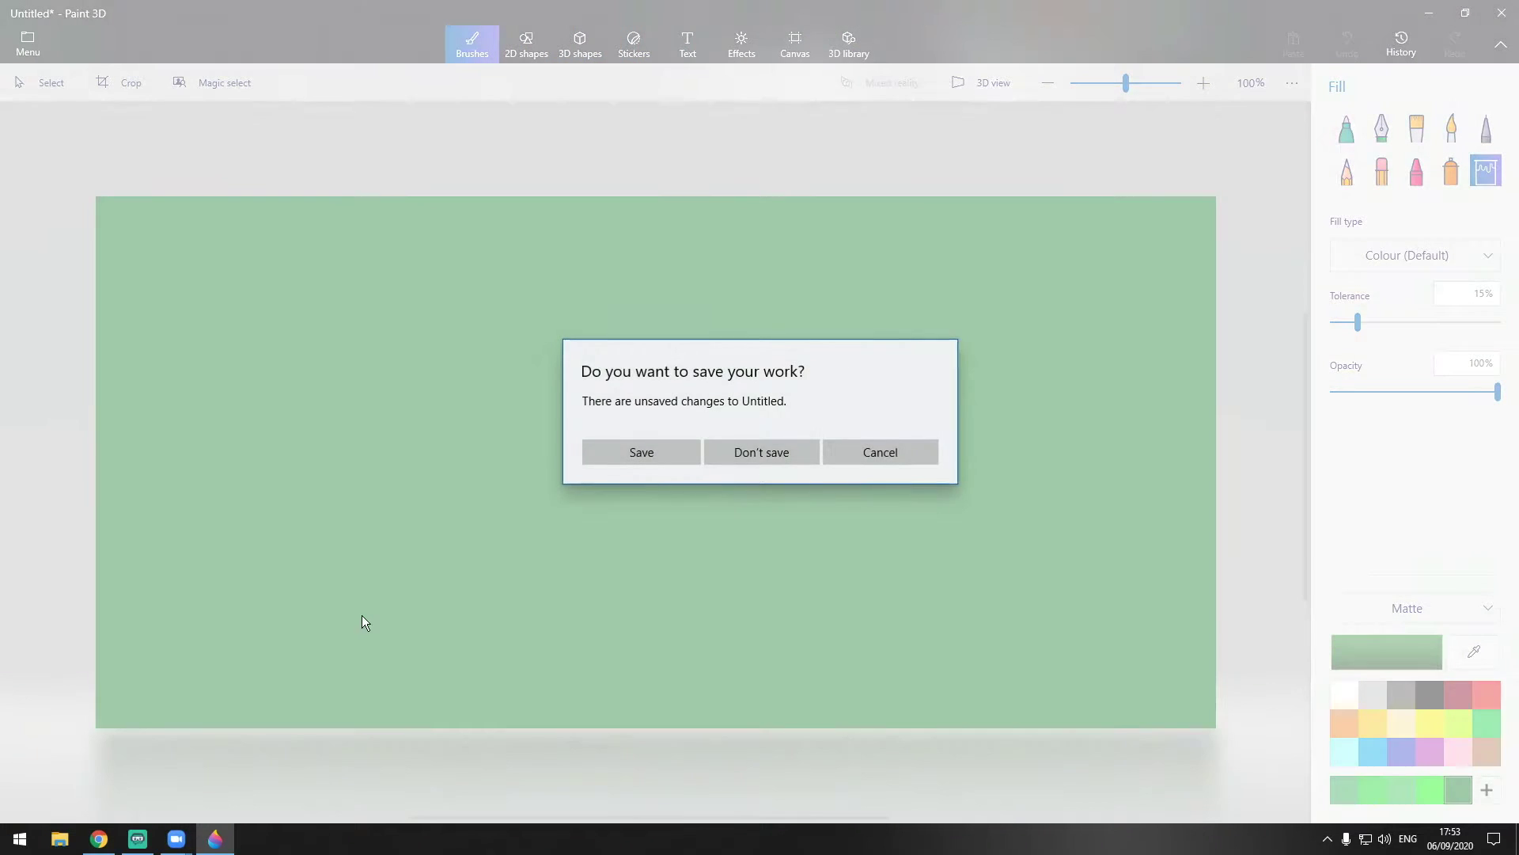
pyautogui.click(752, 455)
# - Add greenscreen.png as a new image background in Zoom, select it, and close Settings
pyautogui.click(99, 839)
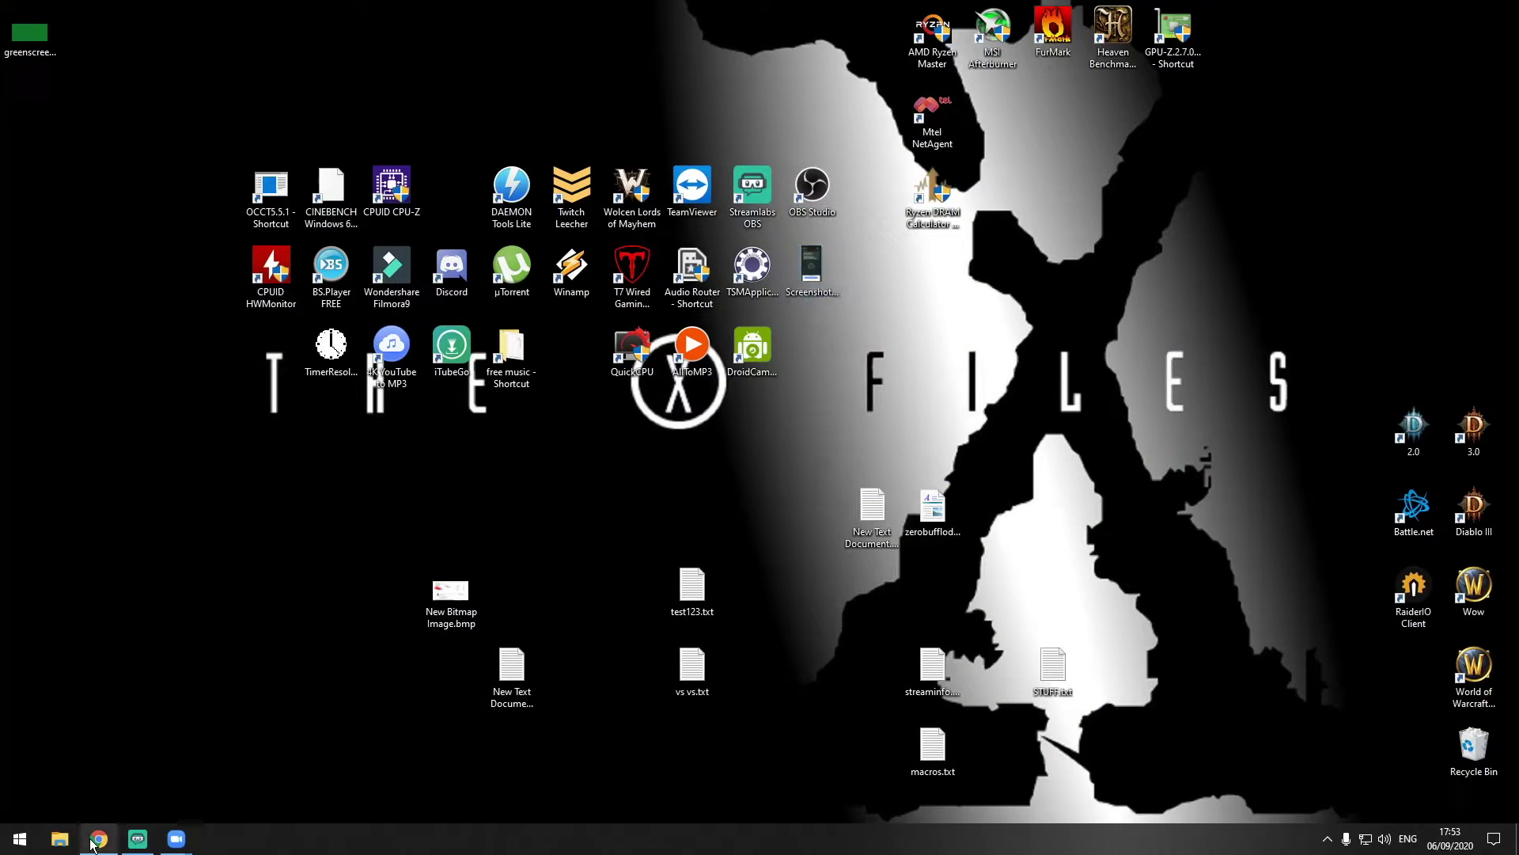
pyautogui.moveTo(177, 842)
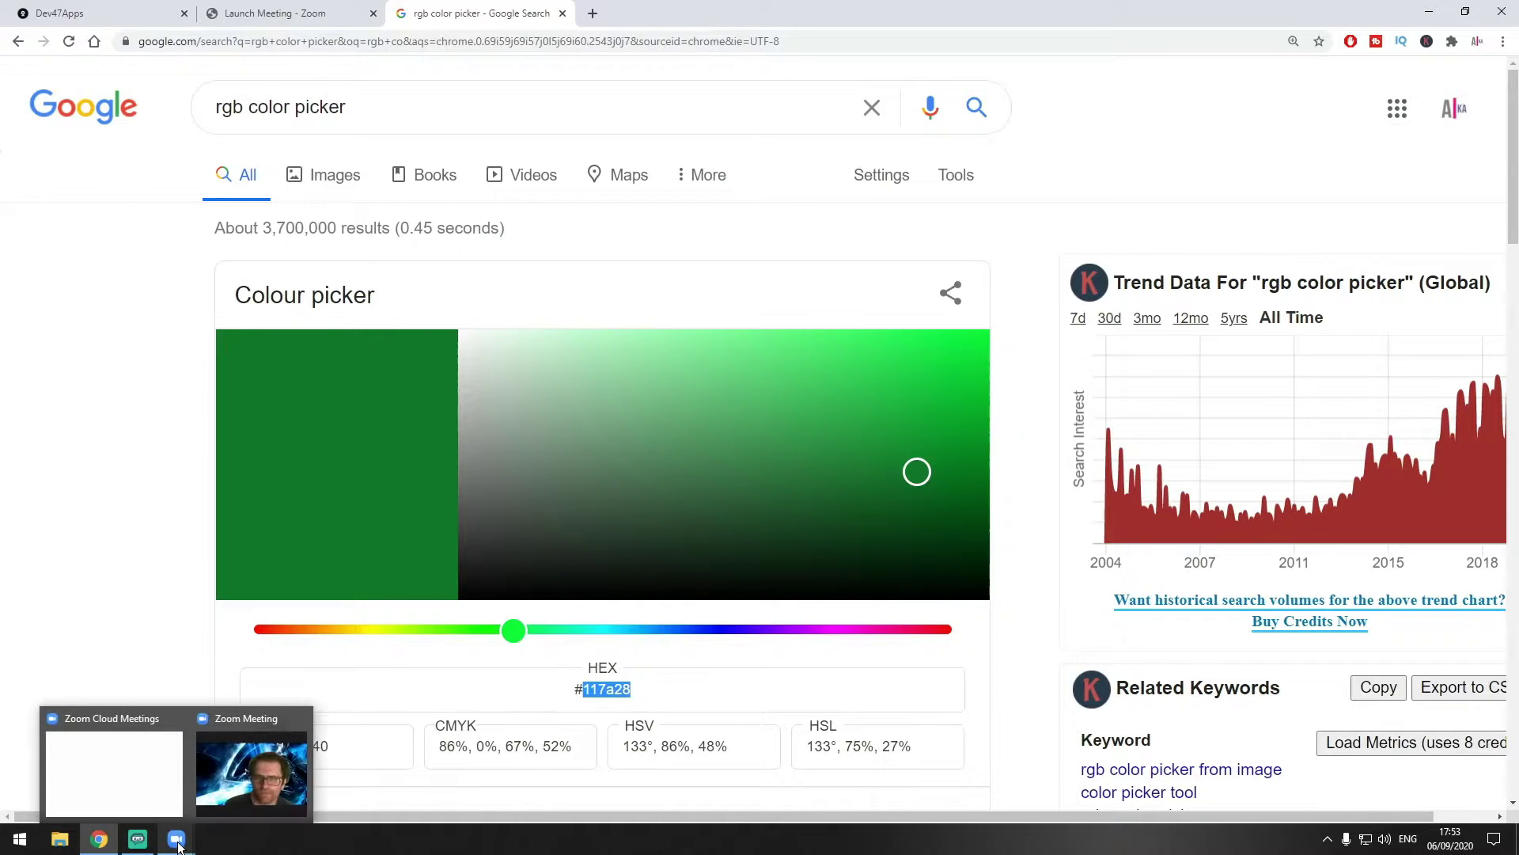
pyautogui.click(226, 793)
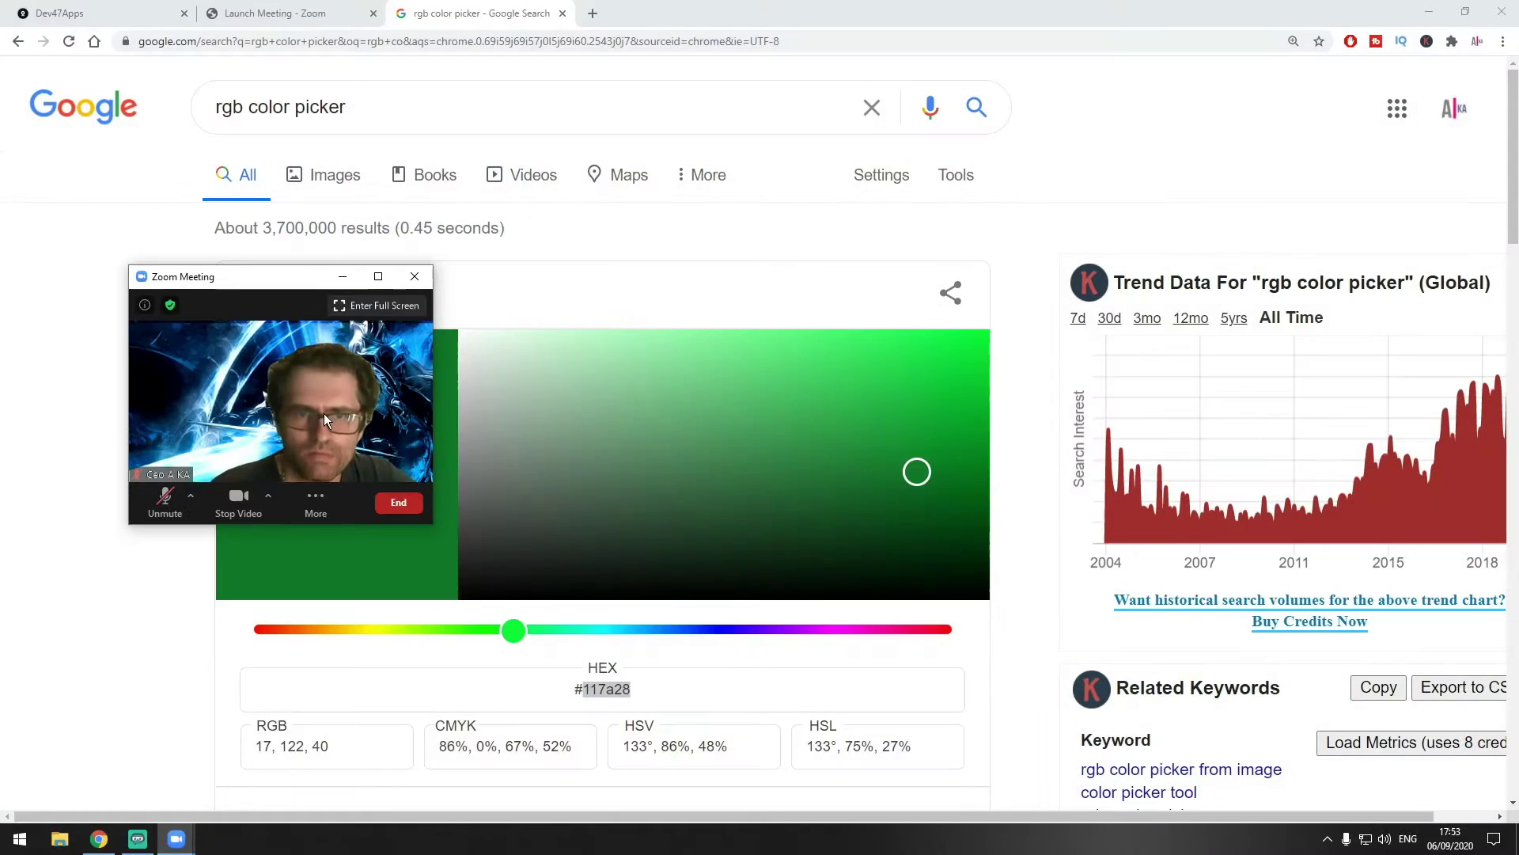
pyautogui.click(270, 496)
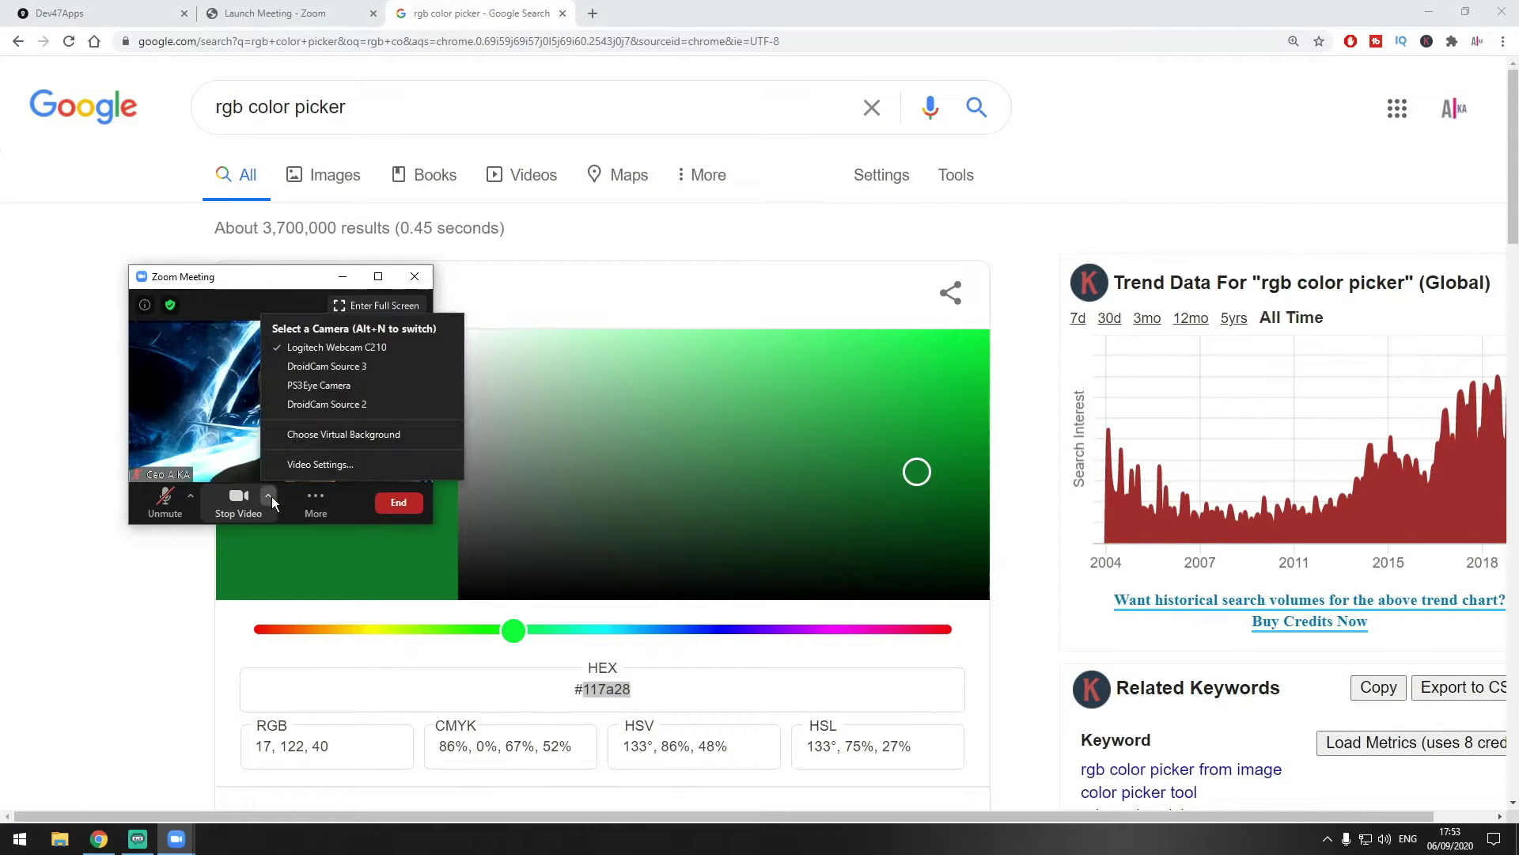
pyautogui.click(320, 435)
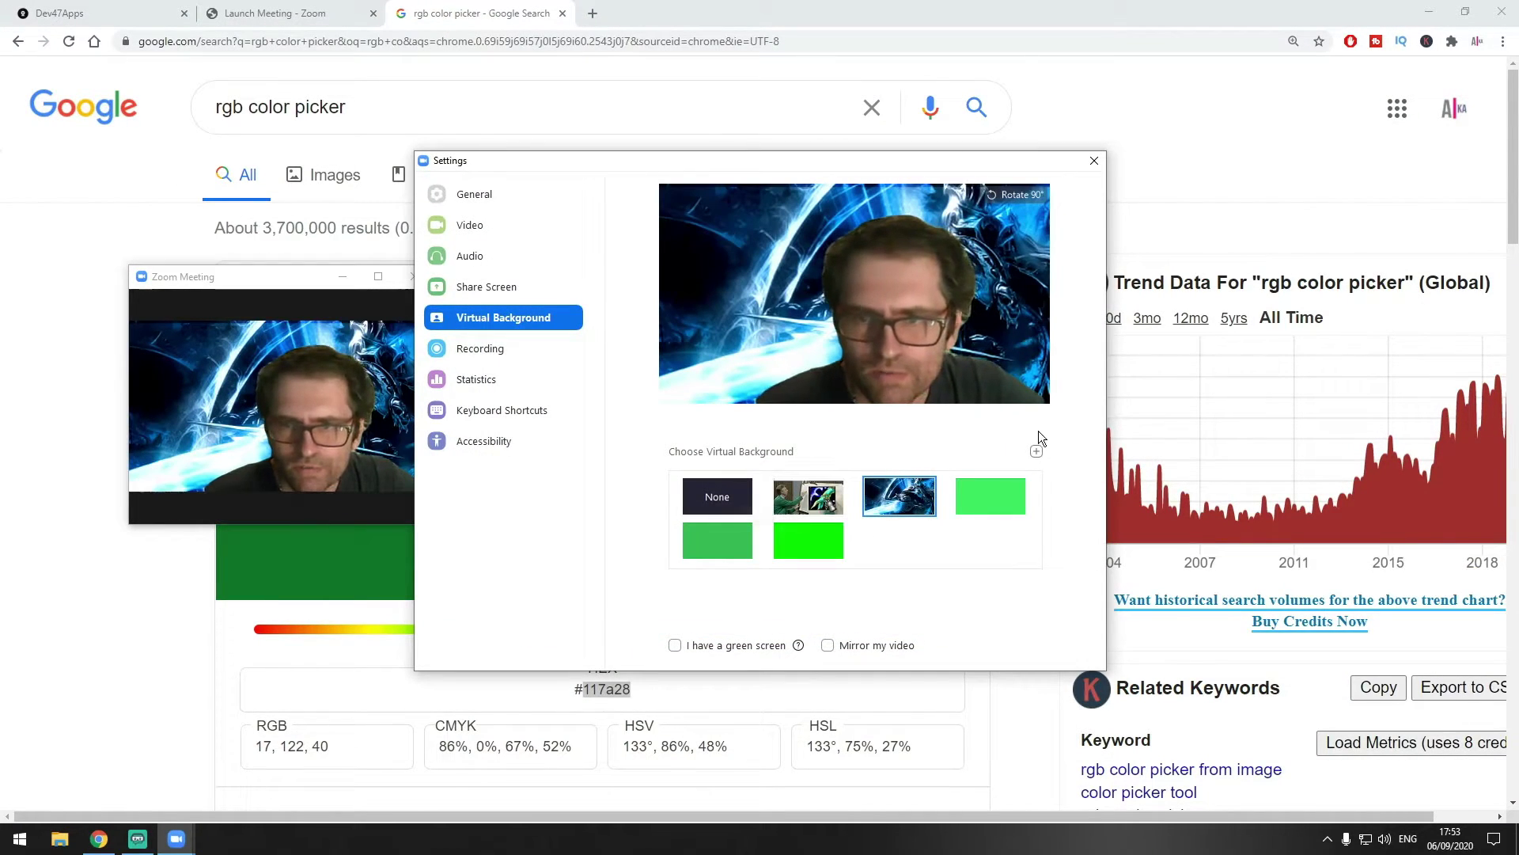
pyautogui.click(1035, 453)
pyautogui.click(1084, 477)
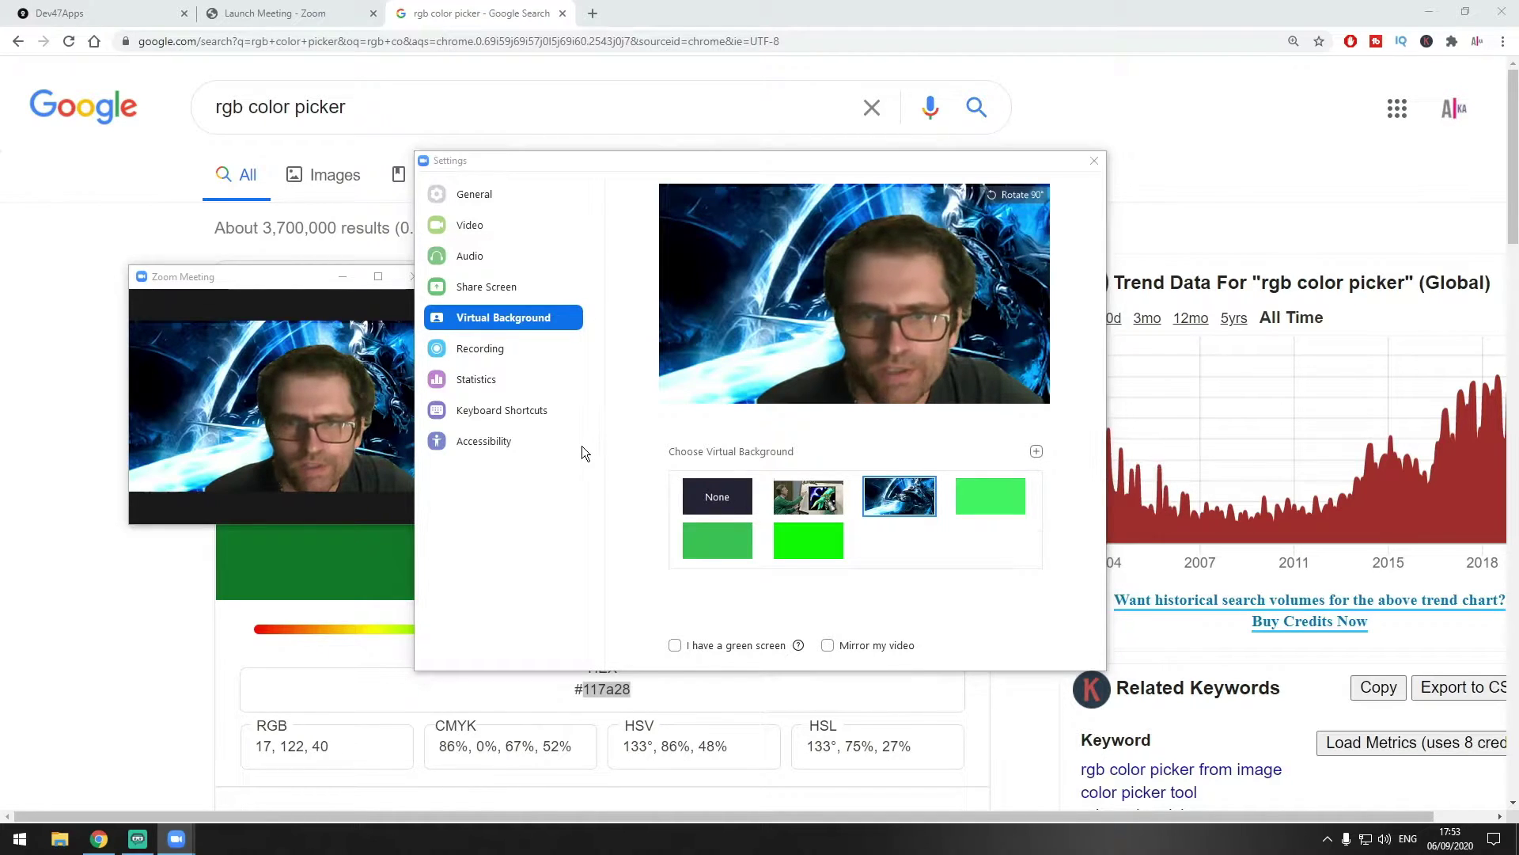
pyautogui.click(679, 319)
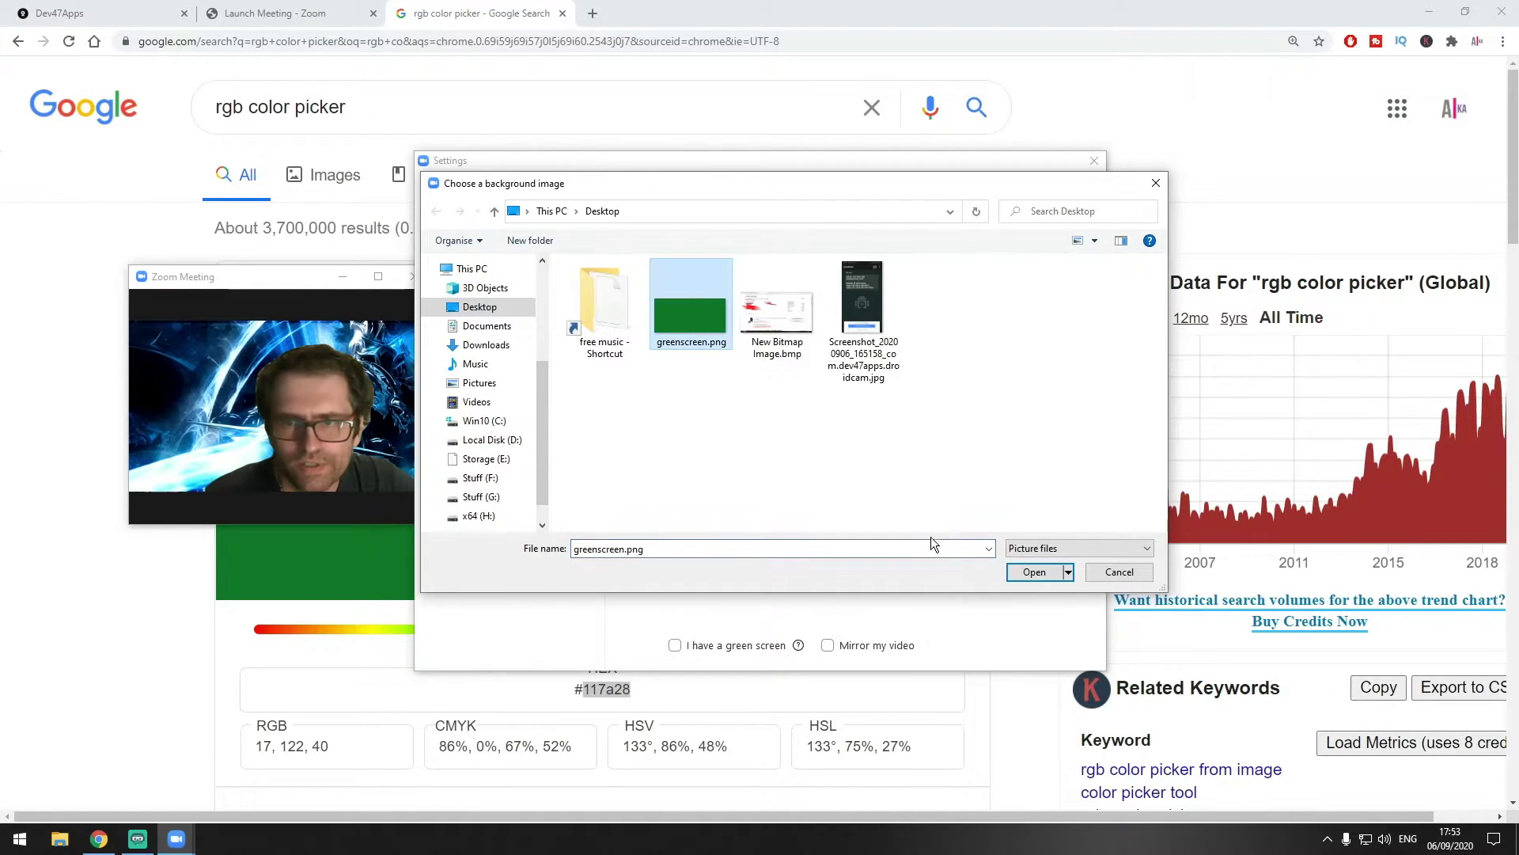
pyautogui.click(1016, 571)
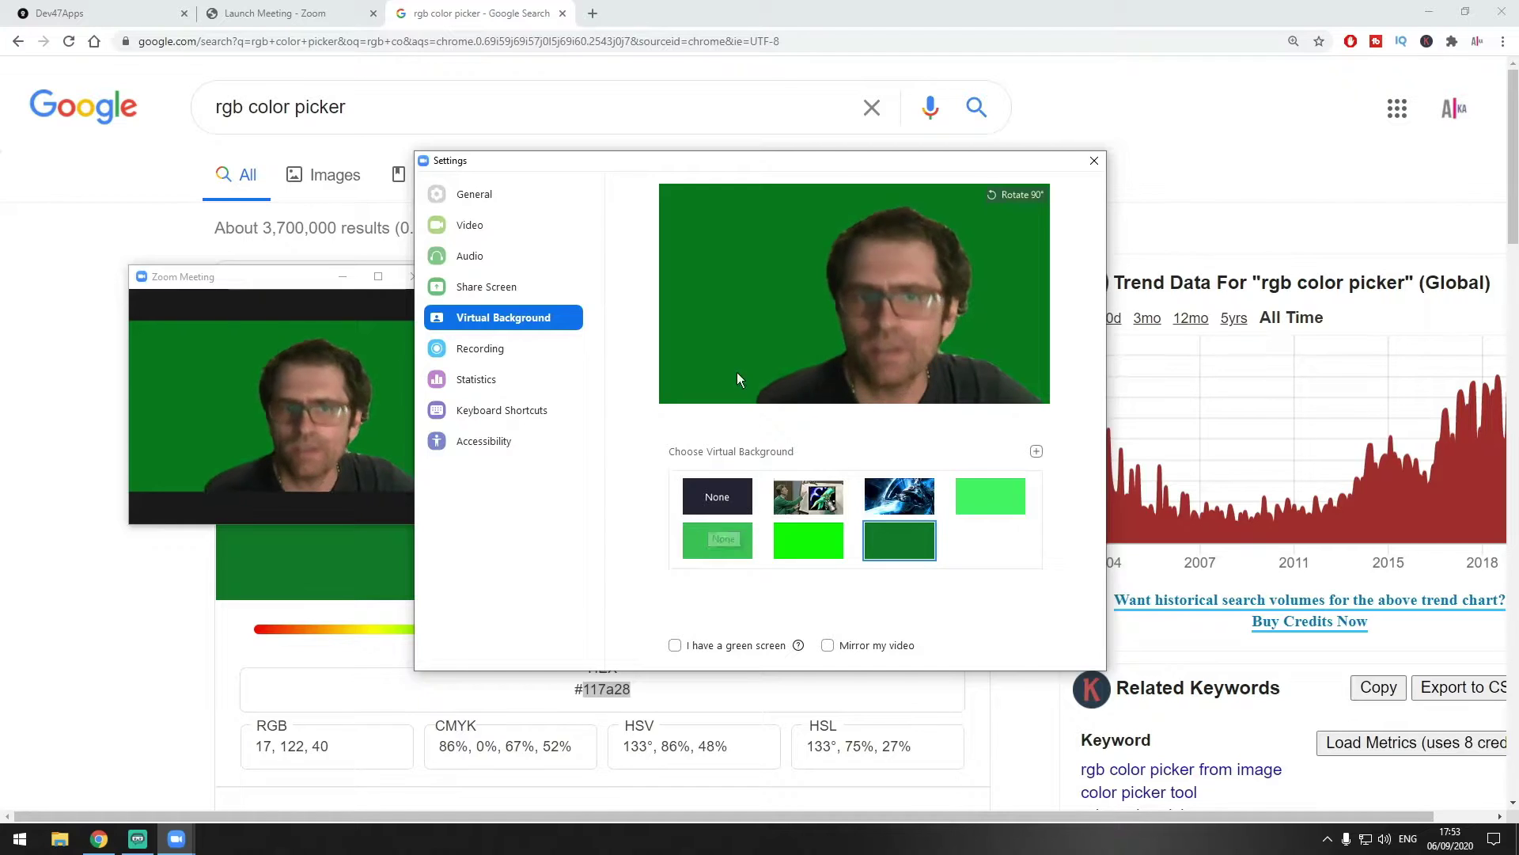
pyautogui.click(1095, 161)
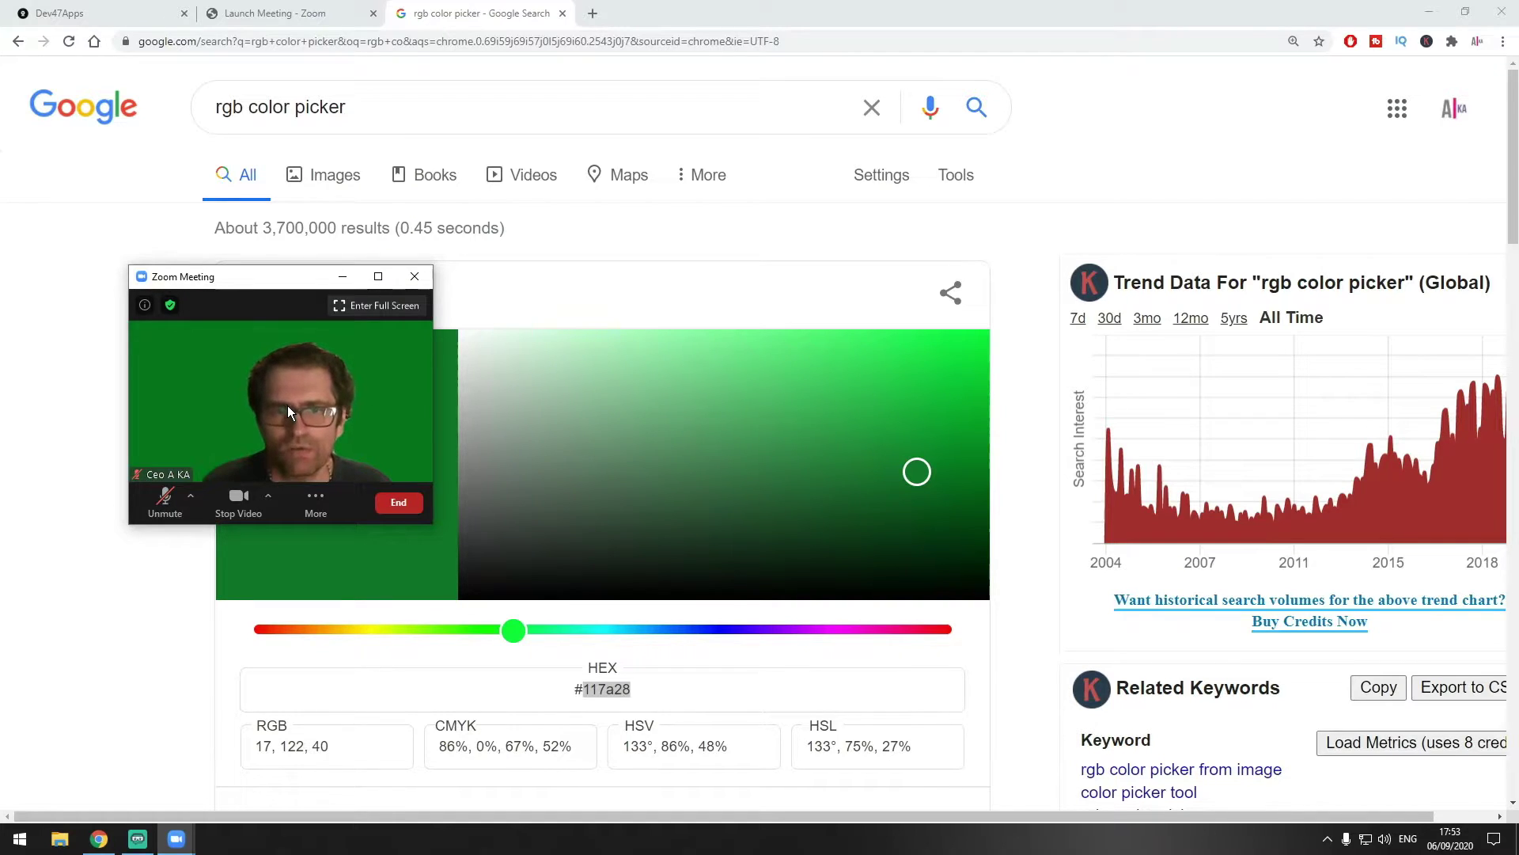
# - Add a new Window Capture source named 'Test Camera' to the Streamlabs OBS scene
pyautogui.click(138, 839)
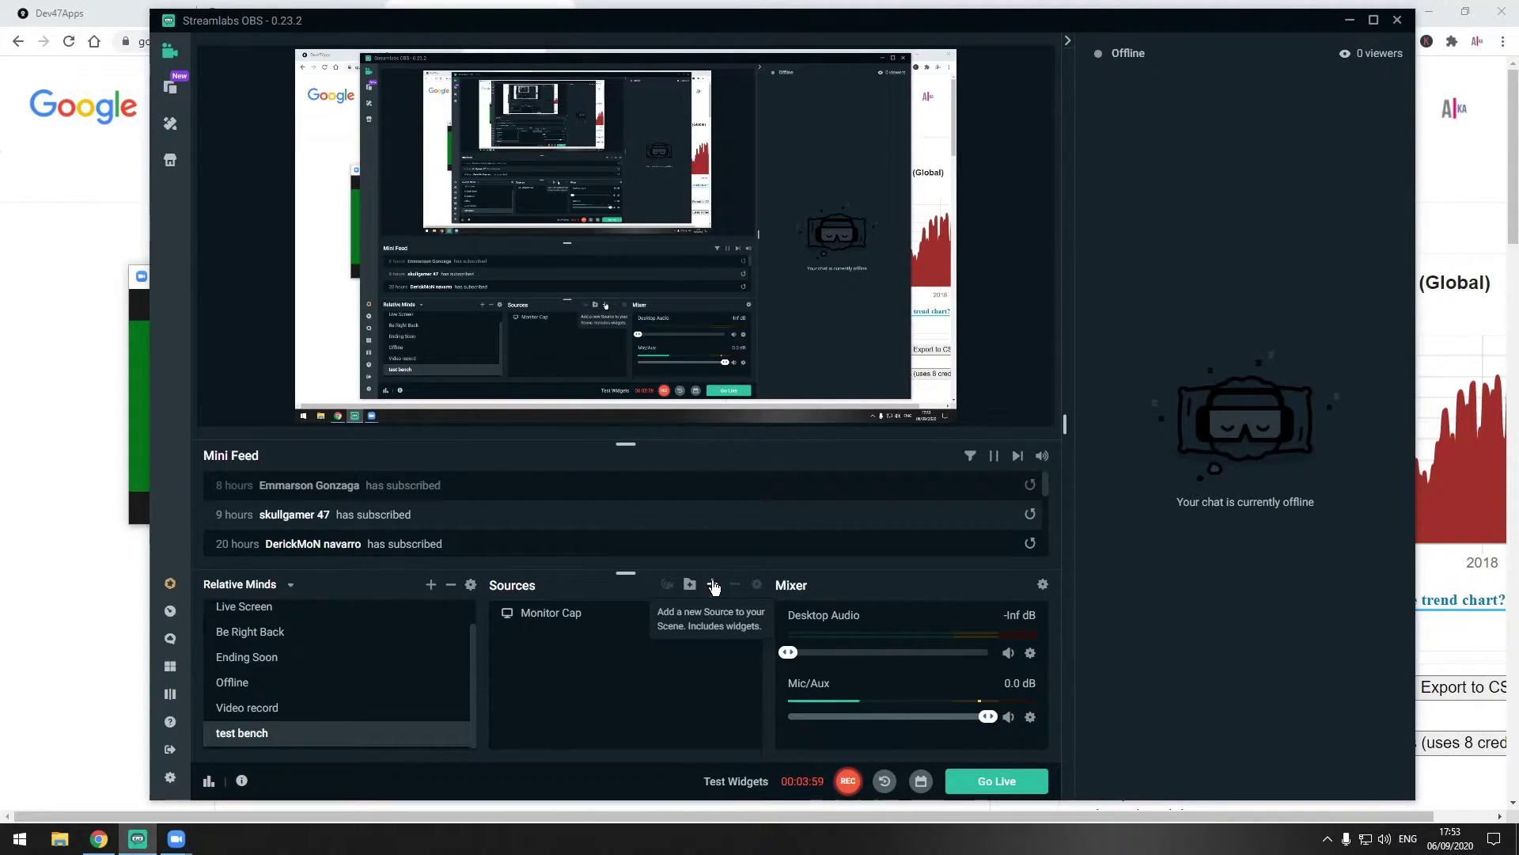
pyautogui.click(713, 584)
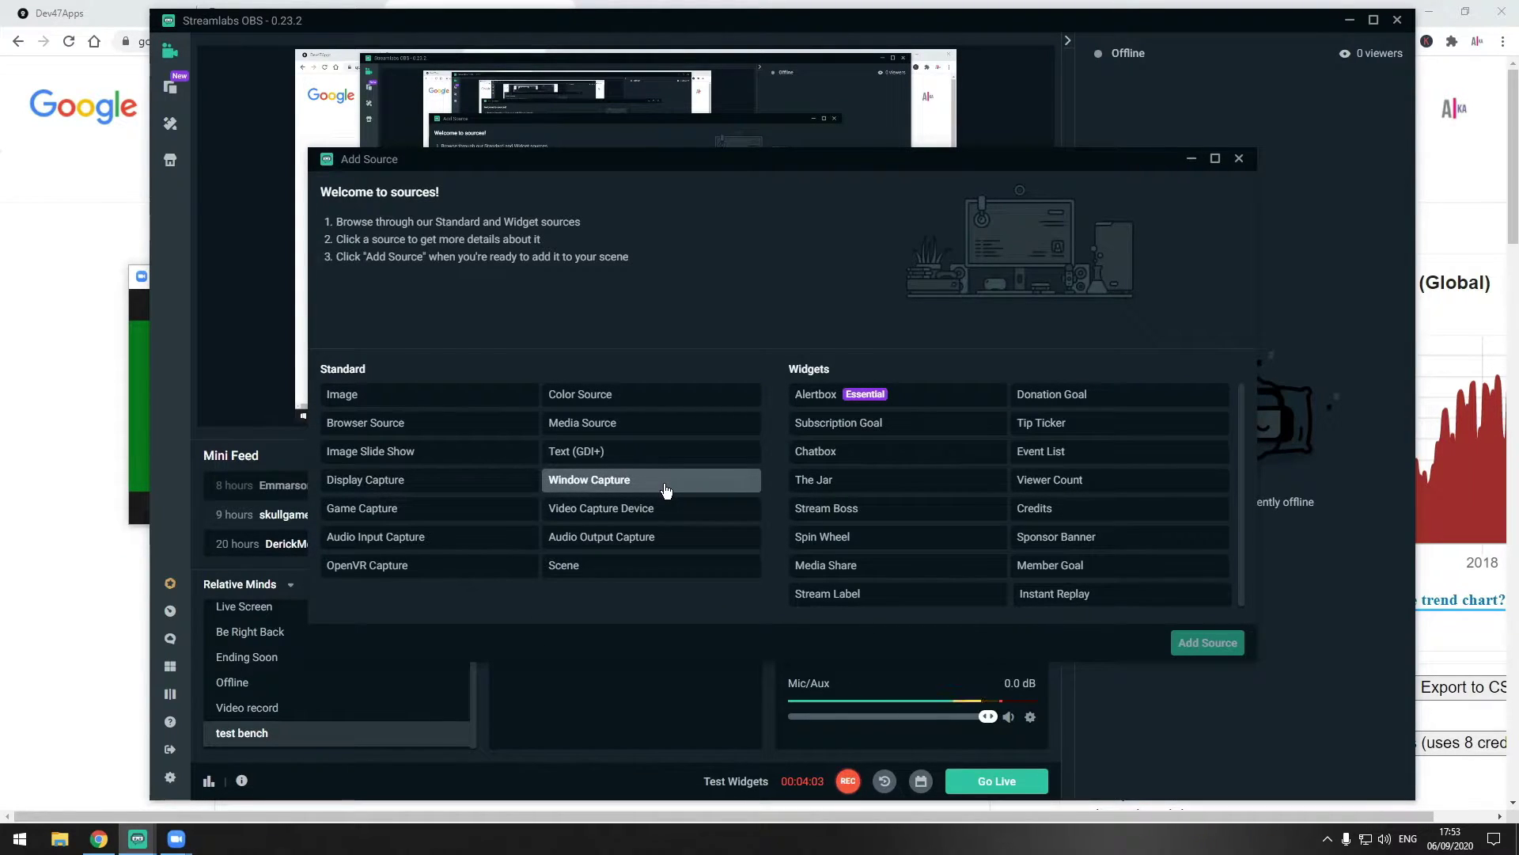
pyautogui.click(586, 488)
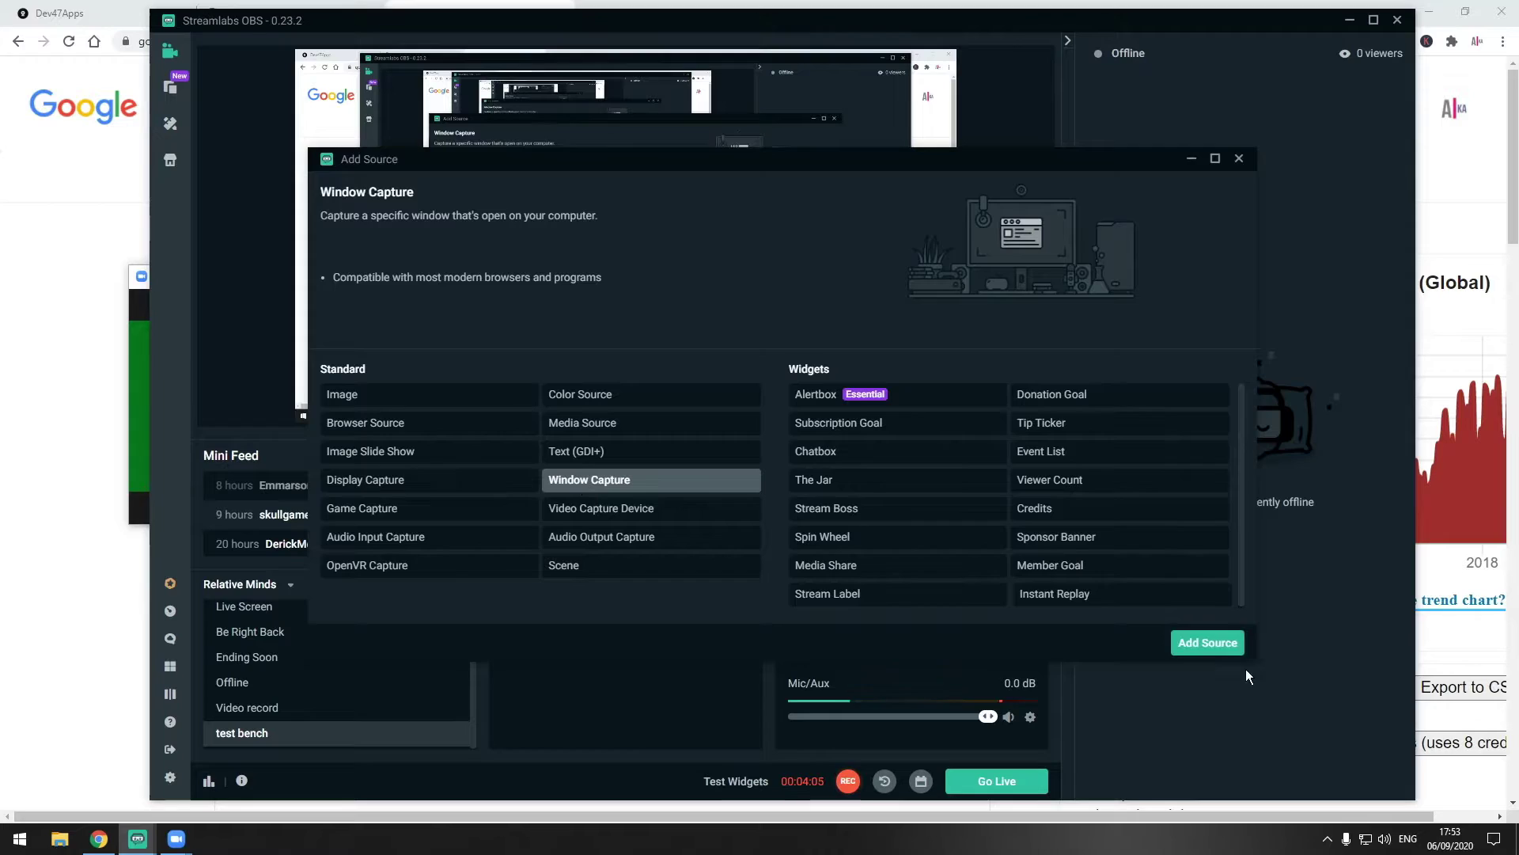
pyautogui.click(1227, 642)
pyautogui.click(707, 512)
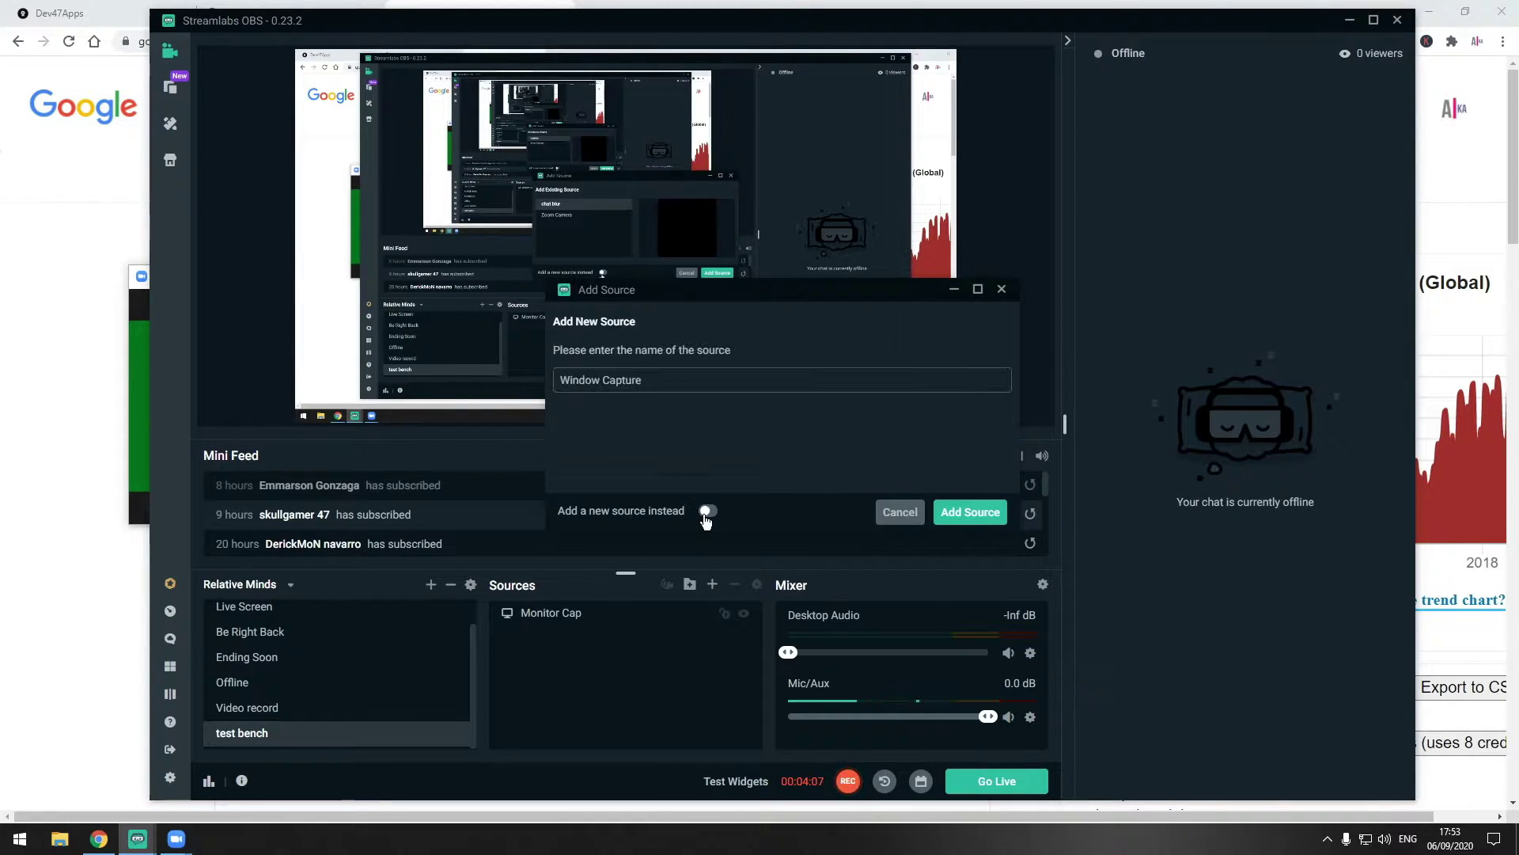
pyautogui.hotkey('ctrl', 'a')
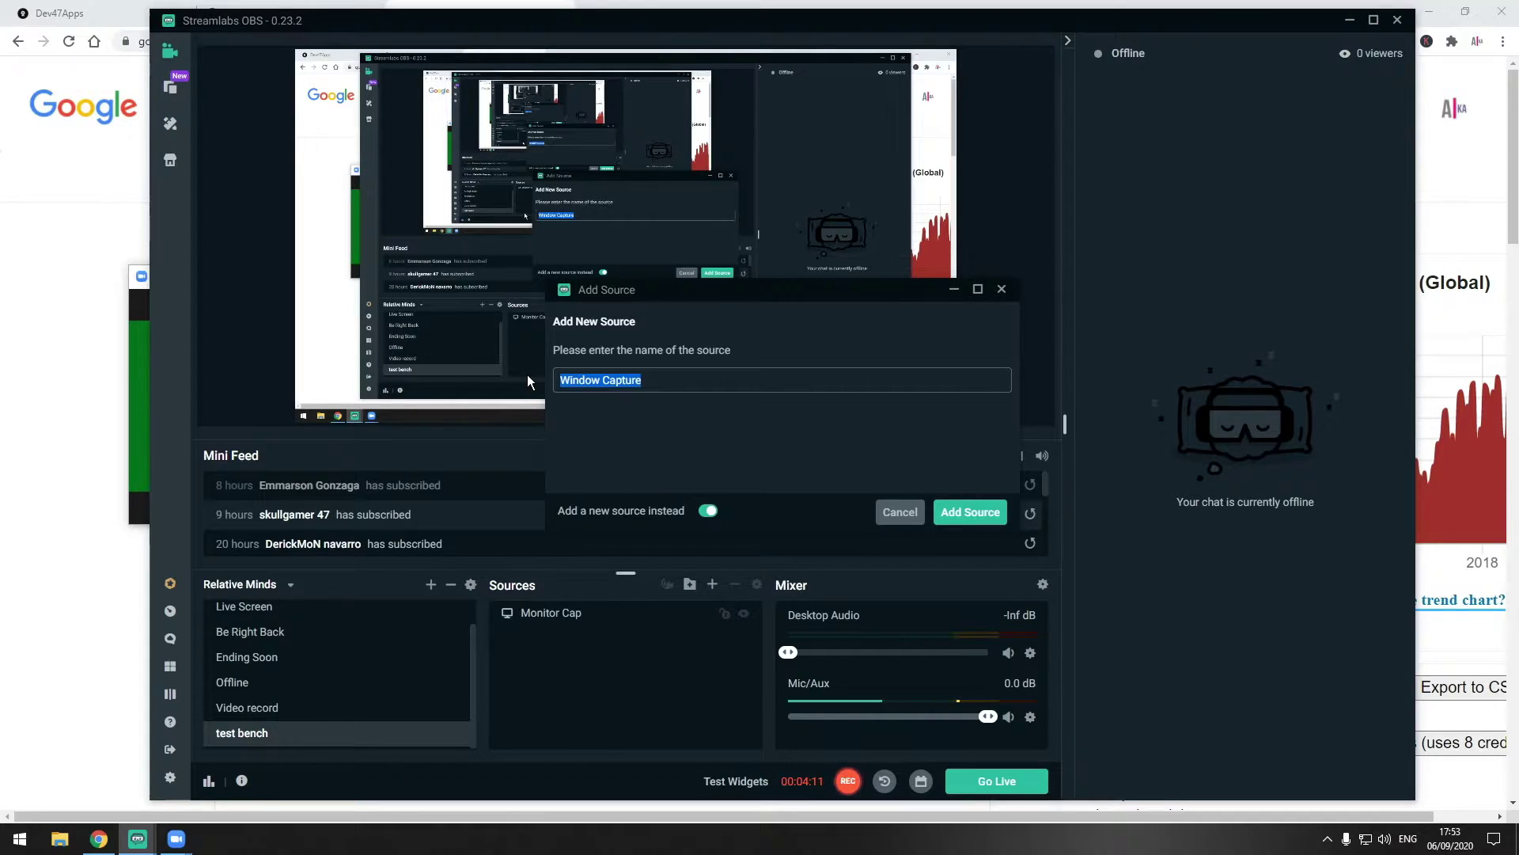
pyautogui.write('Test ')
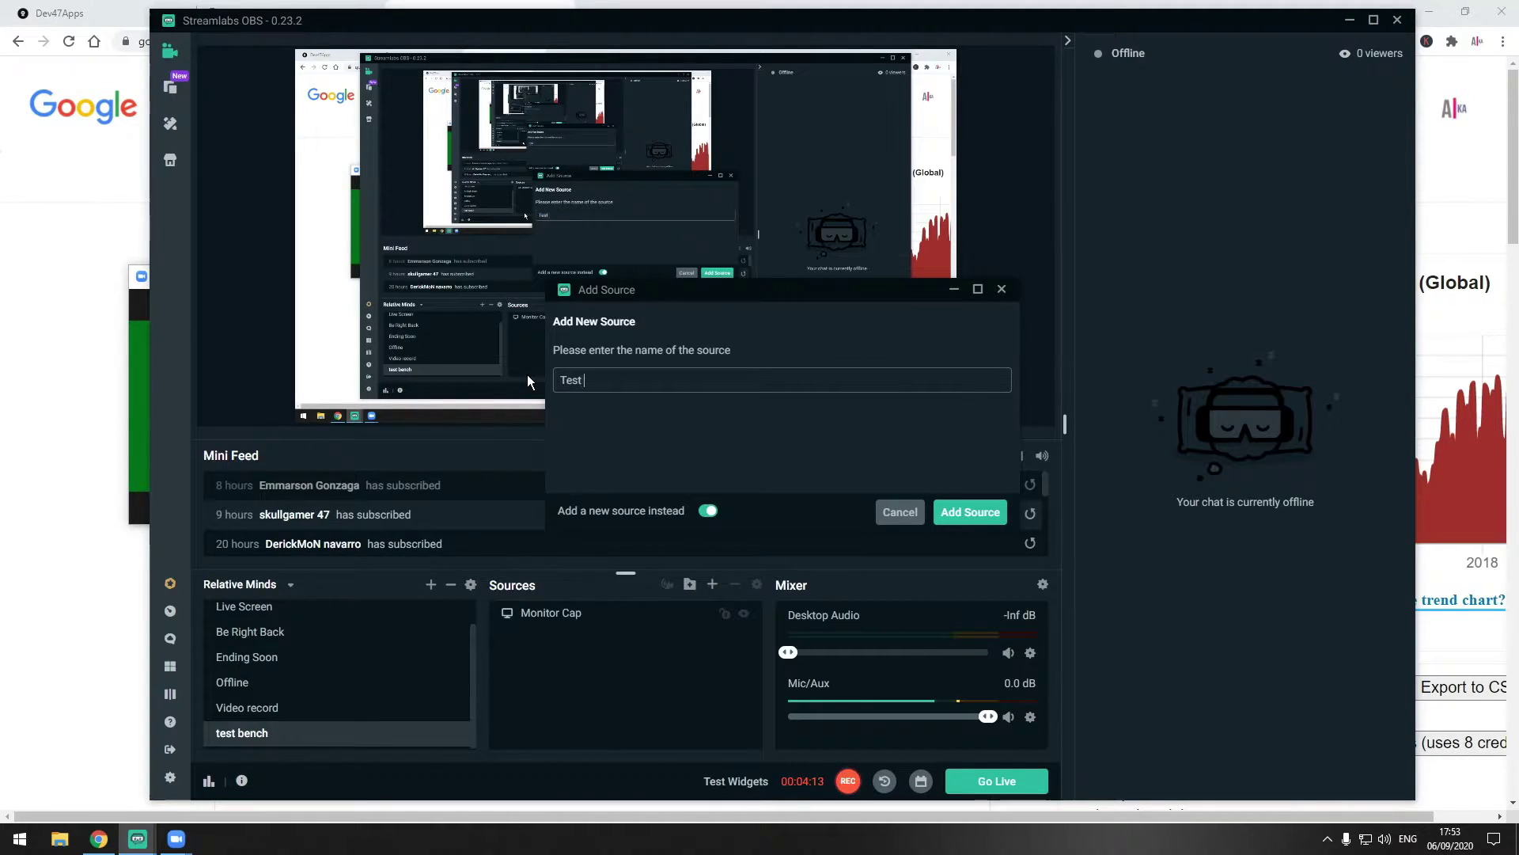
pyautogui.write('Camera')
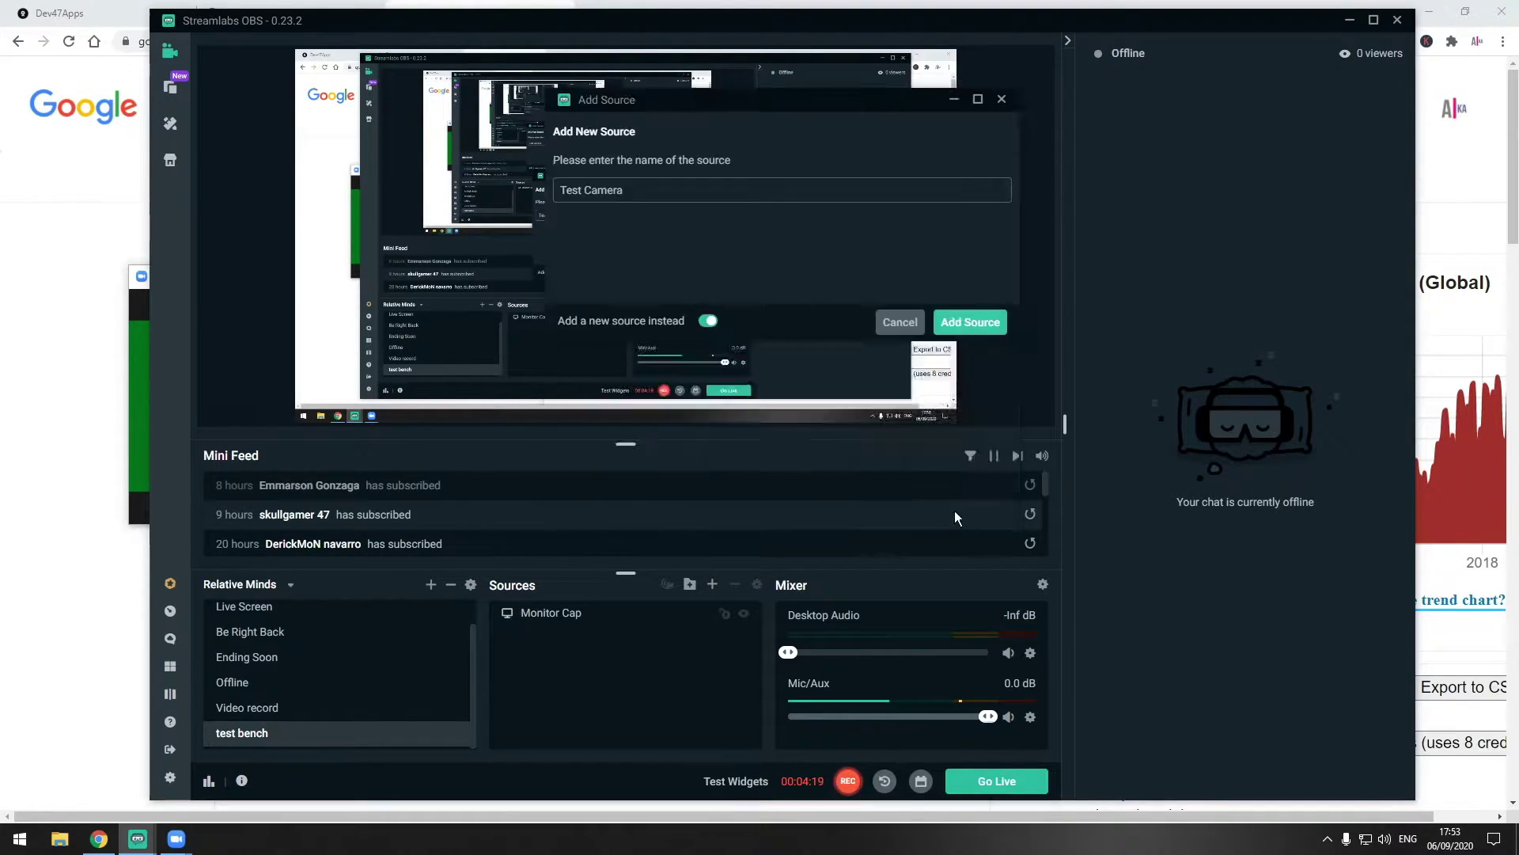
pyautogui.click(956, 506)
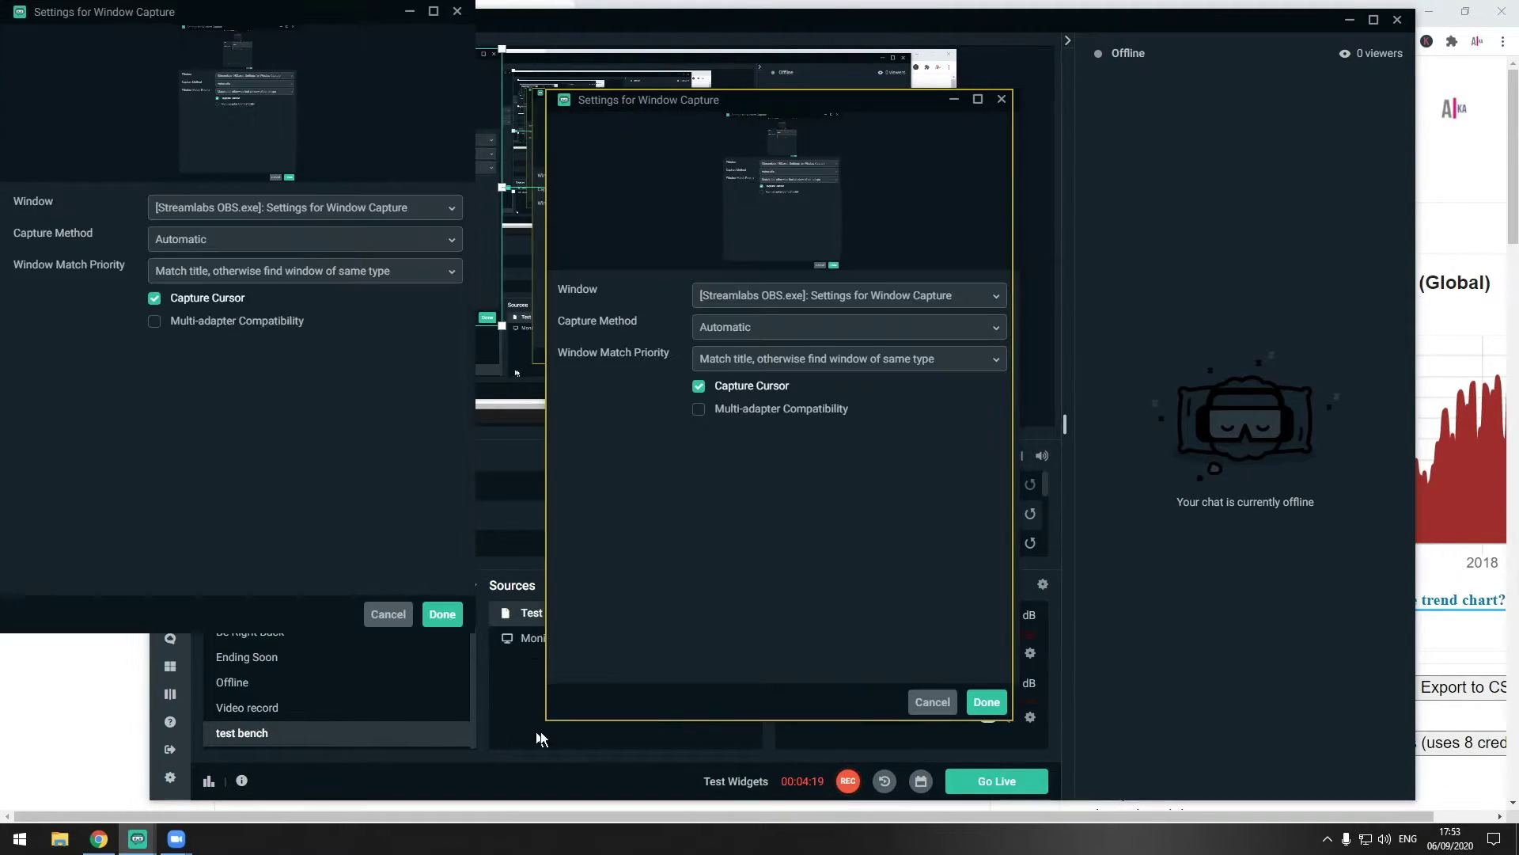
# - Capture [Zoom.exe]: Zoom Meeting with 'Window title must match' and Windows Graphics Capture
pyautogui.click(247, 207)
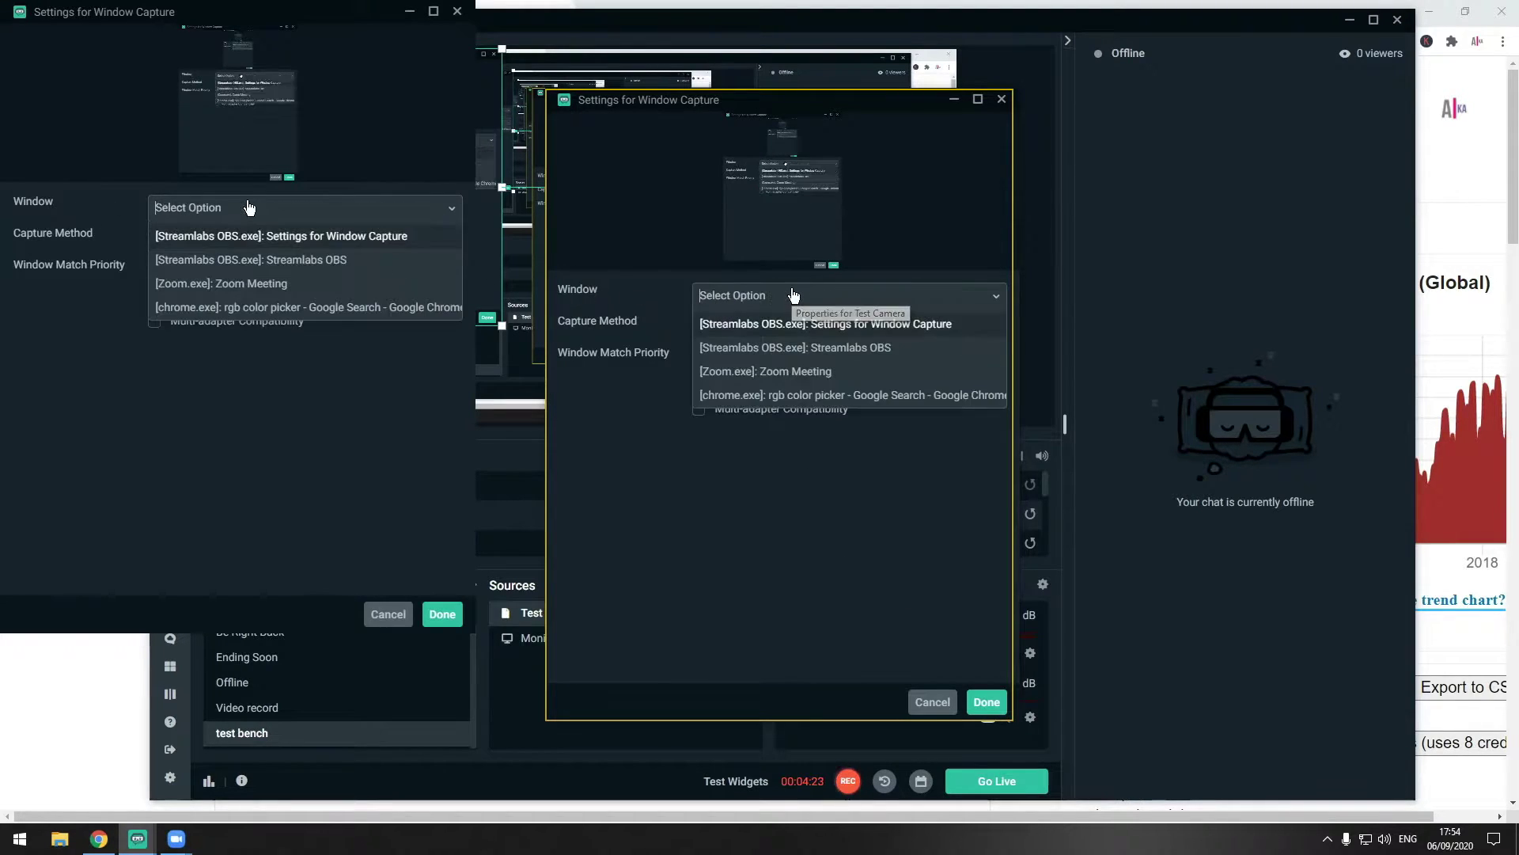
pyautogui.click(812, 372)
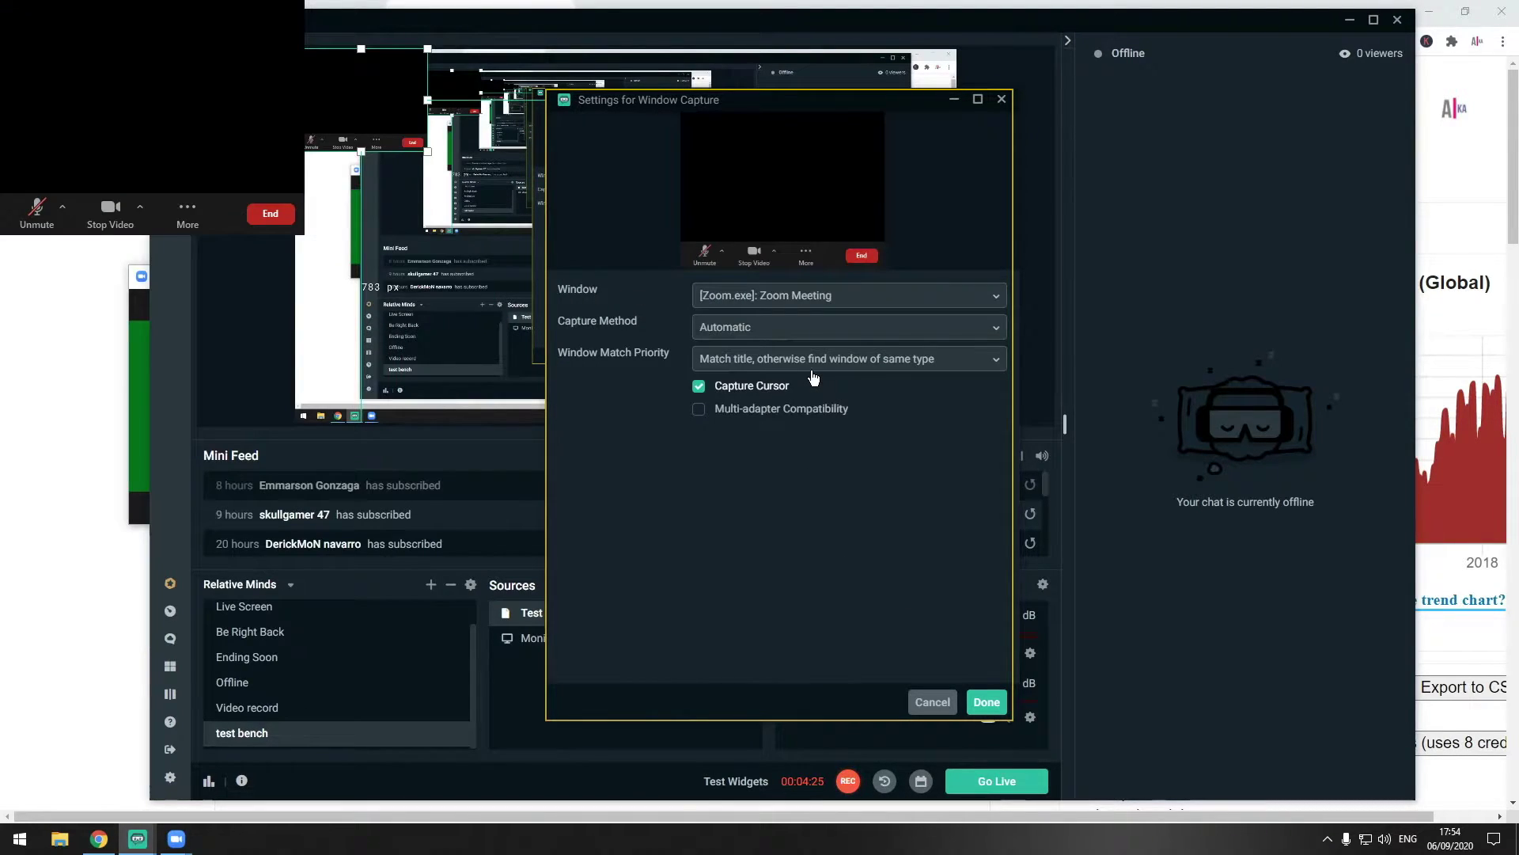
pyautogui.click(805, 358)
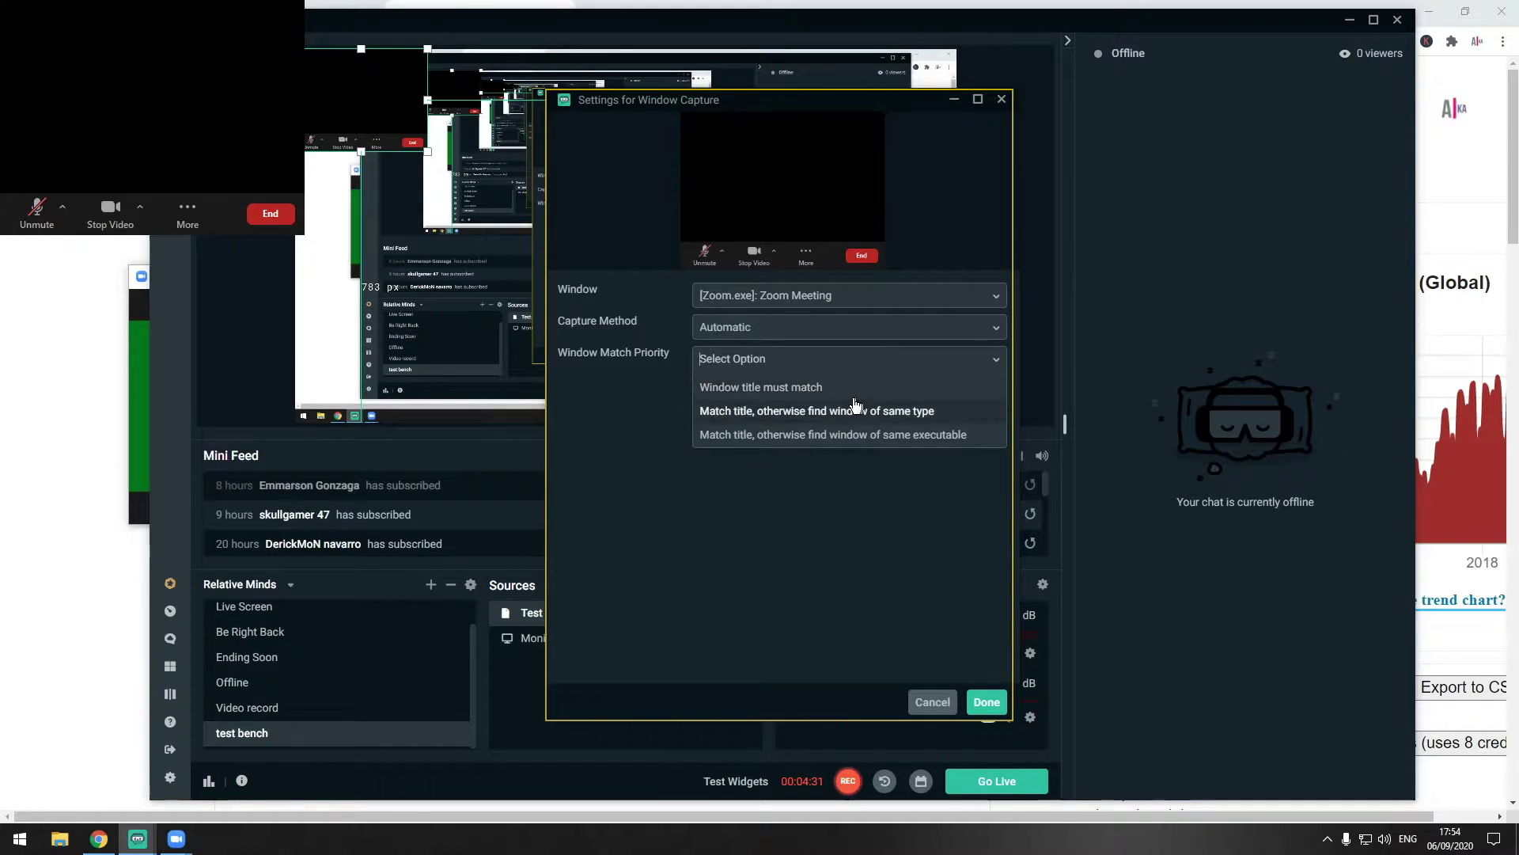
pyautogui.click(823, 388)
pyautogui.click(843, 327)
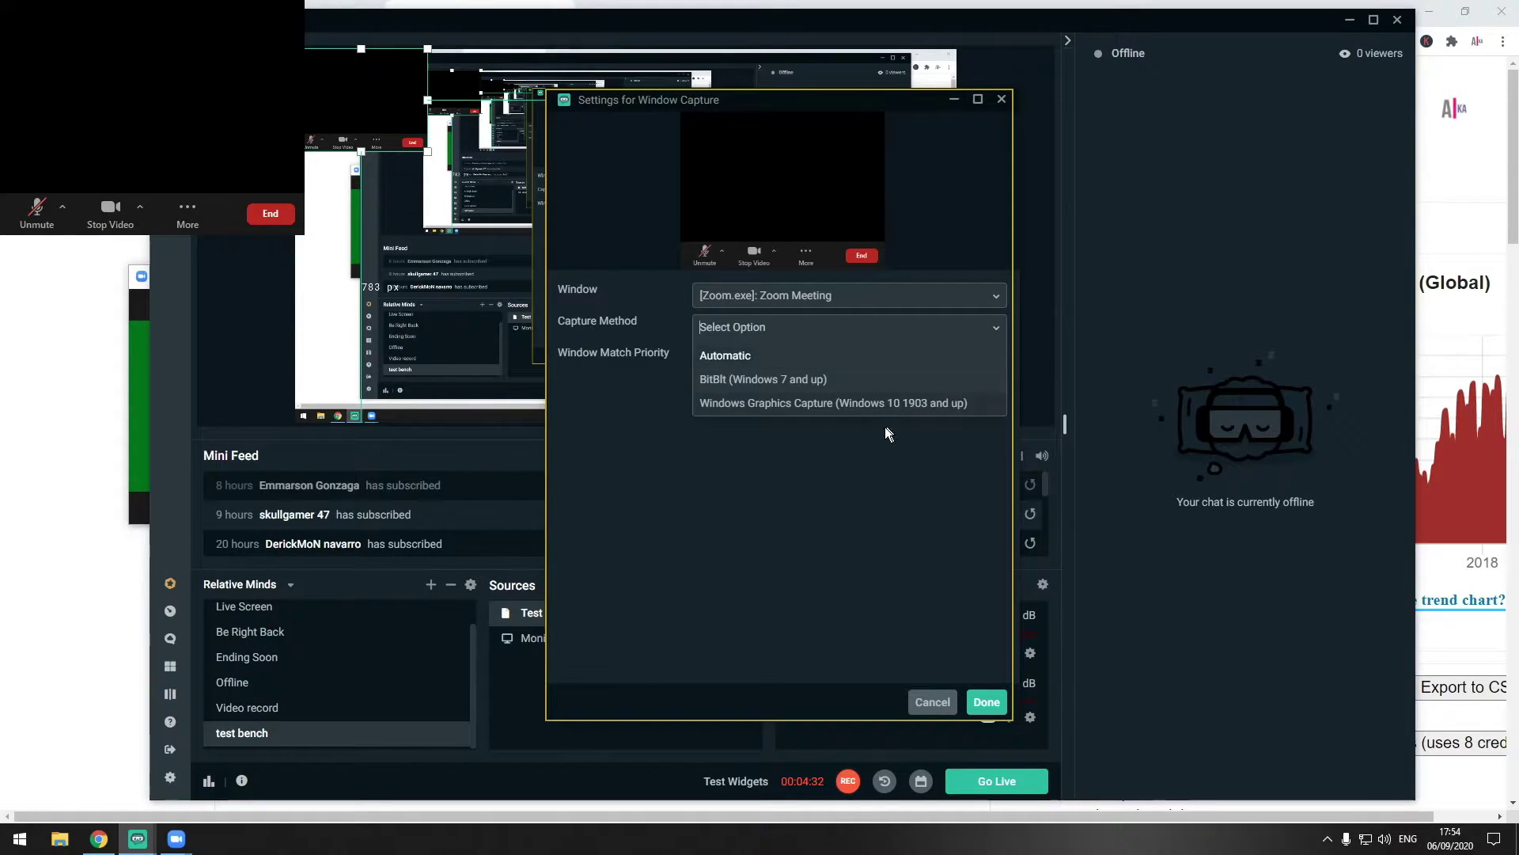
pyautogui.click(714, 403)
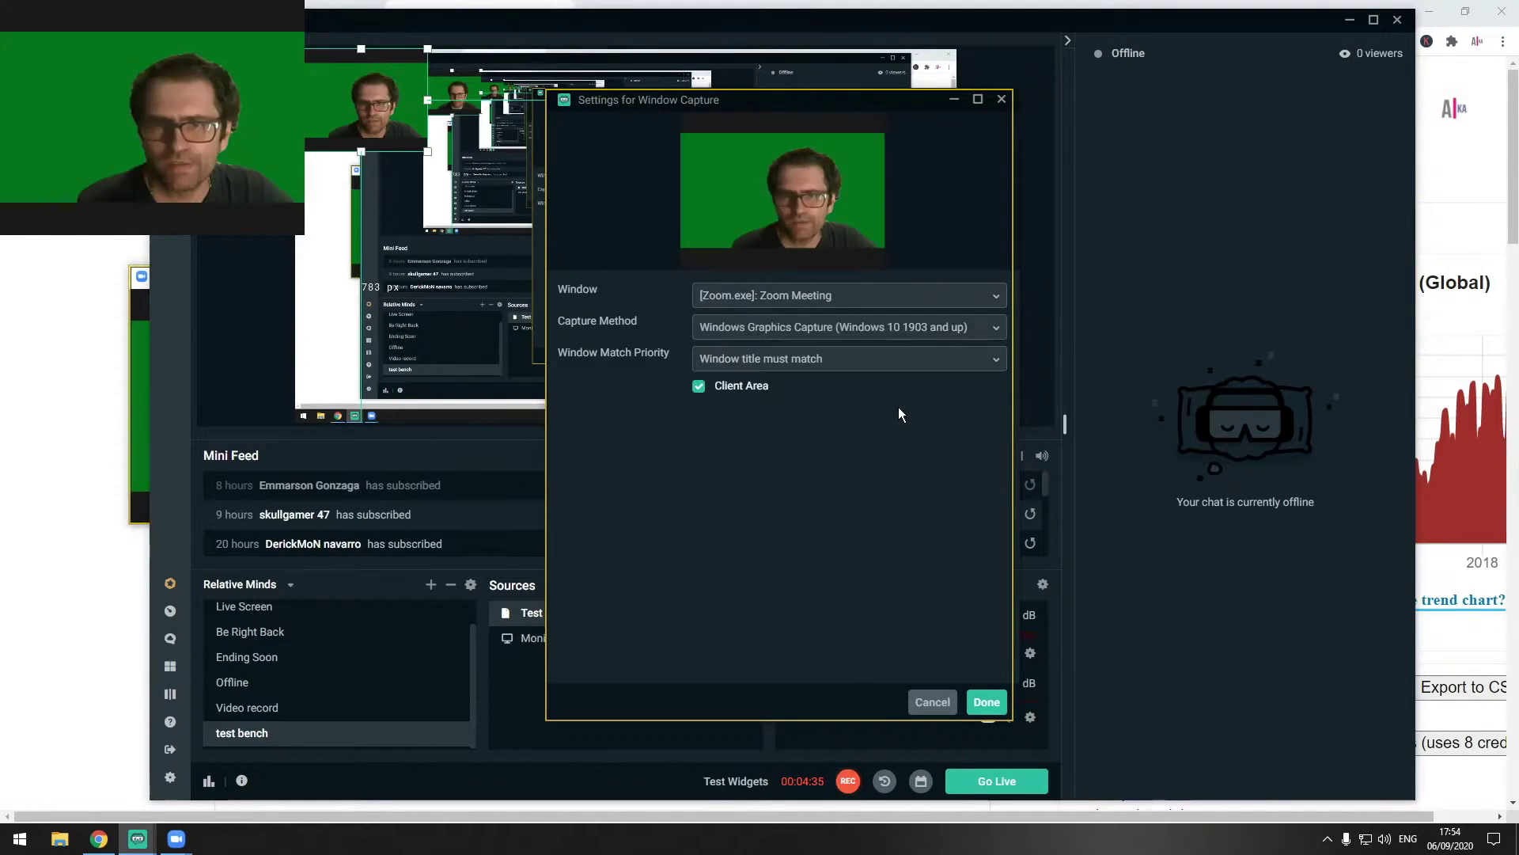
pyautogui.click(983, 702)
# - Move the Test Camera feed to the lower right and crop its top, bottom, left and right edges
pyautogui.moveTo(411, 216); pyautogui.dragTo(933, 387)
pyautogui.moveTo(894, 322); pyautogui.dragTo(800, 271)
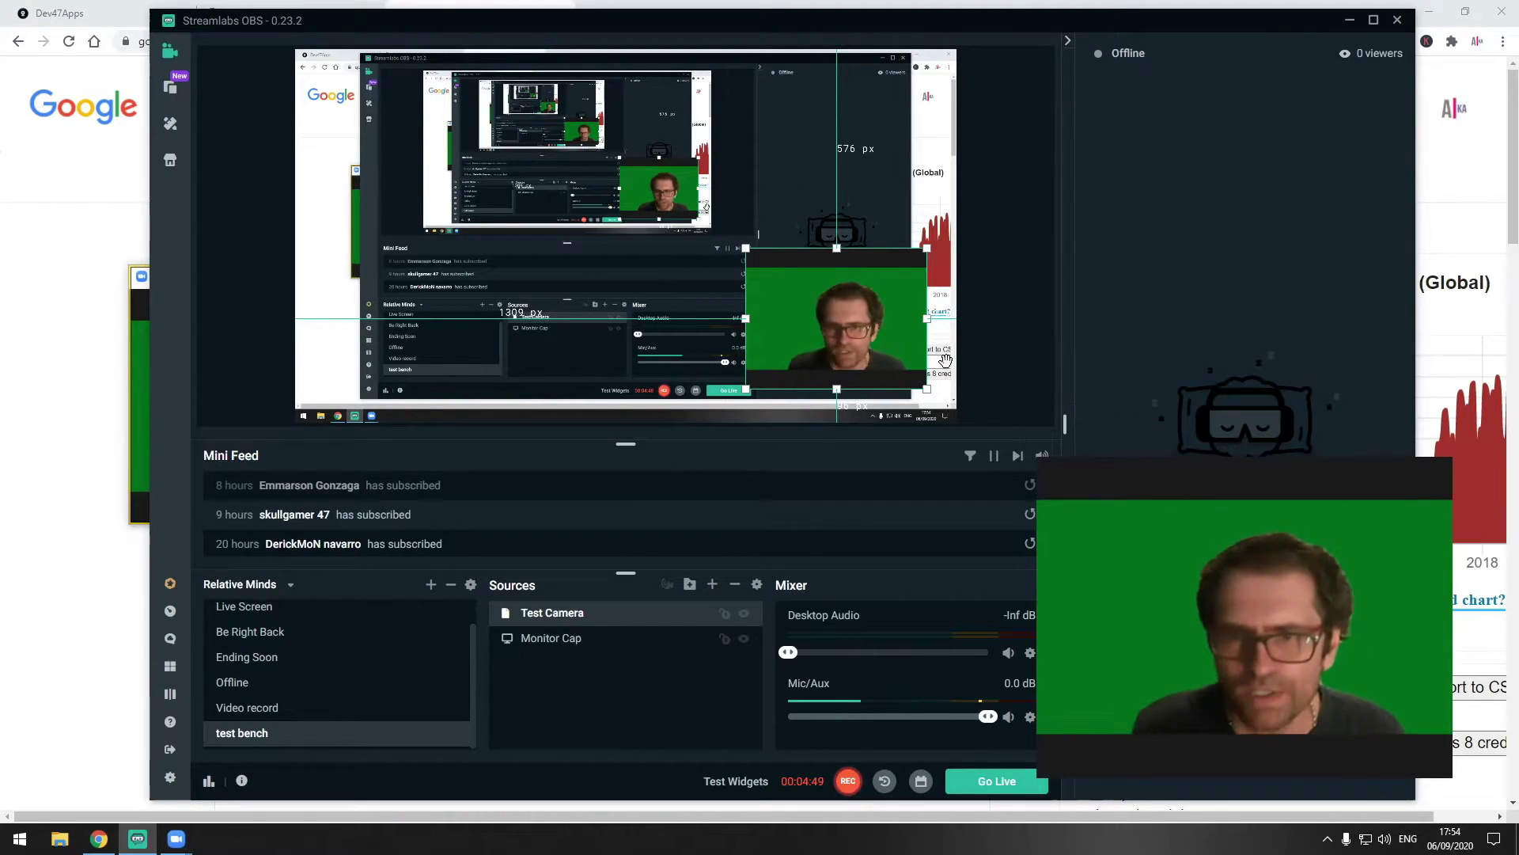
pyautogui.moveTo(836, 250); pyautogui.dragTo(836, 270)
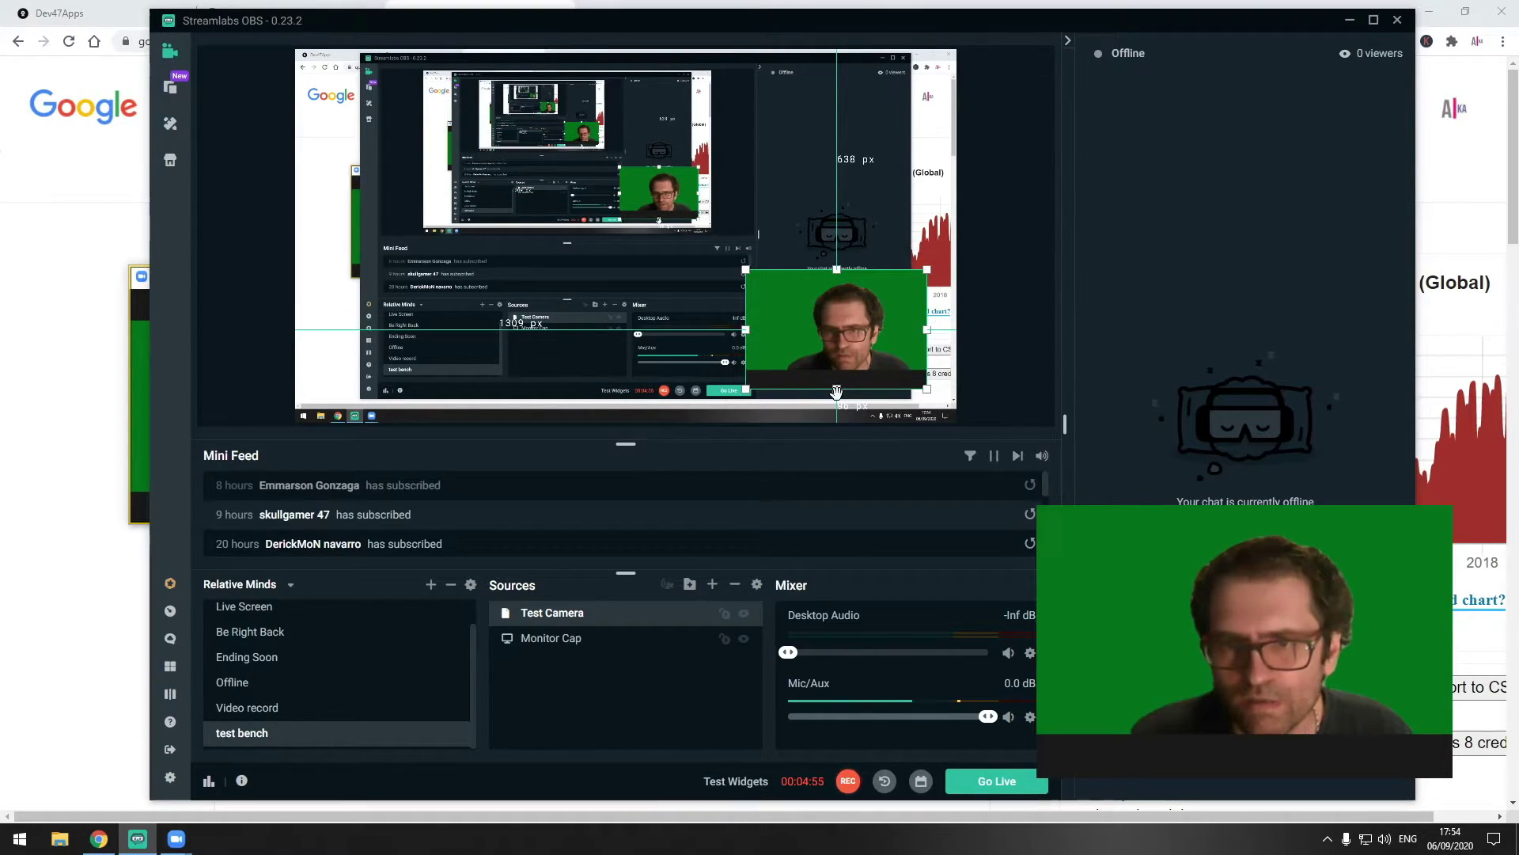
pyautogui.moveTo(837, 389); pyautogui.dragTo(839, 369)
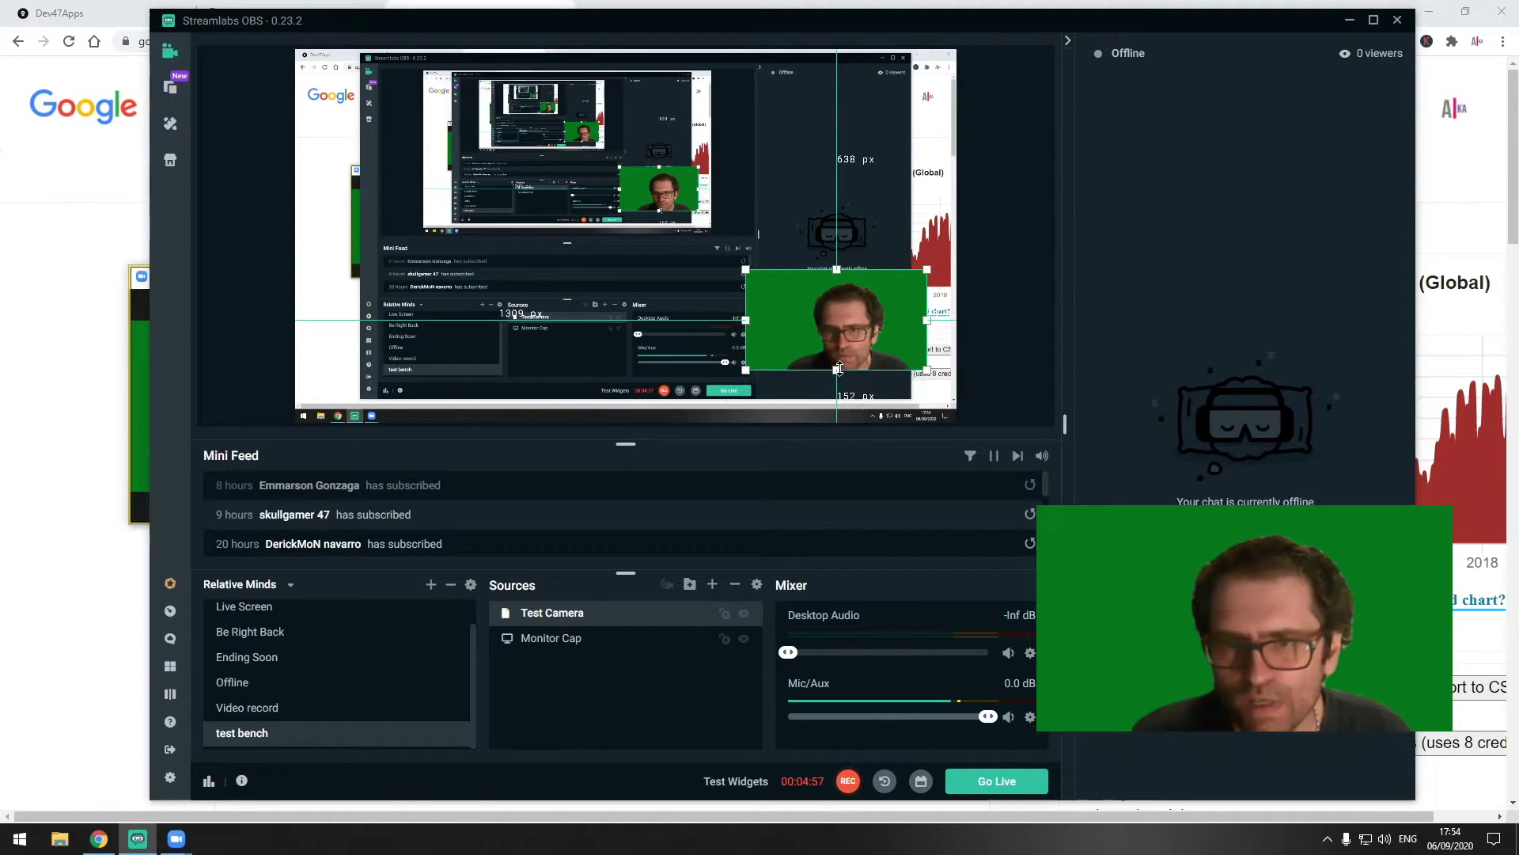
pyautogui.moveTo(748, 319); pyautogui.dragTo(785, 319)
pyautogui.moveTo(928, 319); pyautogui.dragTo(912, 325)
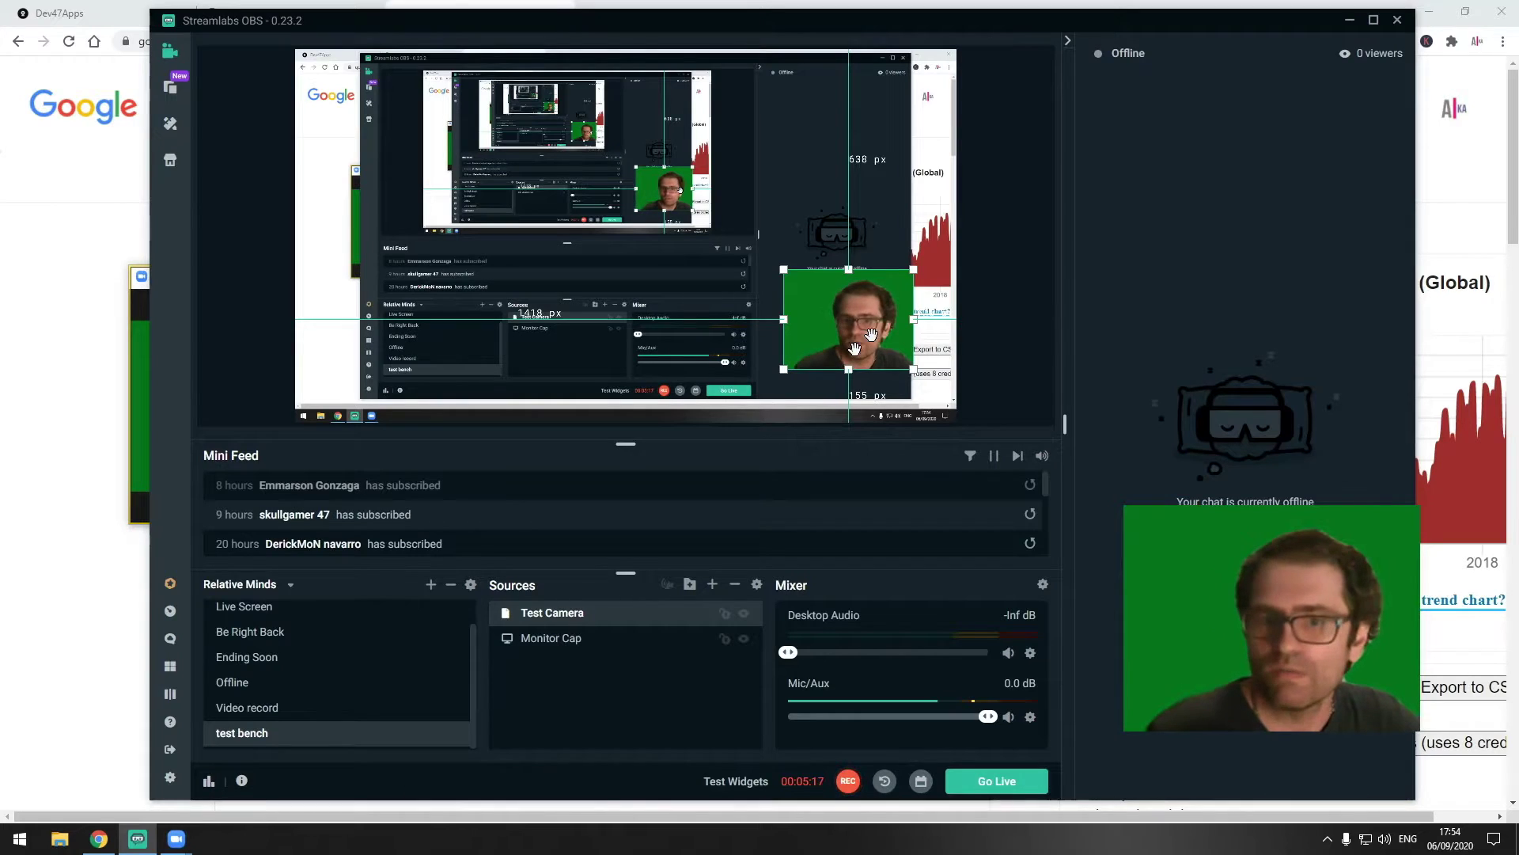
# - Add a Color Key filter to the Test Camera source
pyautogui.rightClick(593, 615)
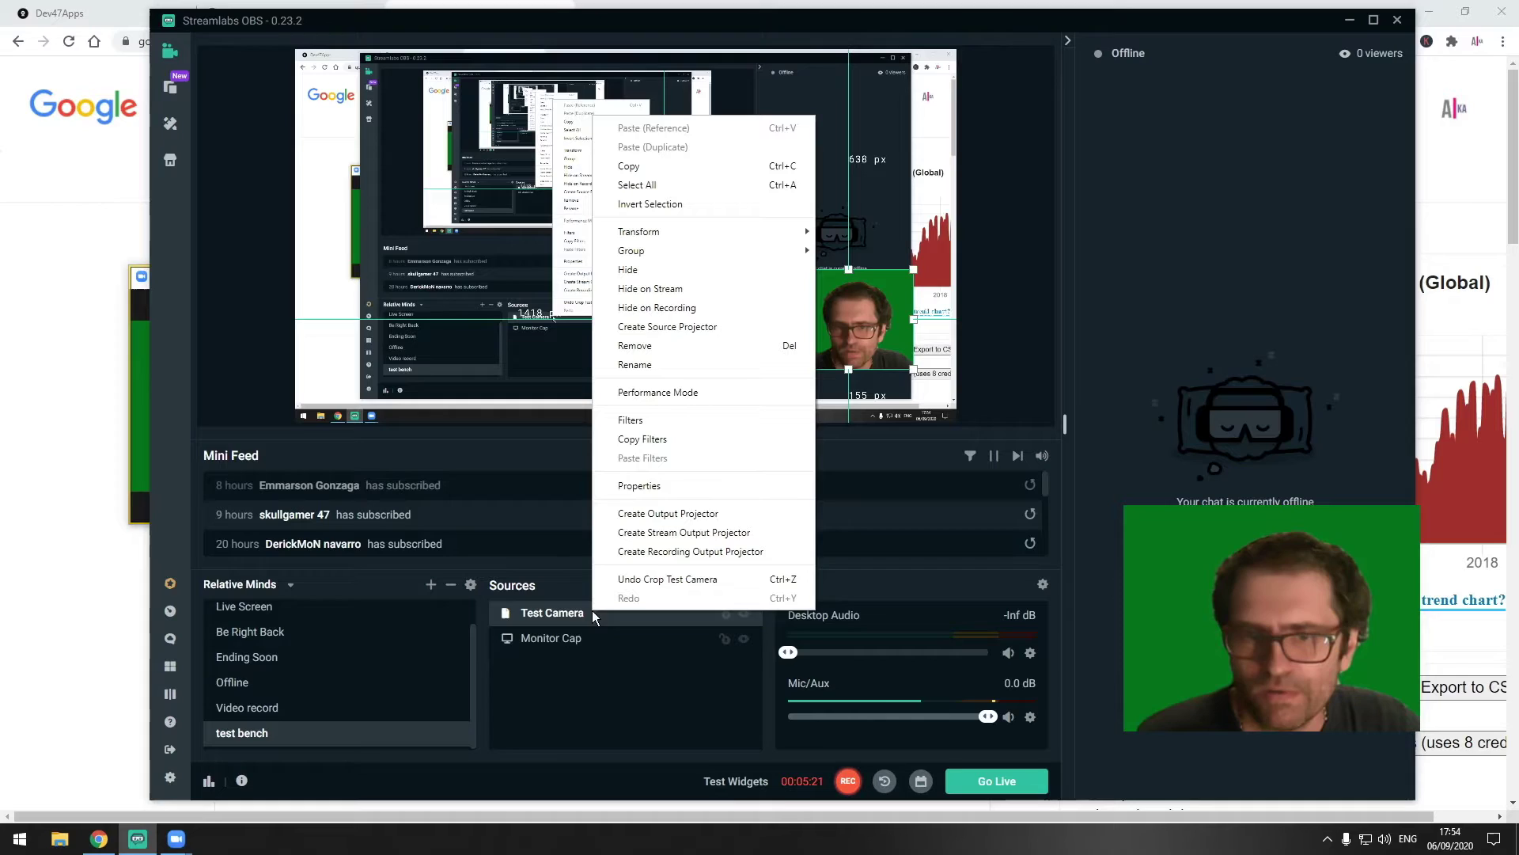
pyautogui.click(662, 425)
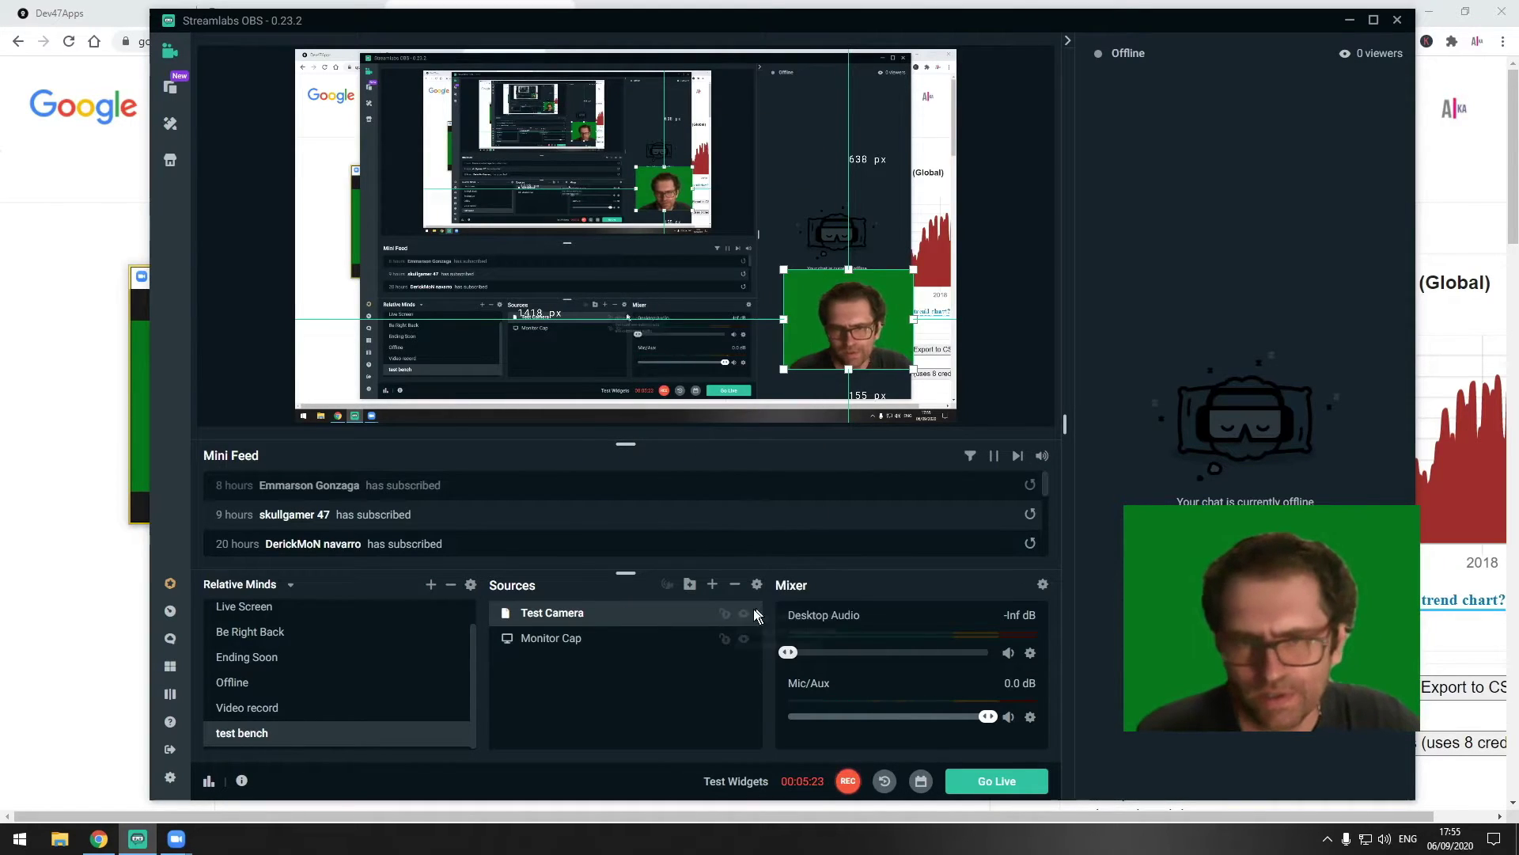
pyautogui.click(485, 342)
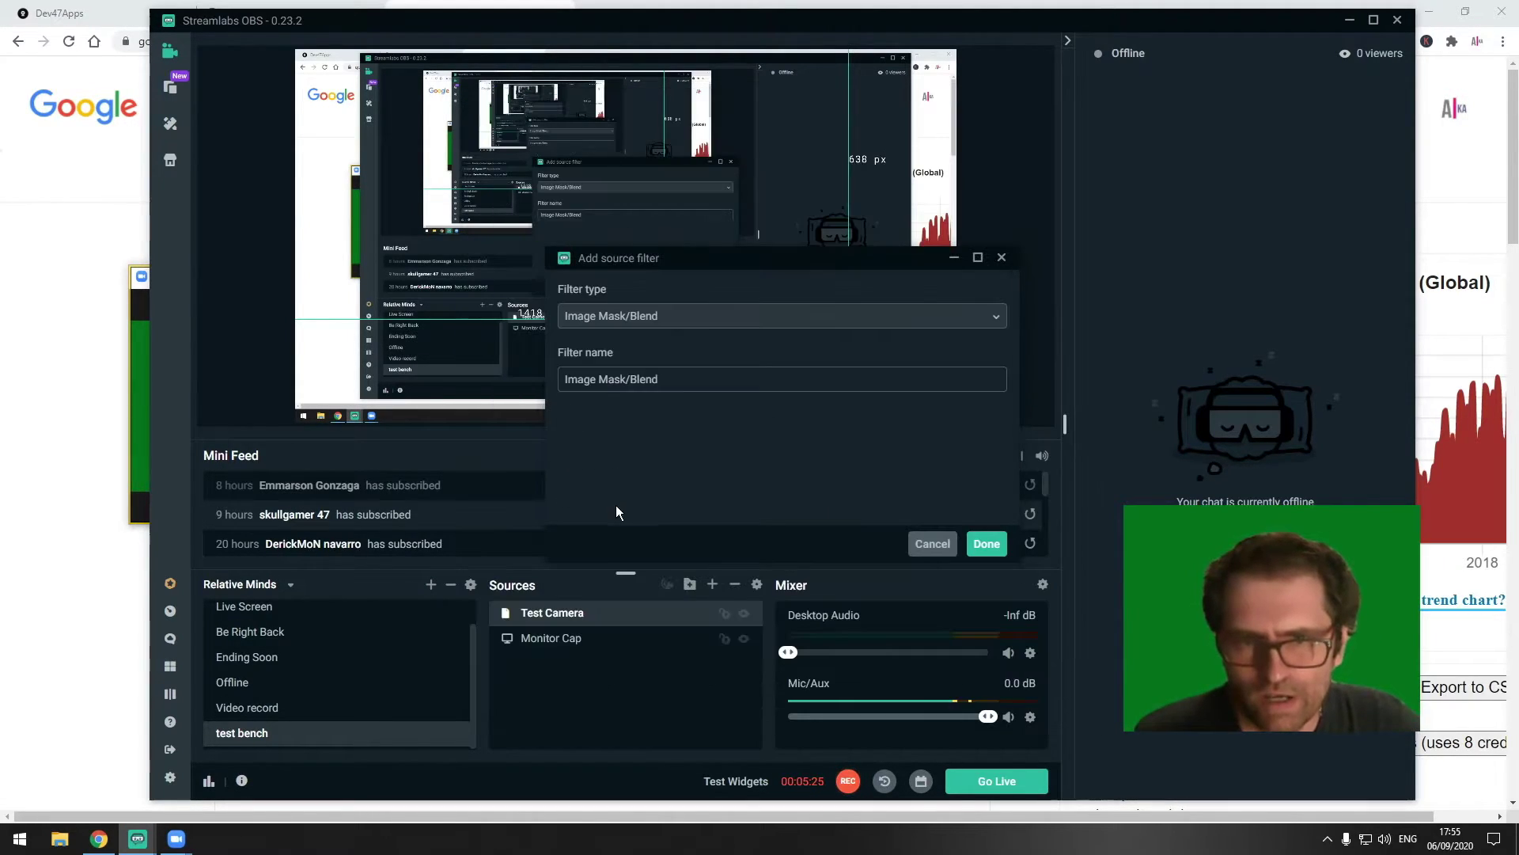
pyautogui.click(629, 323)
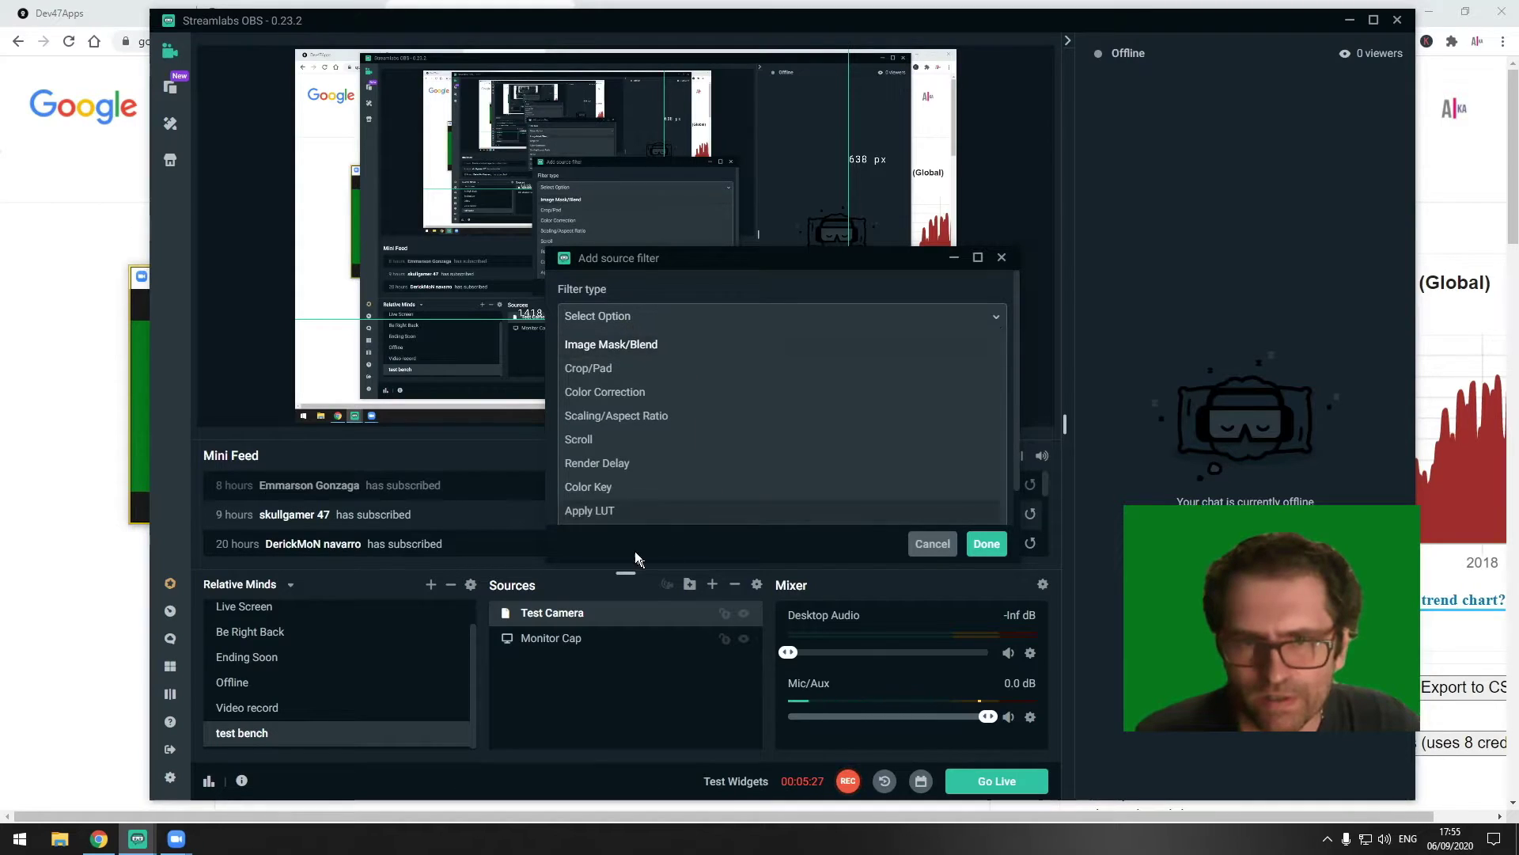
pyautogui.click(626, 488)
pyautogui.click(986, 544)
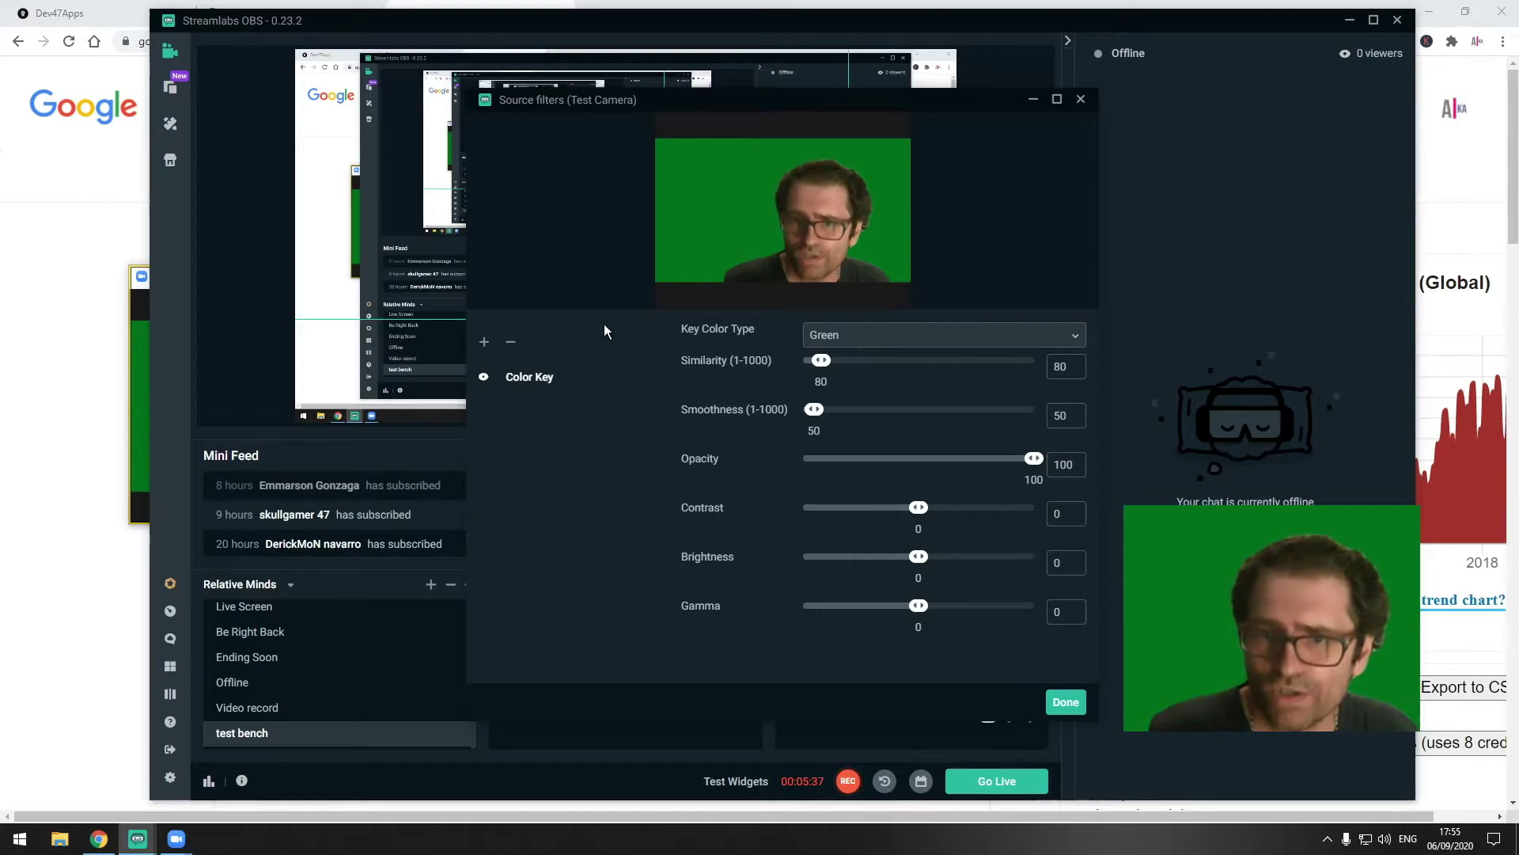
# - Set the Color Key to Custom Color with hex 117A28 from Google's colour picker
pyautogui.click(1077, 334)
pyautogui.click(851, 460)
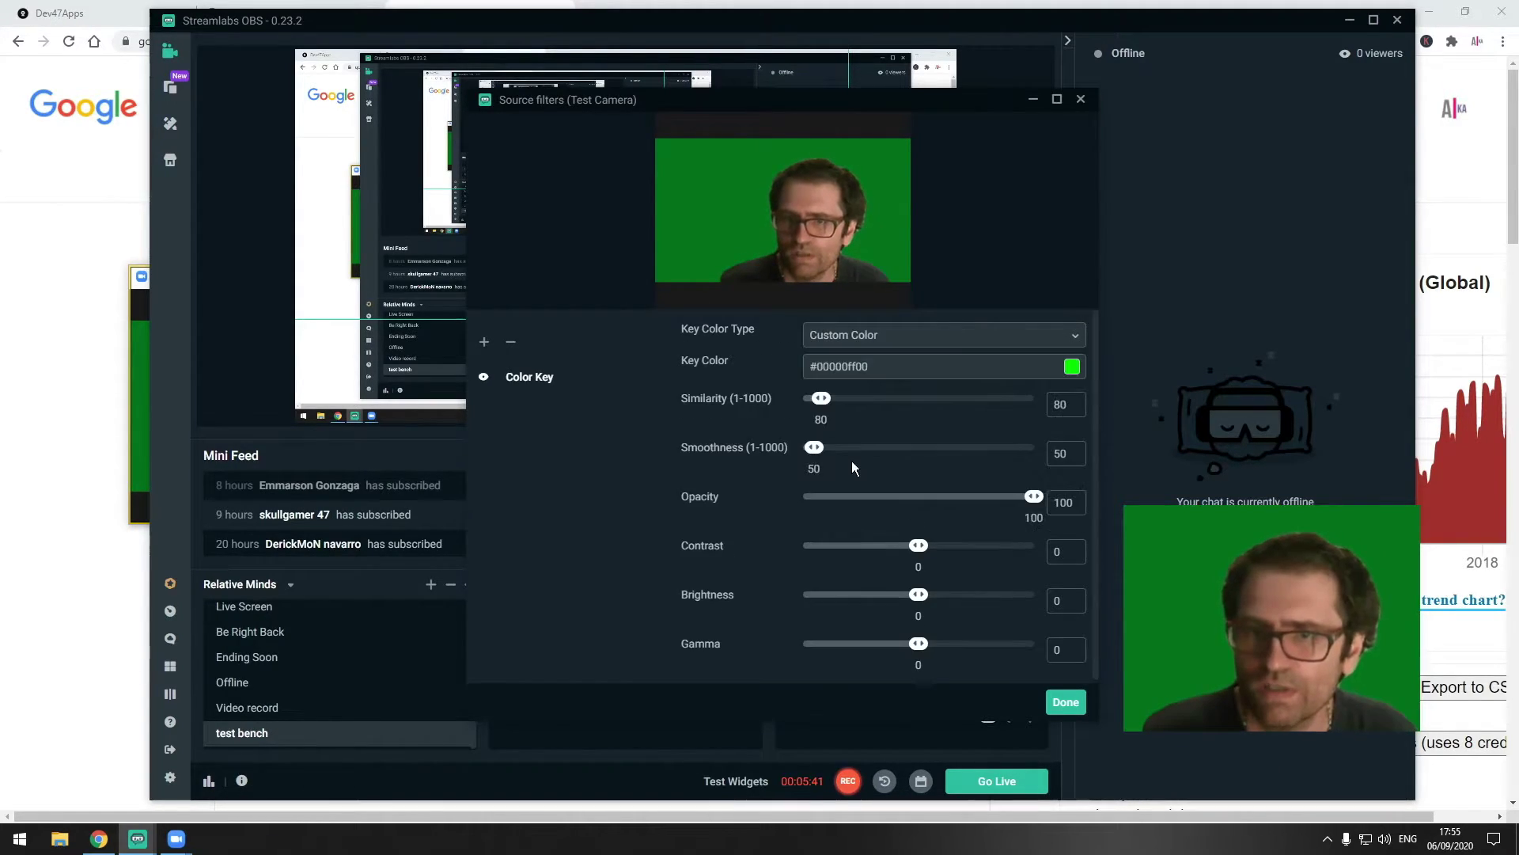
pyautogui.click(889, 365)
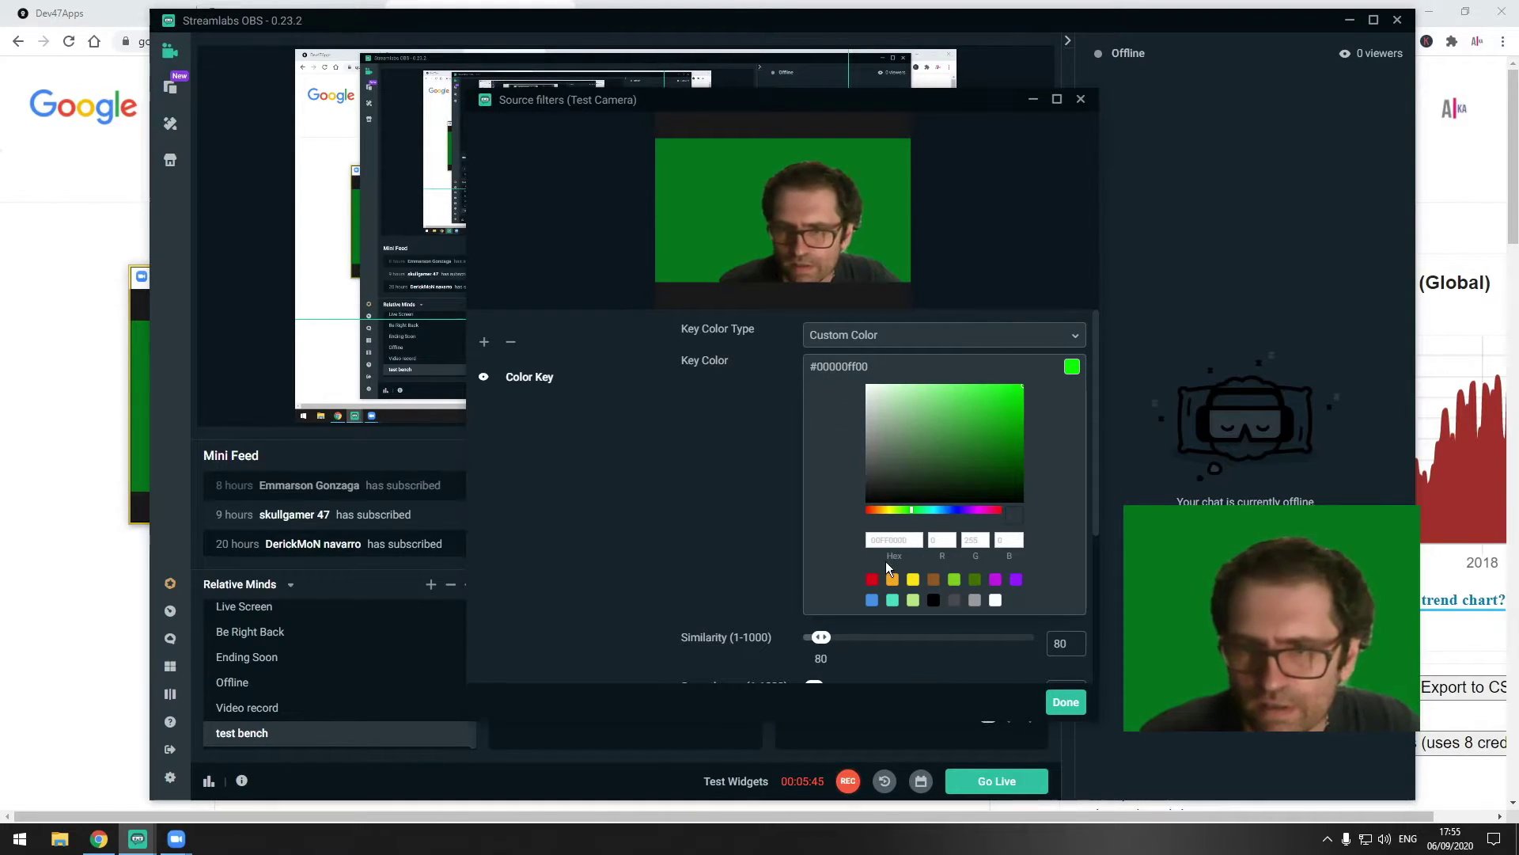
pyautogui.click(911, 541)
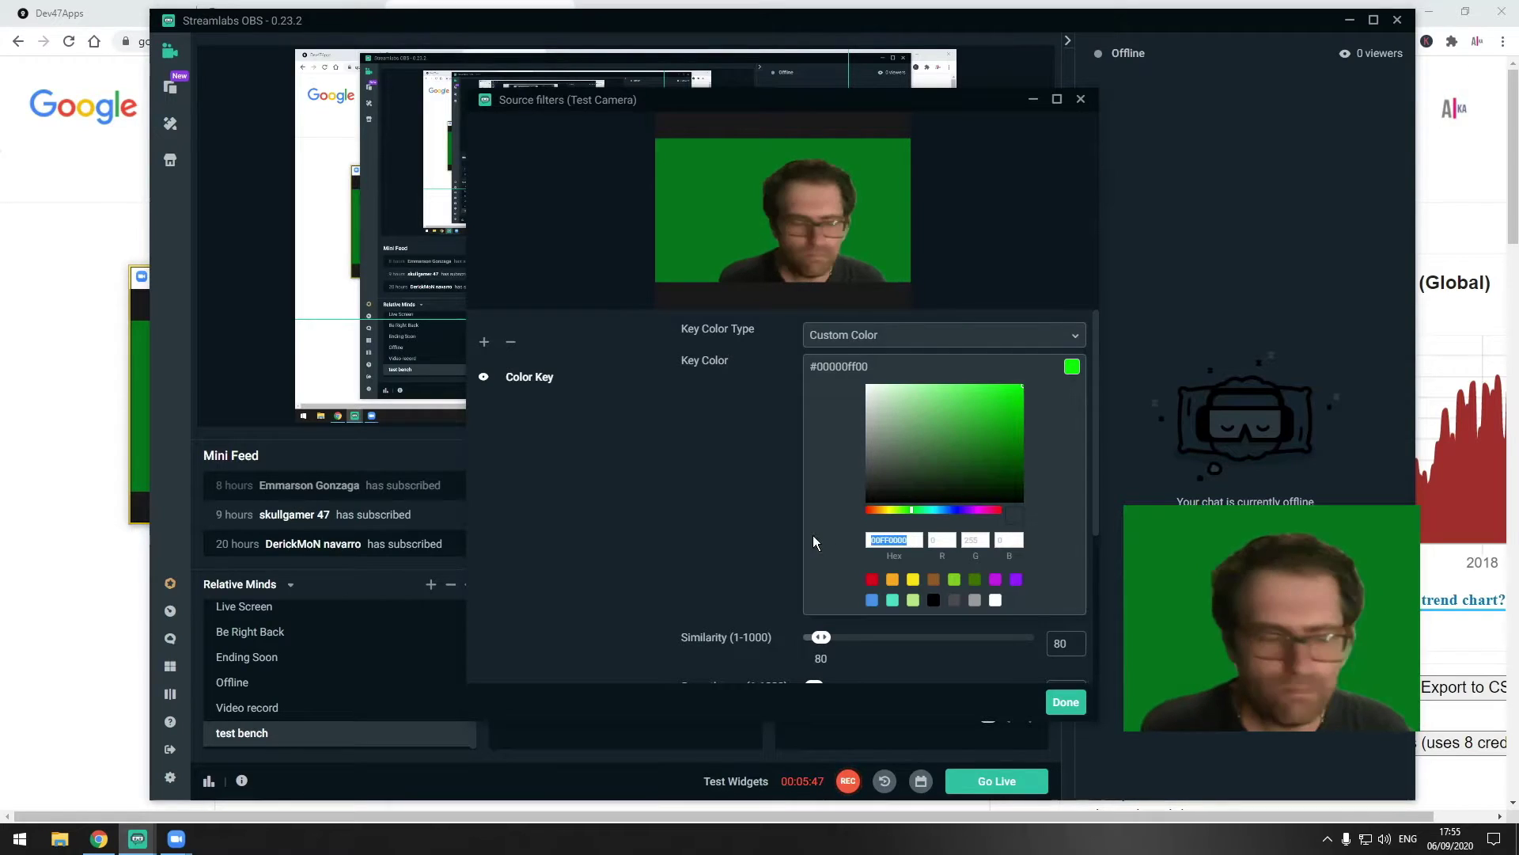
pyautogui.click(94, 562)
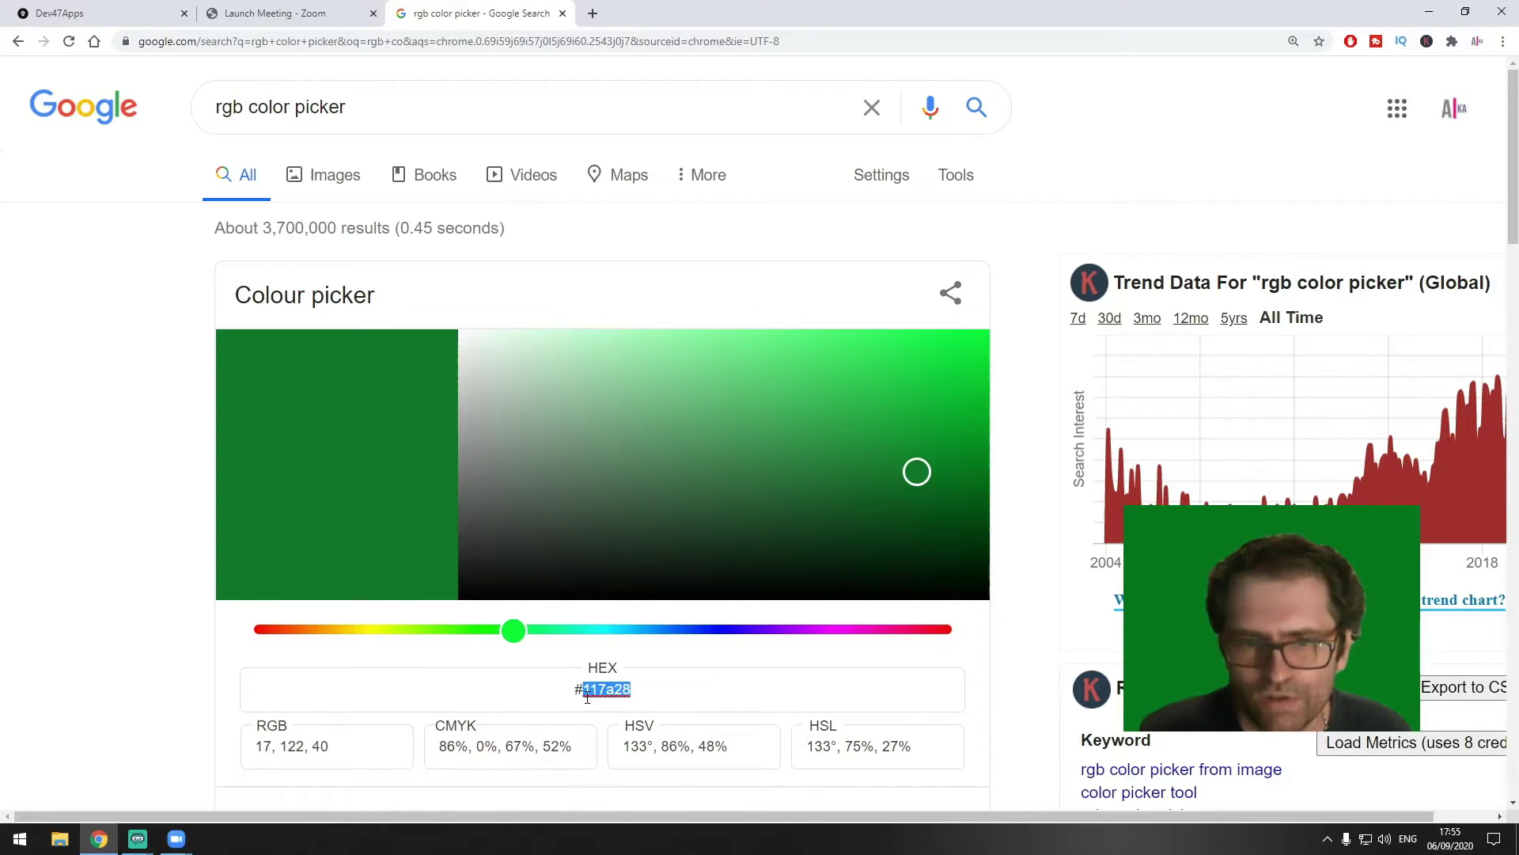
pyautogui.click(151, 841)
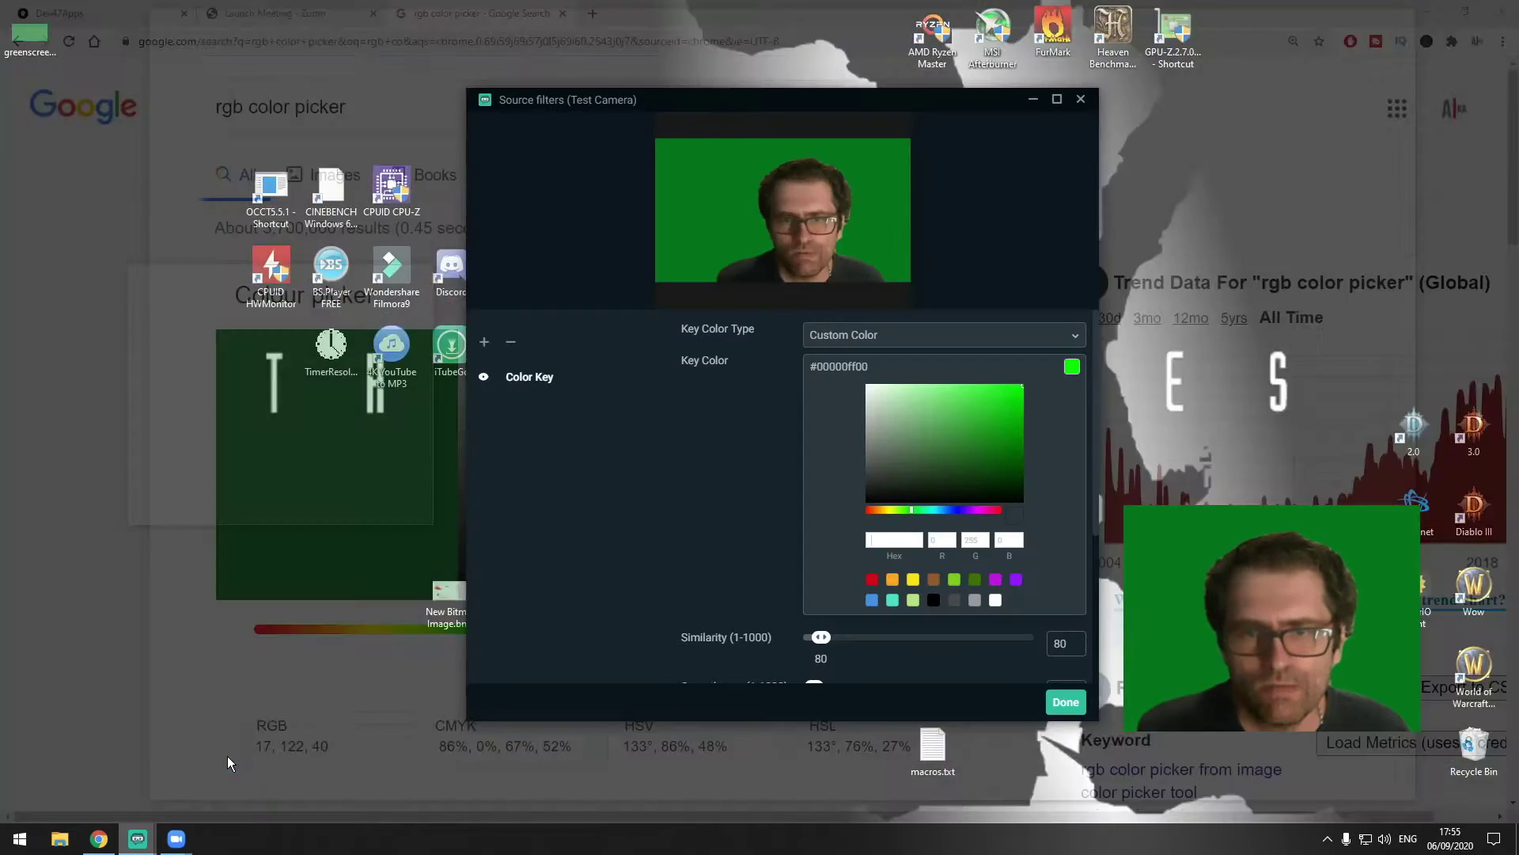
pyautogui.click(226, 757)
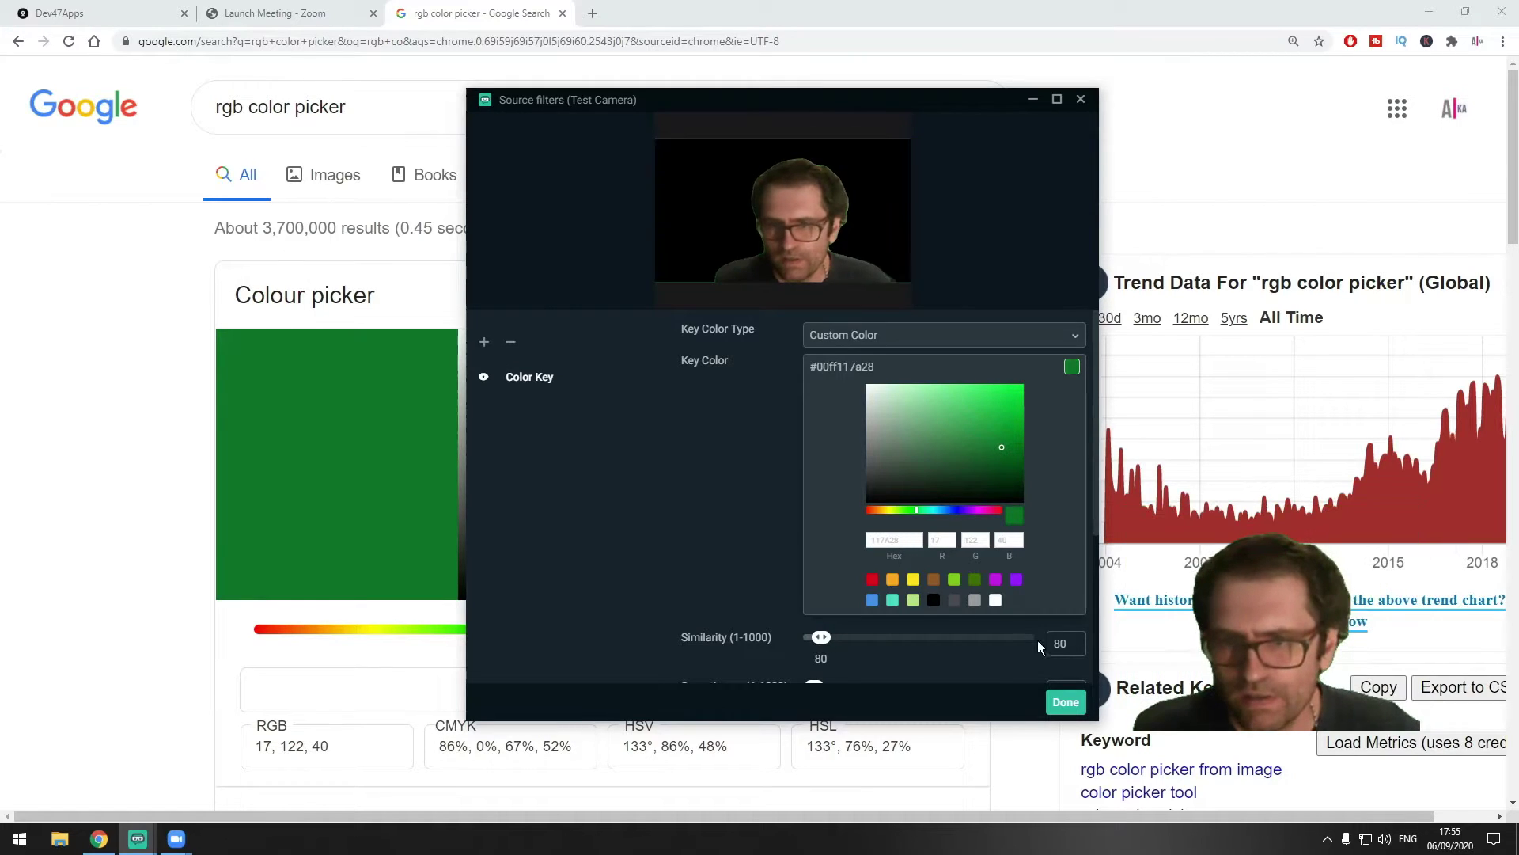
pyautogui.click(1072, 366)
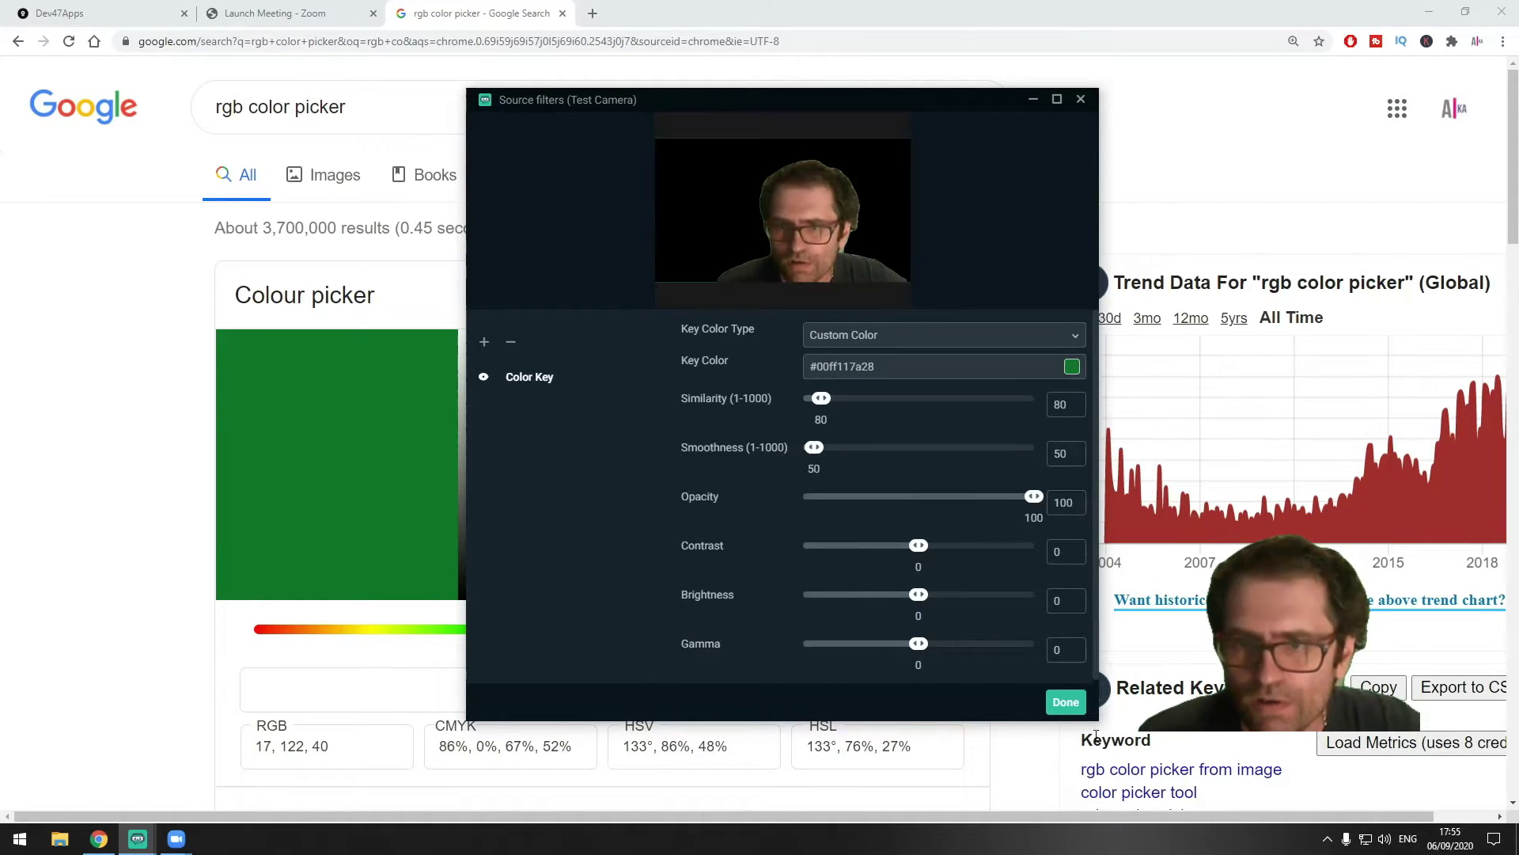
pyautogui.click(1066, 702)
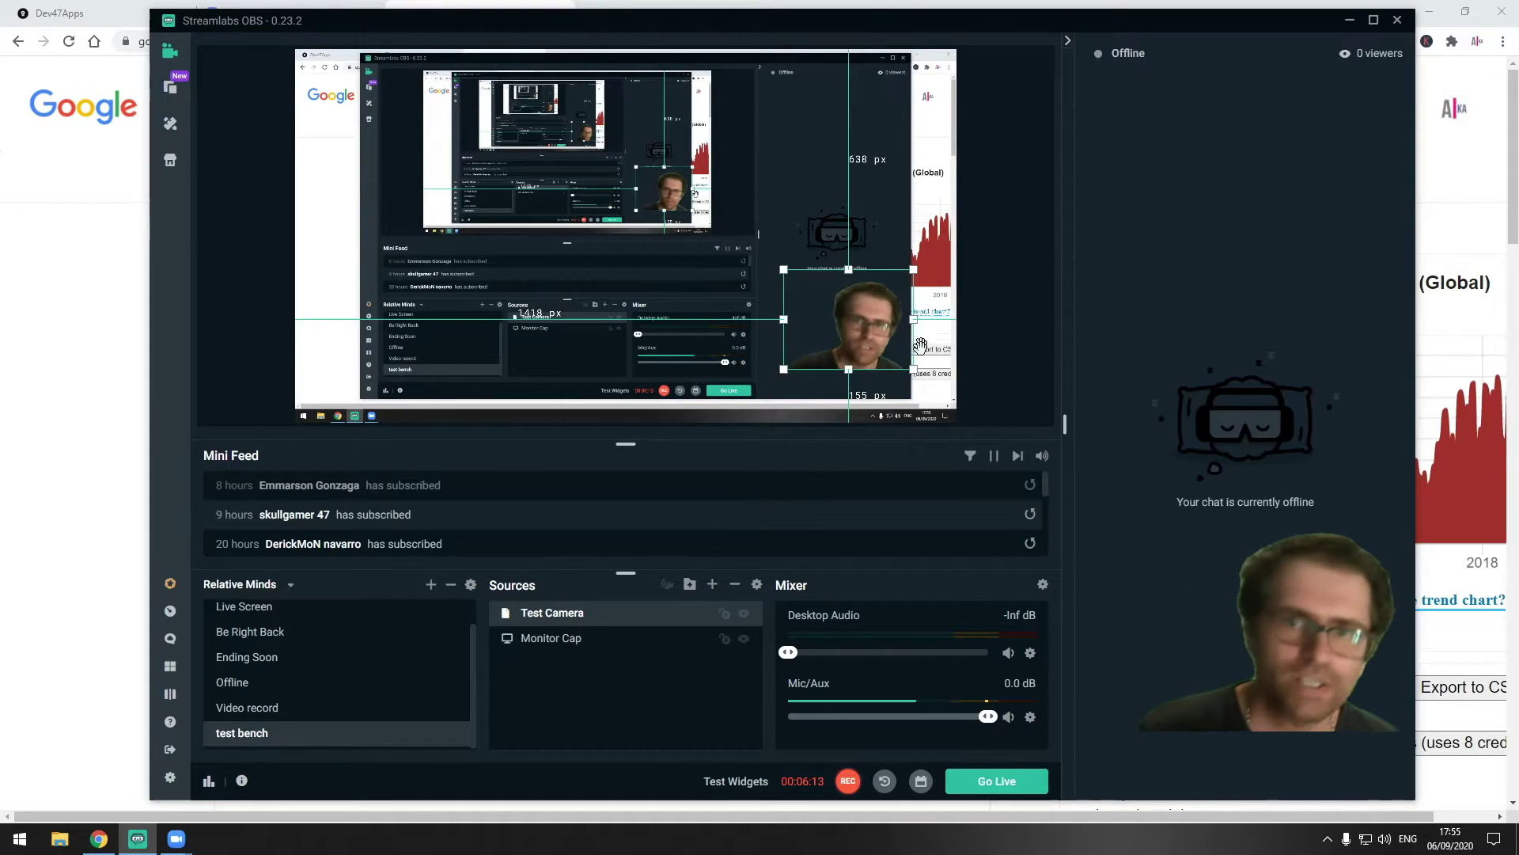
# - Tune Test Camera's Color Key to Similarity 184 and Smoothness 54, then close filters
pyautogui.rightClick(579, 615)
pyautogui.click(665, 425)
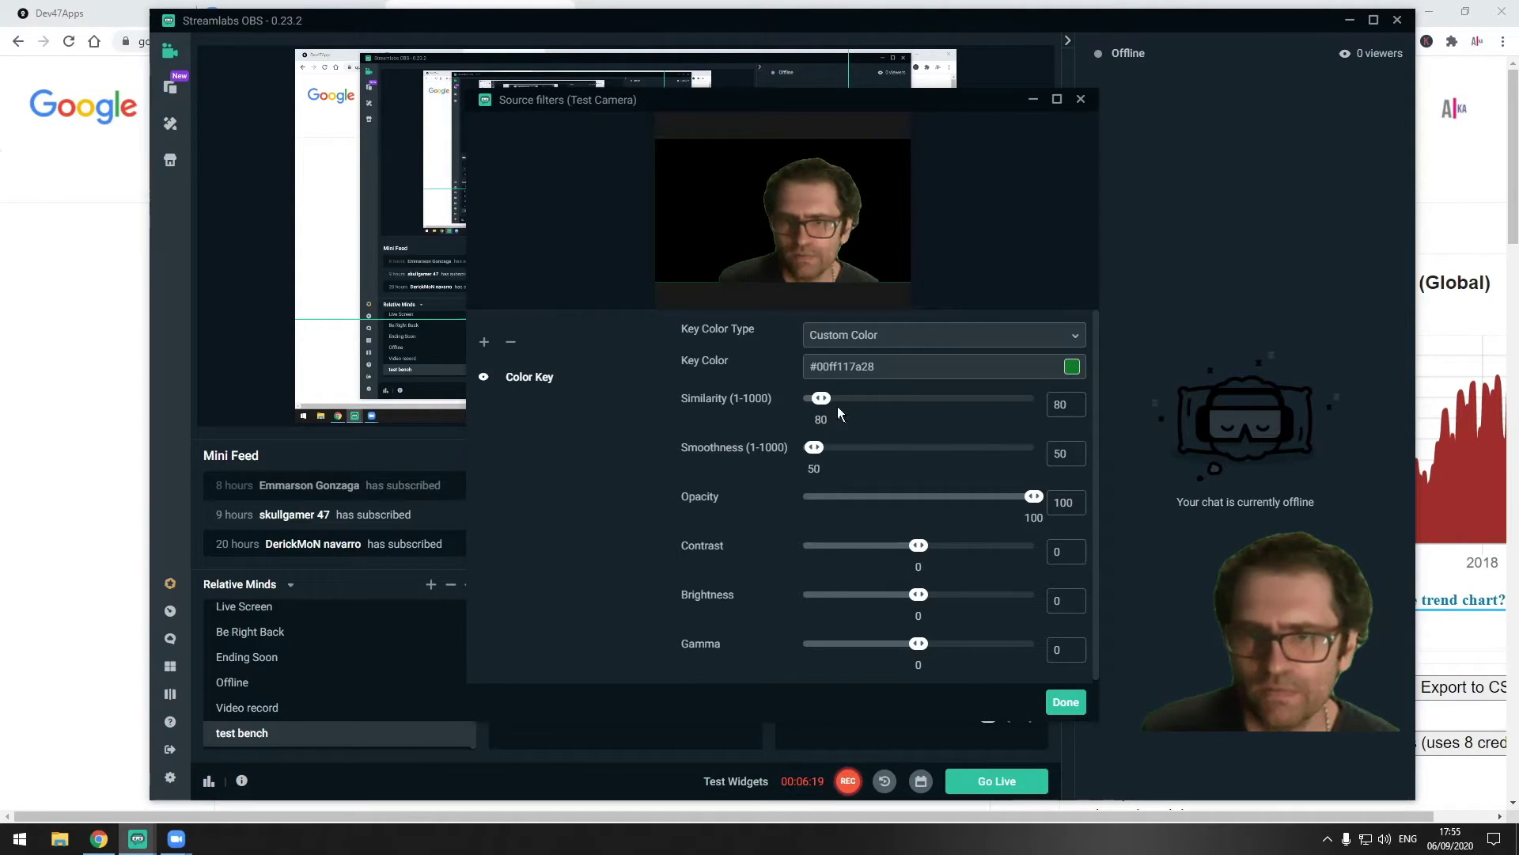
pyautogui.moveTo(876, 401); pyautogui.dragTo(869, 406)
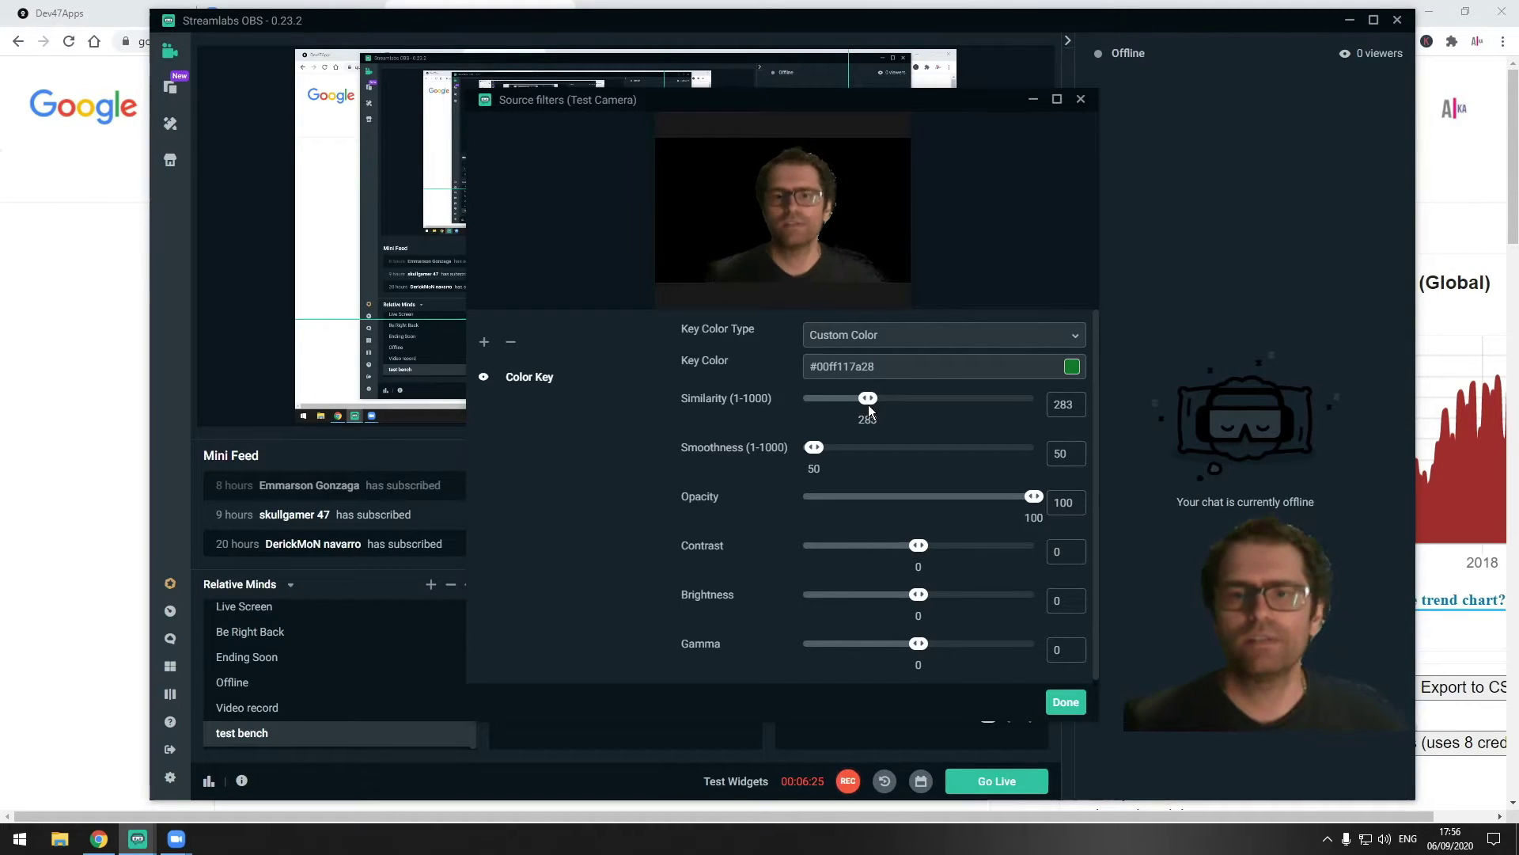
pyautogui.moveTo(813, 447)
pyautogui.mouseDown()
pyautogui.moveTo(886, 449)
pyautogui.moveTo(815, 454)
pyautogui.mouseUp()
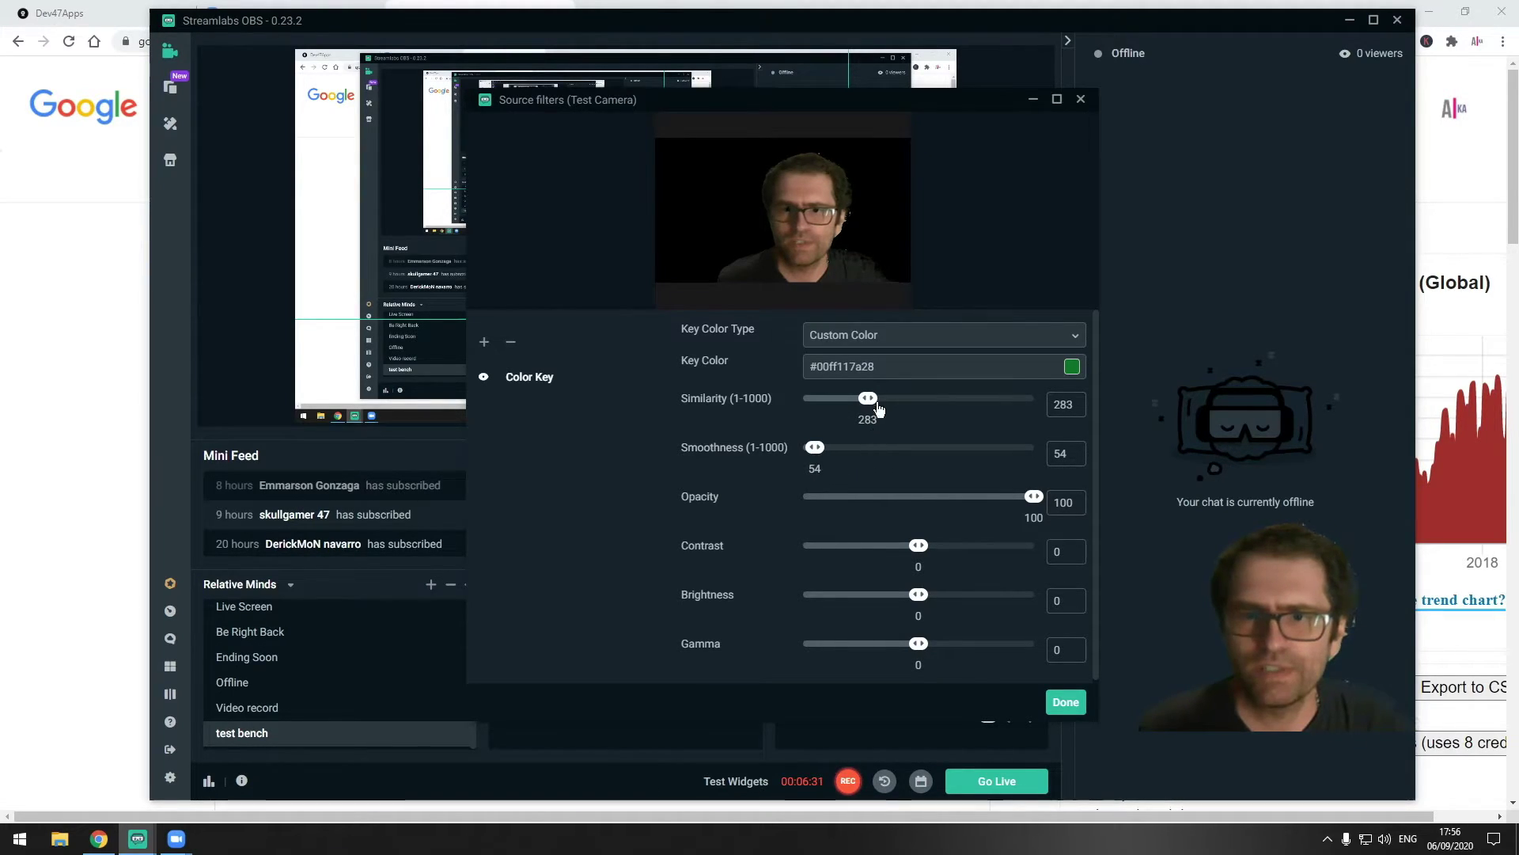
pyautogui.moveTo(900, 402); pyautogui.dragTo(866, 406)
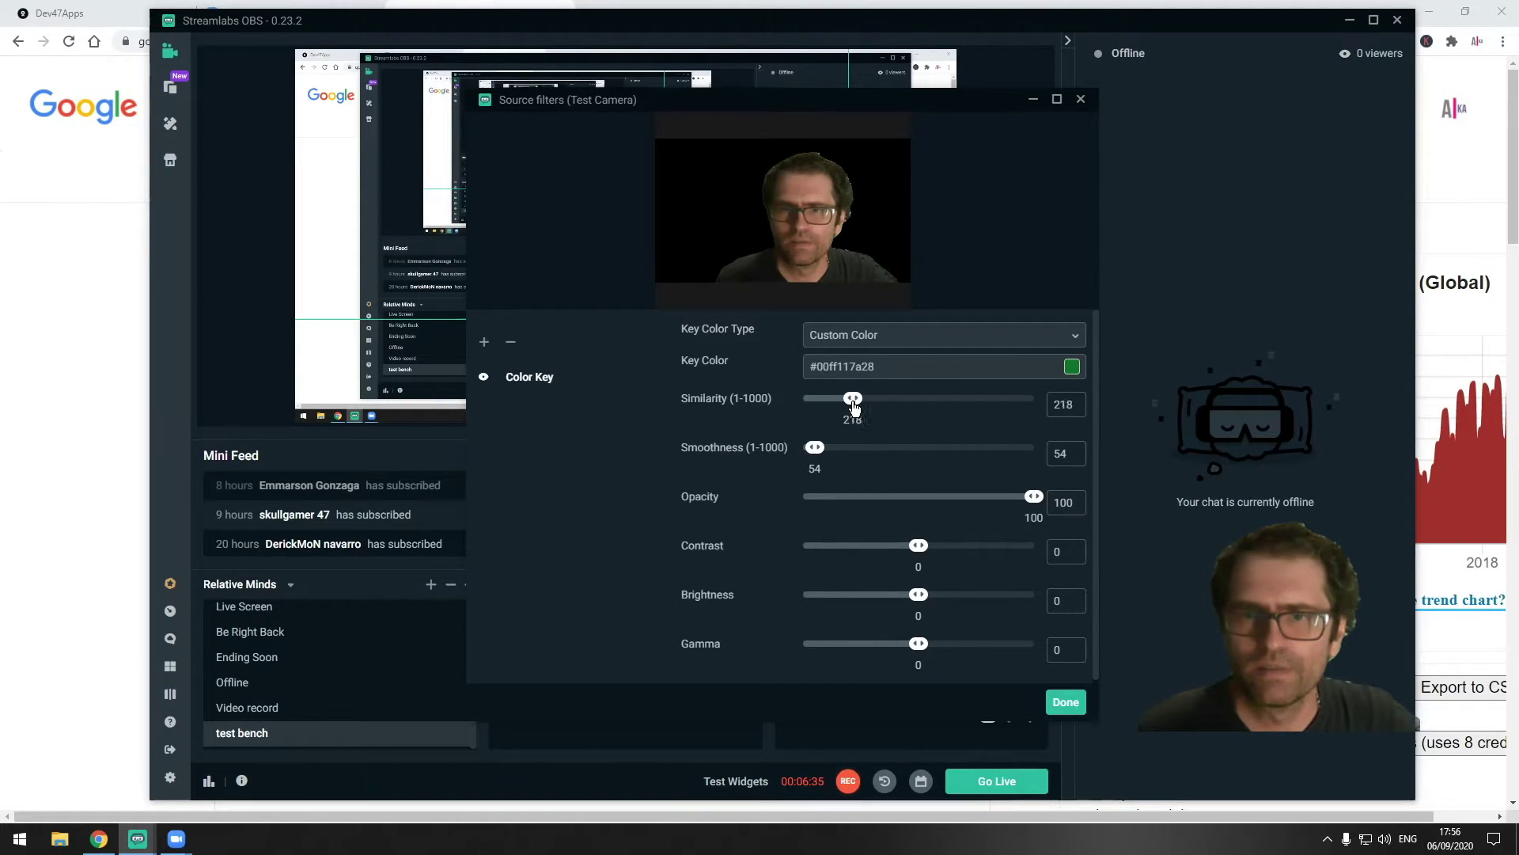
pyautogui.moveTo(816, 400); pyautogui.dragTo(849, 399)
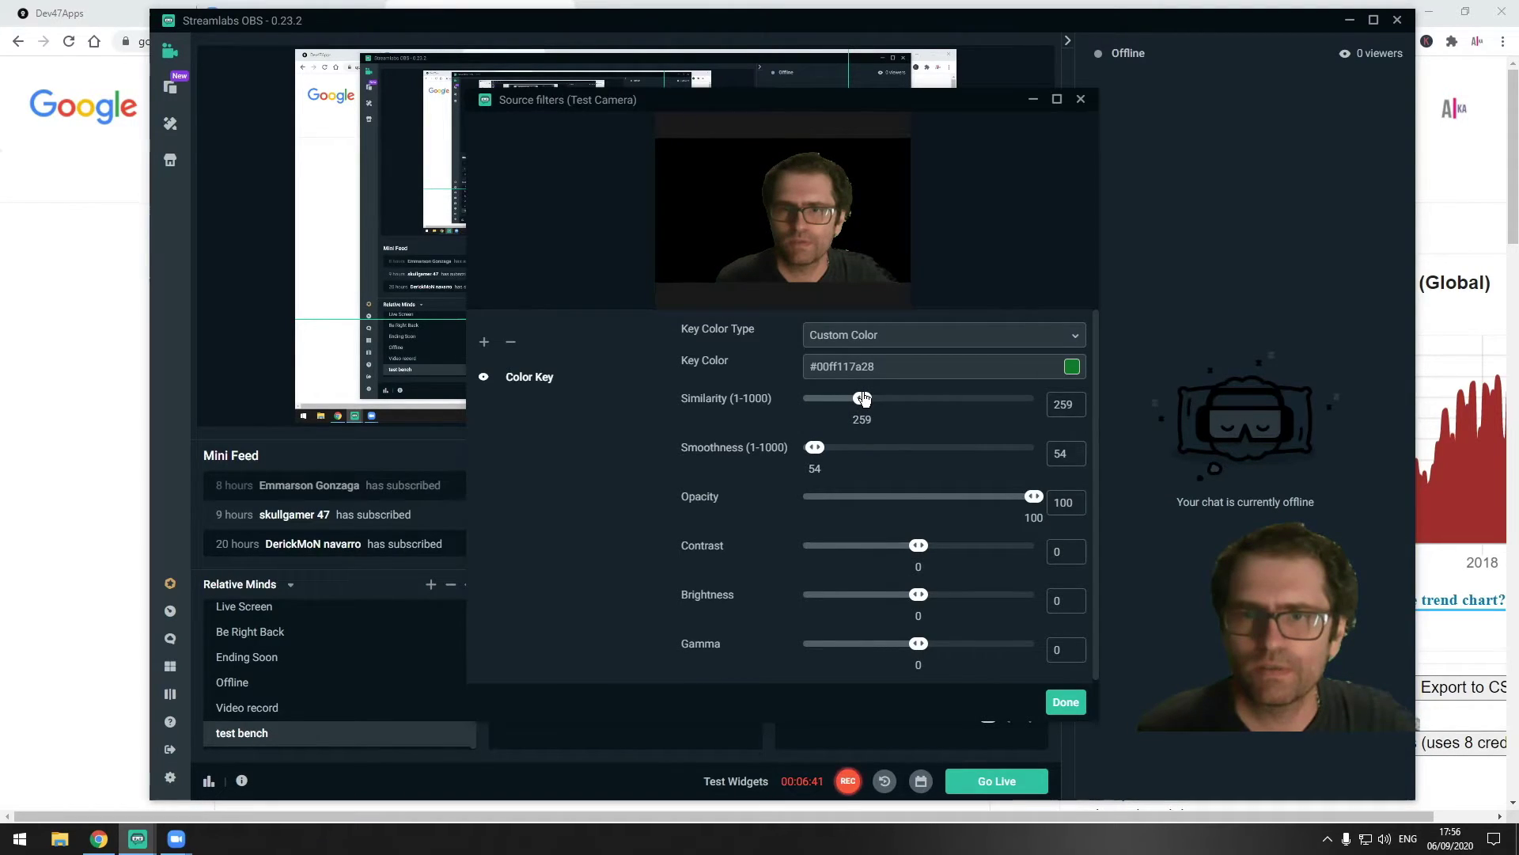
pyautogui.moveTo(848, 399); pyautogui.dragTo(846, 399)
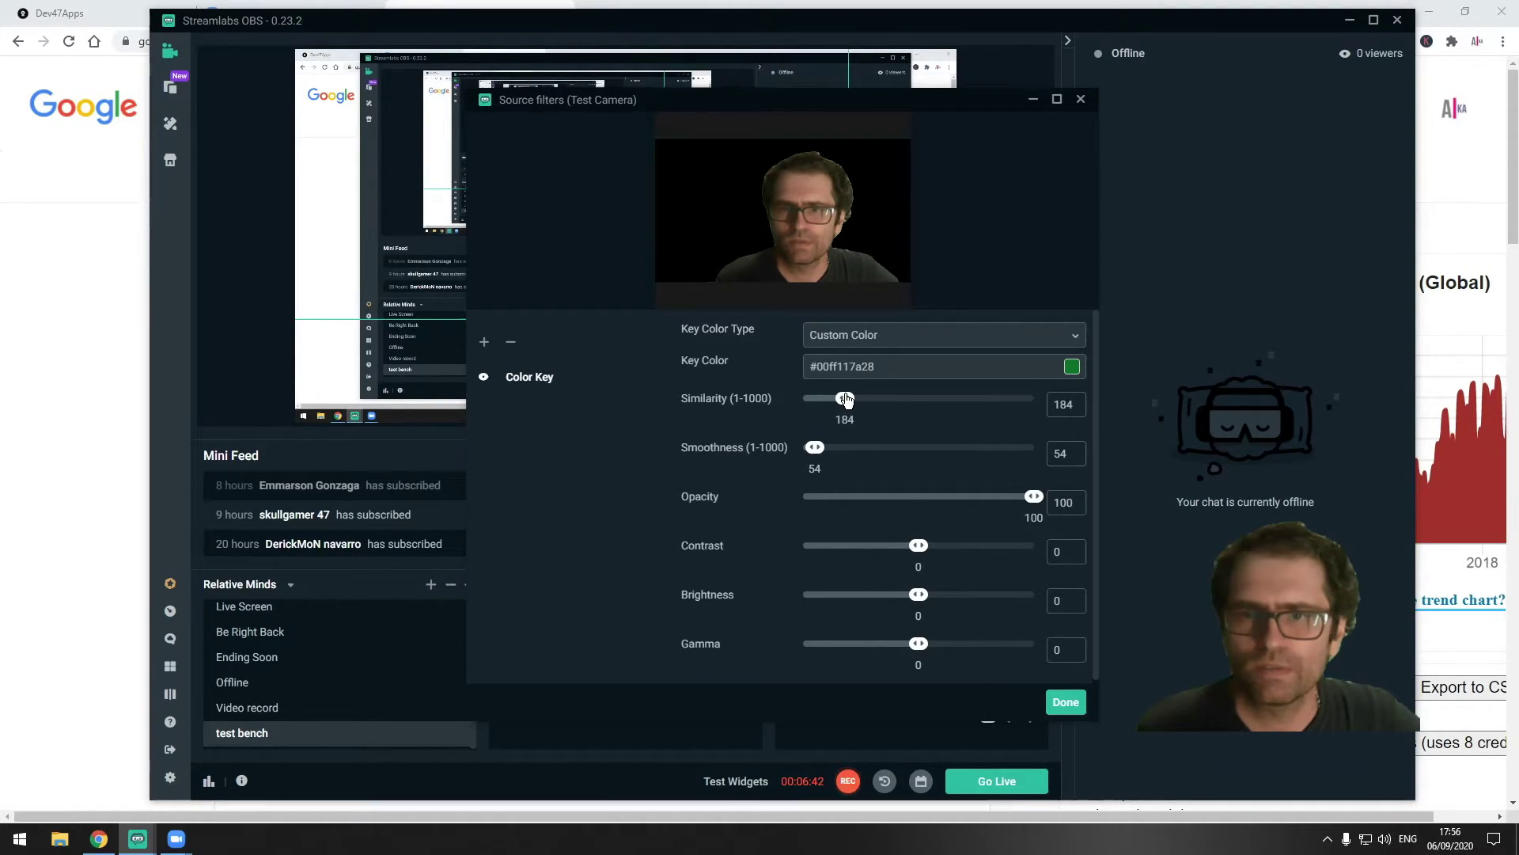
pyautogui.click(1064, 703)
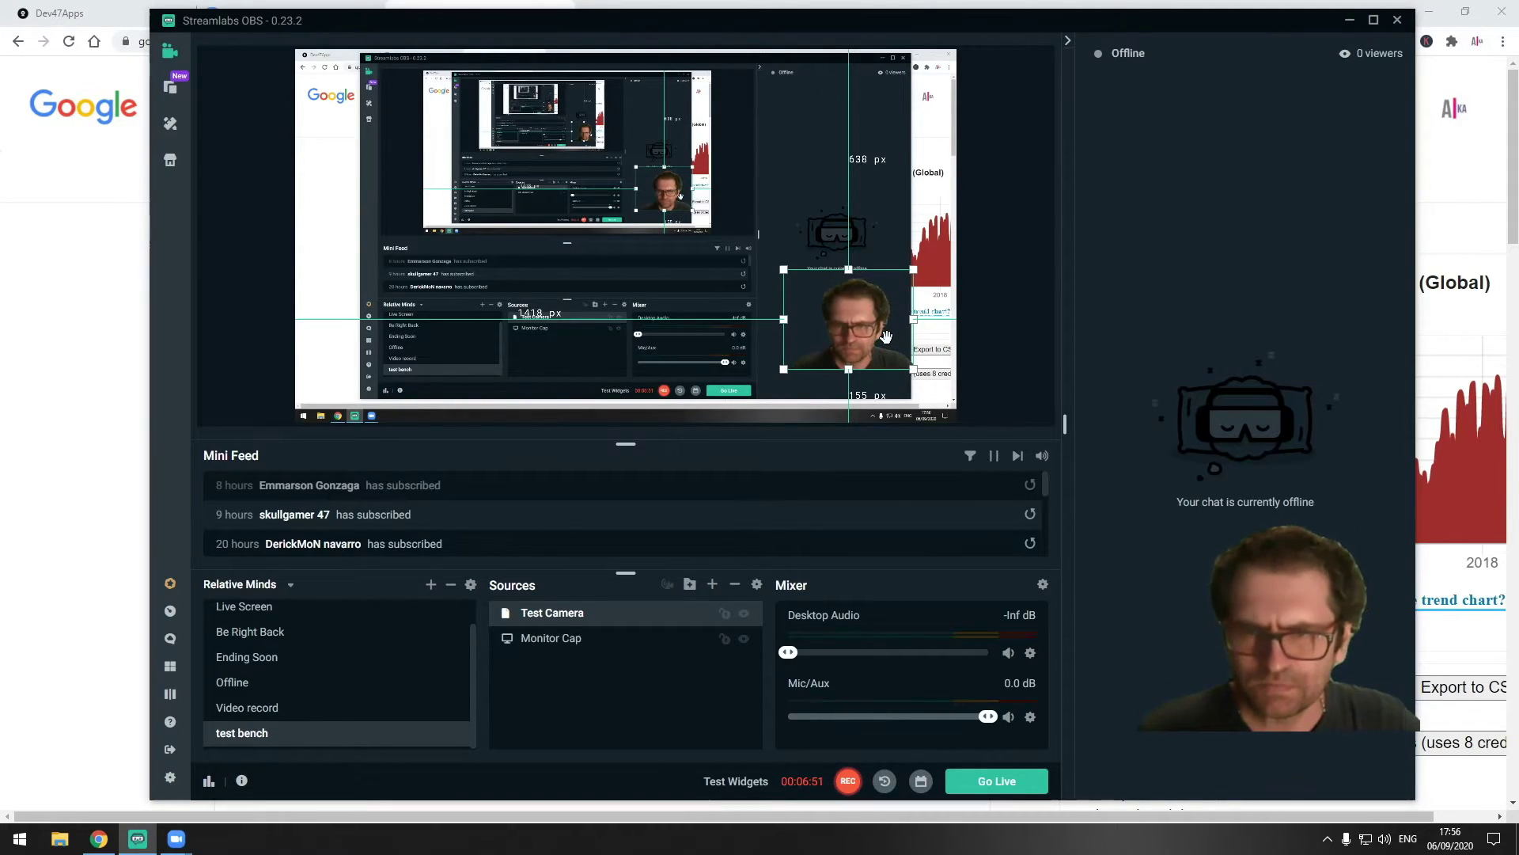
# - Move the keyed Test Camera box to the scene's bottom-right corner
pyautogui.moveTo(878, 330); pyautogui.dragTo(913, 360)
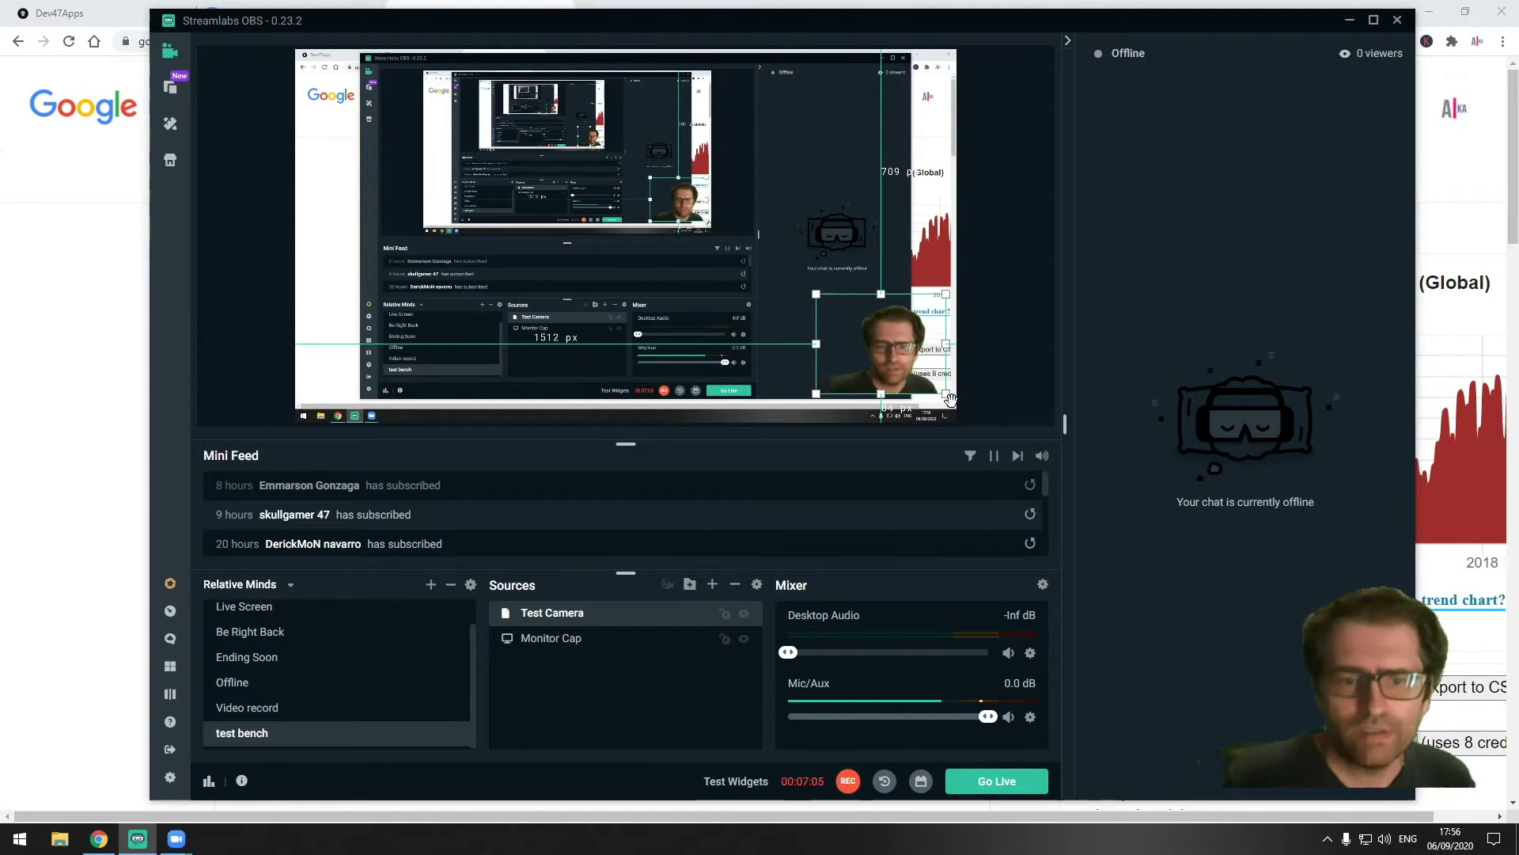
pyautogui.moveTo(176, 839)
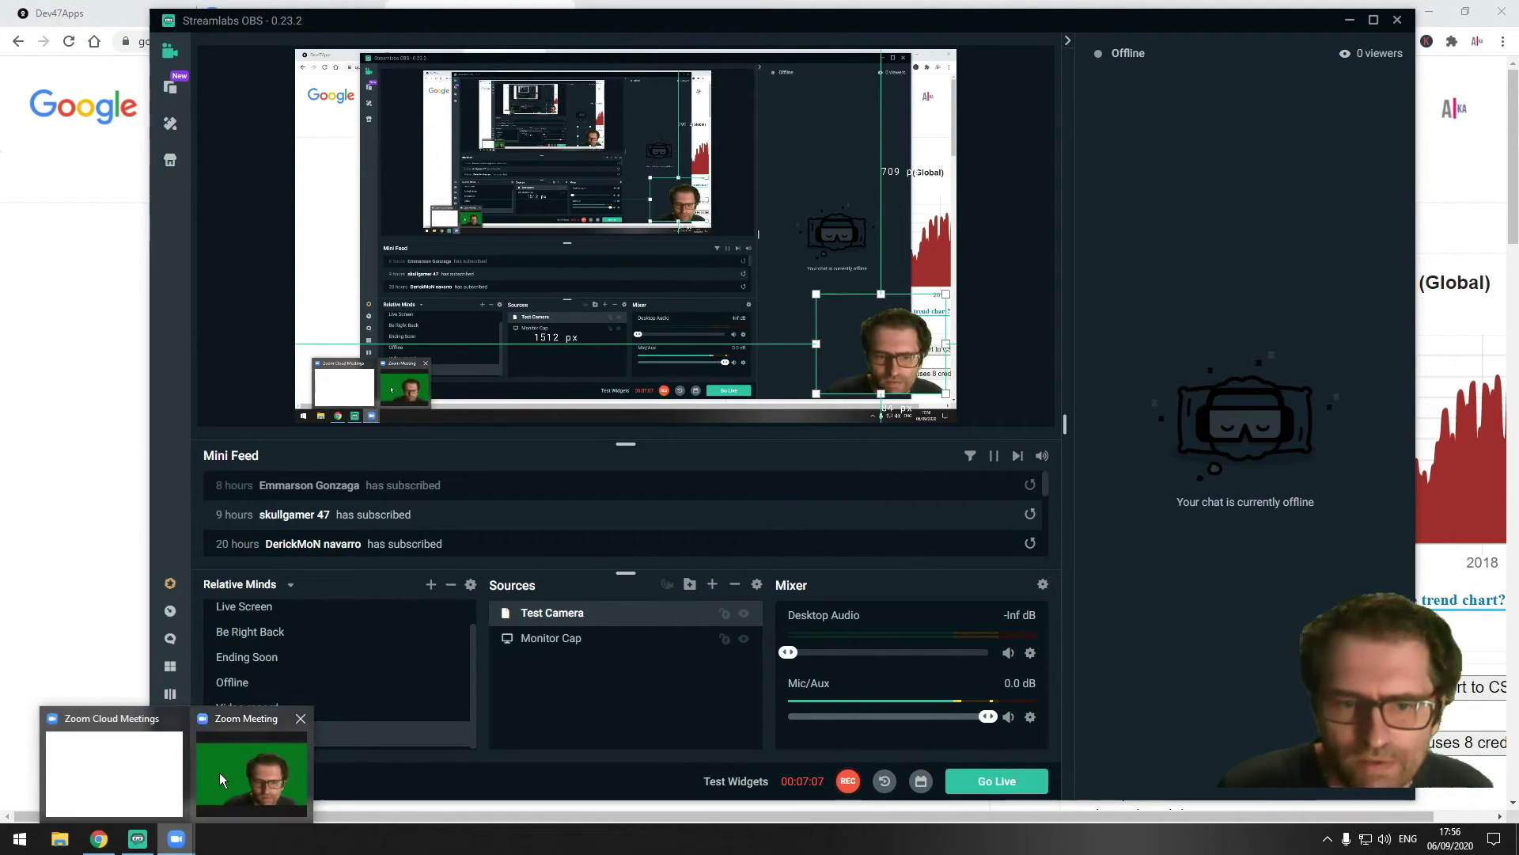
pyautogui.click(220, 772)
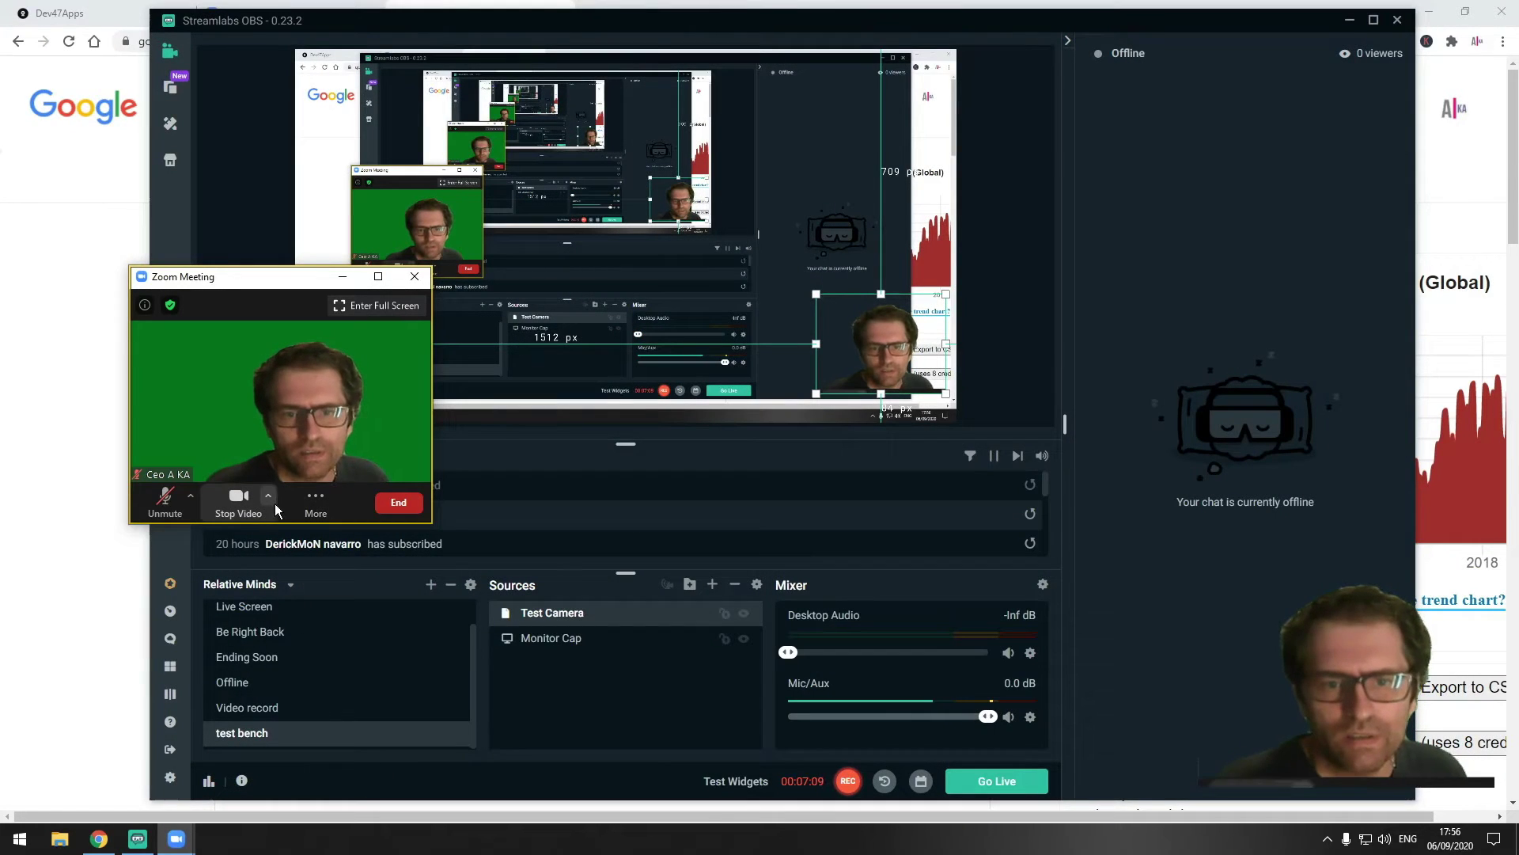
pyautogui.click(269, 497)
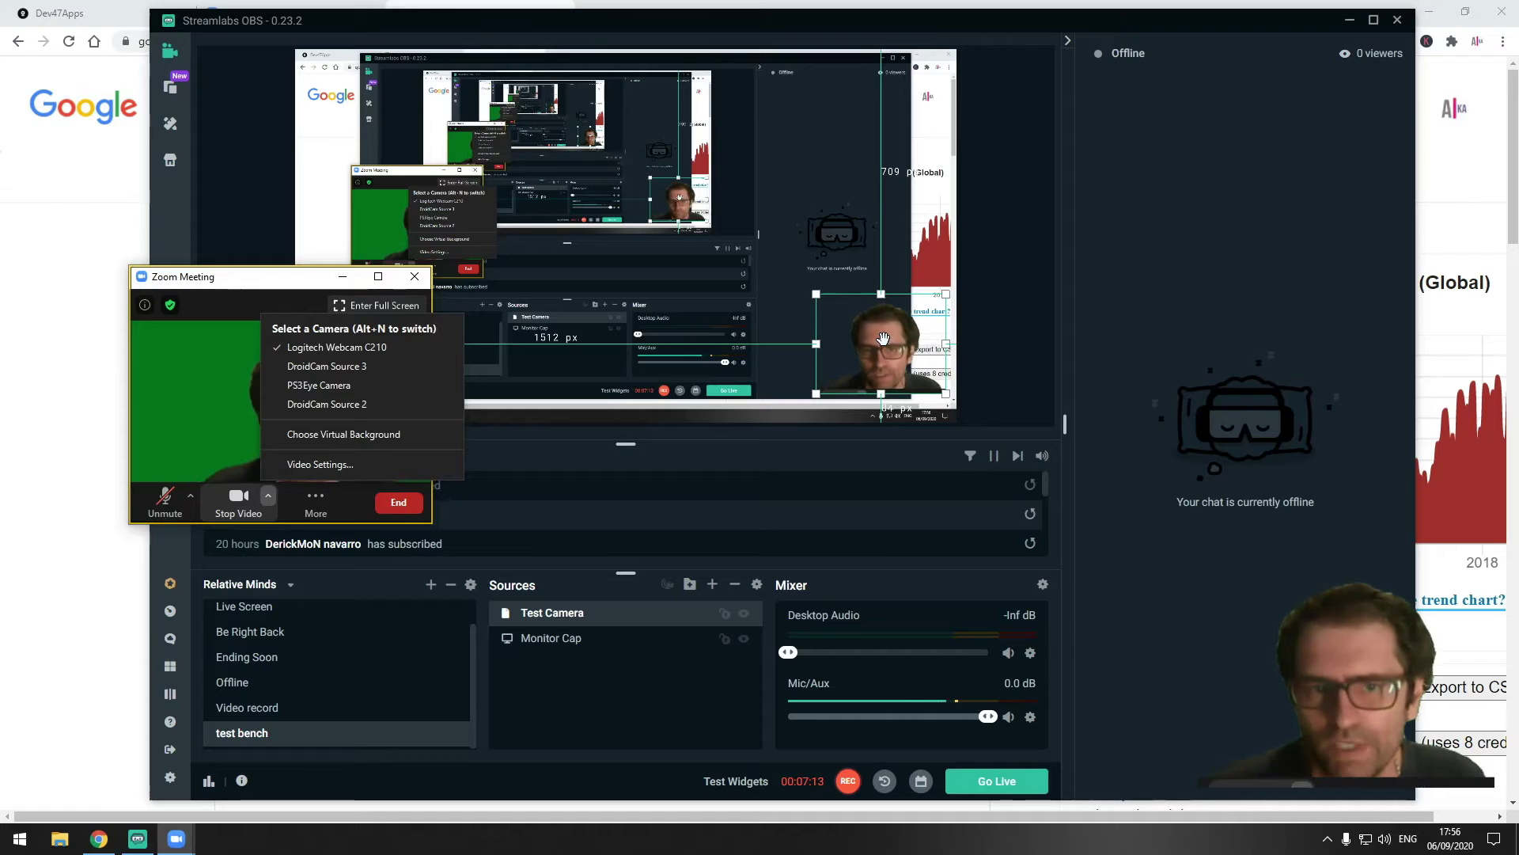
pyautogui.click(263, 278)
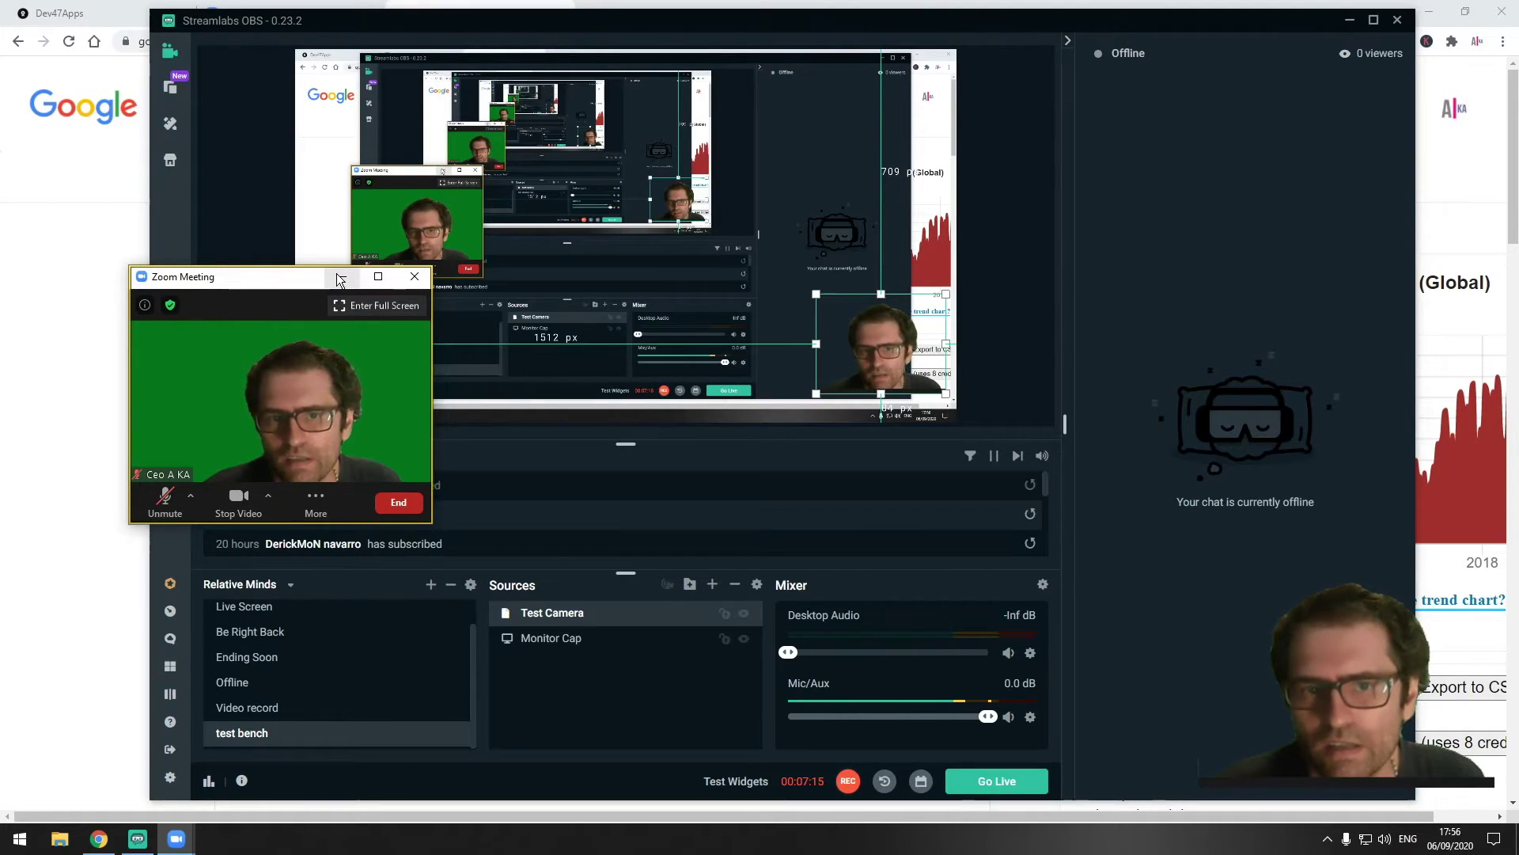
pyautogui.click(342, 276)
pyautogui.moveTo(1470, 161)
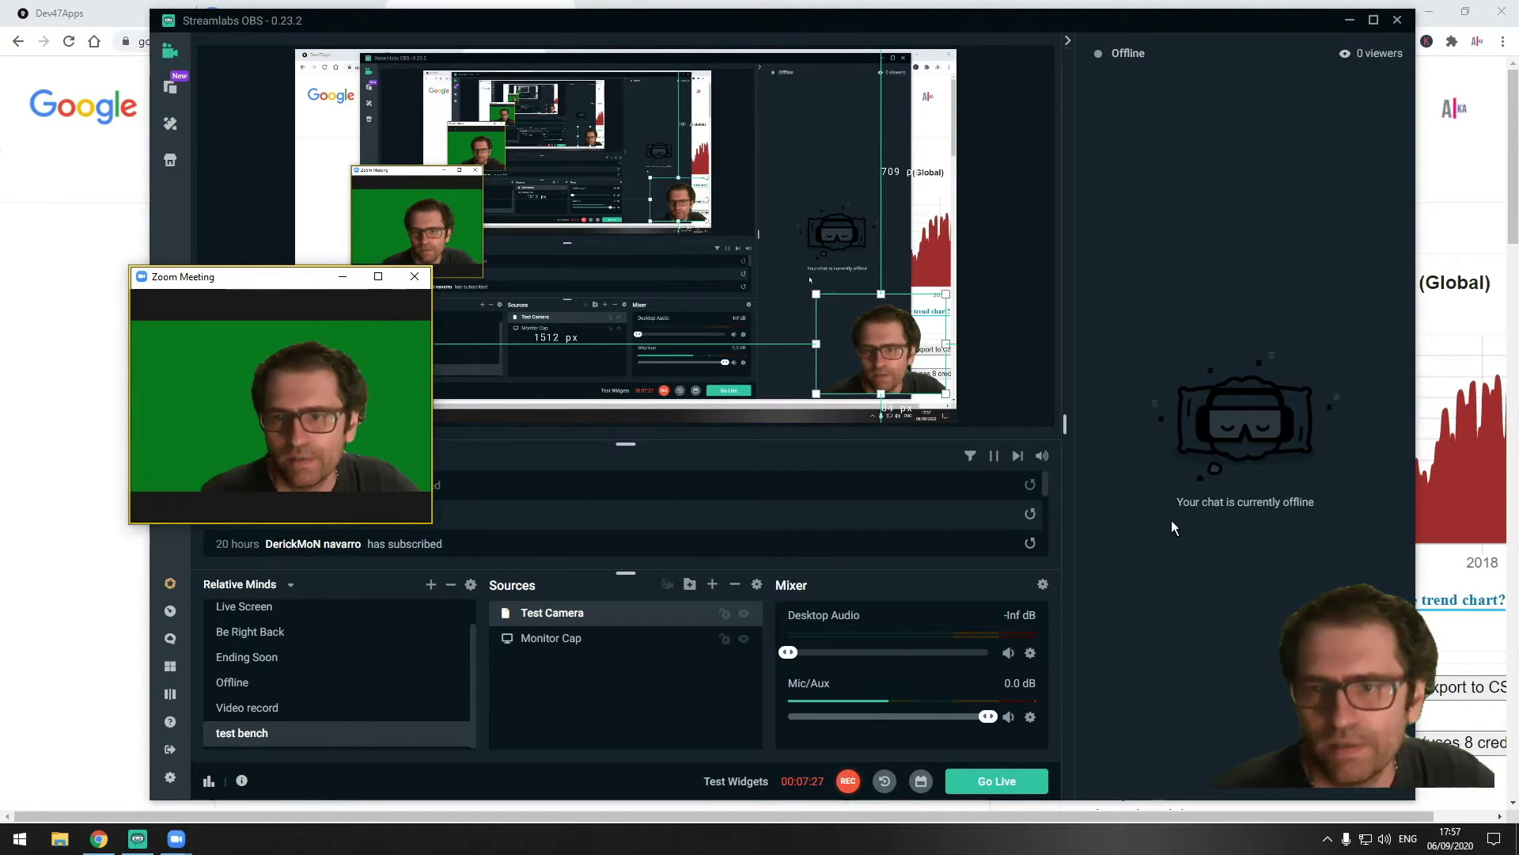
pyautogui.click(1068, 478)
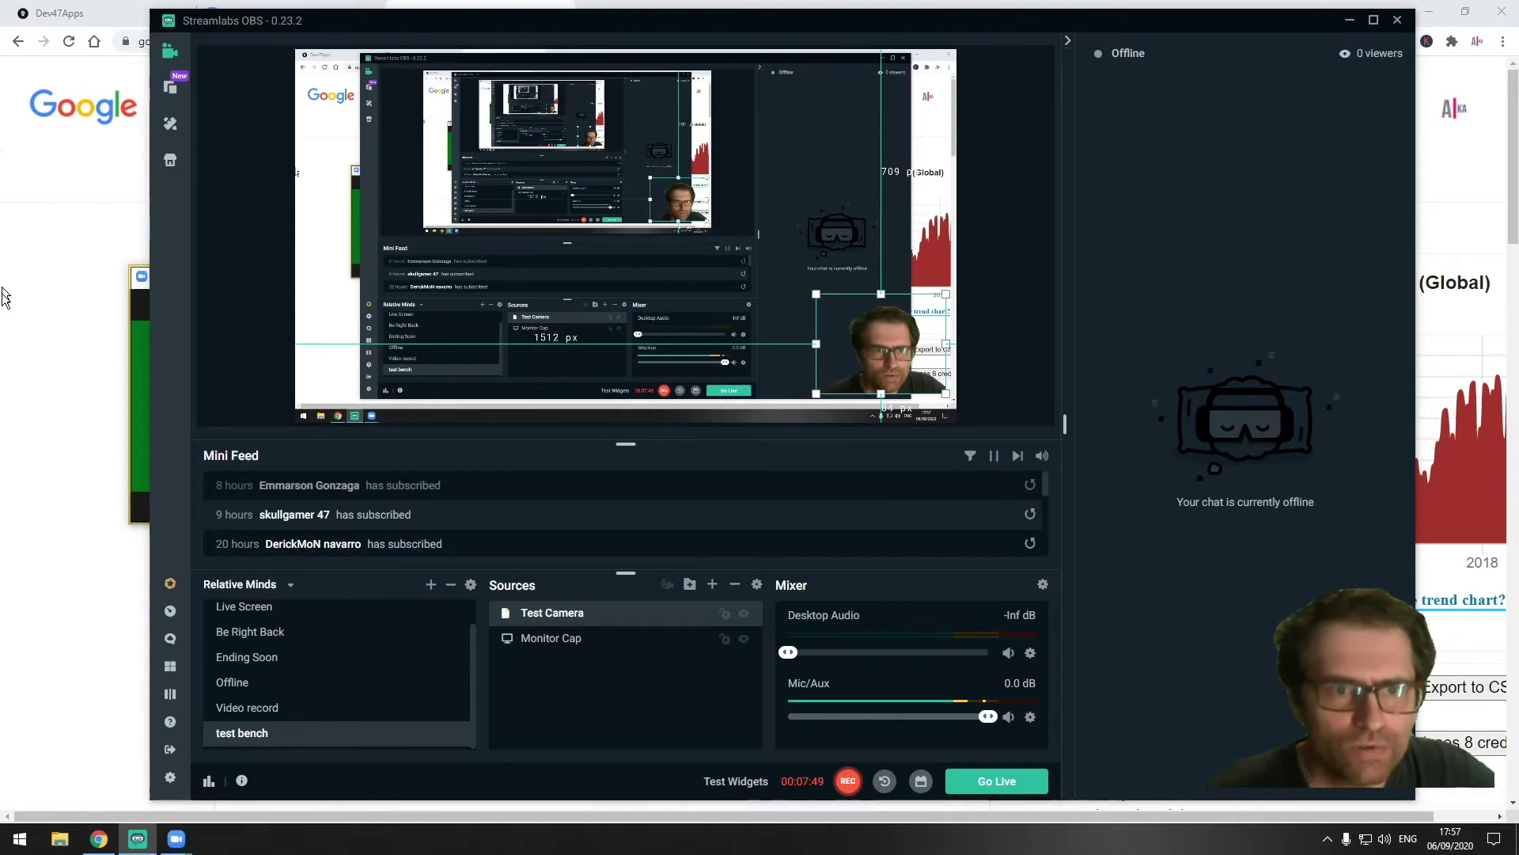
# - Bring Chrome forward on the Dev47Apps DroidCam page and select its title text
pyautogui.click(61, 54)
pyautogui.click(68, 10)
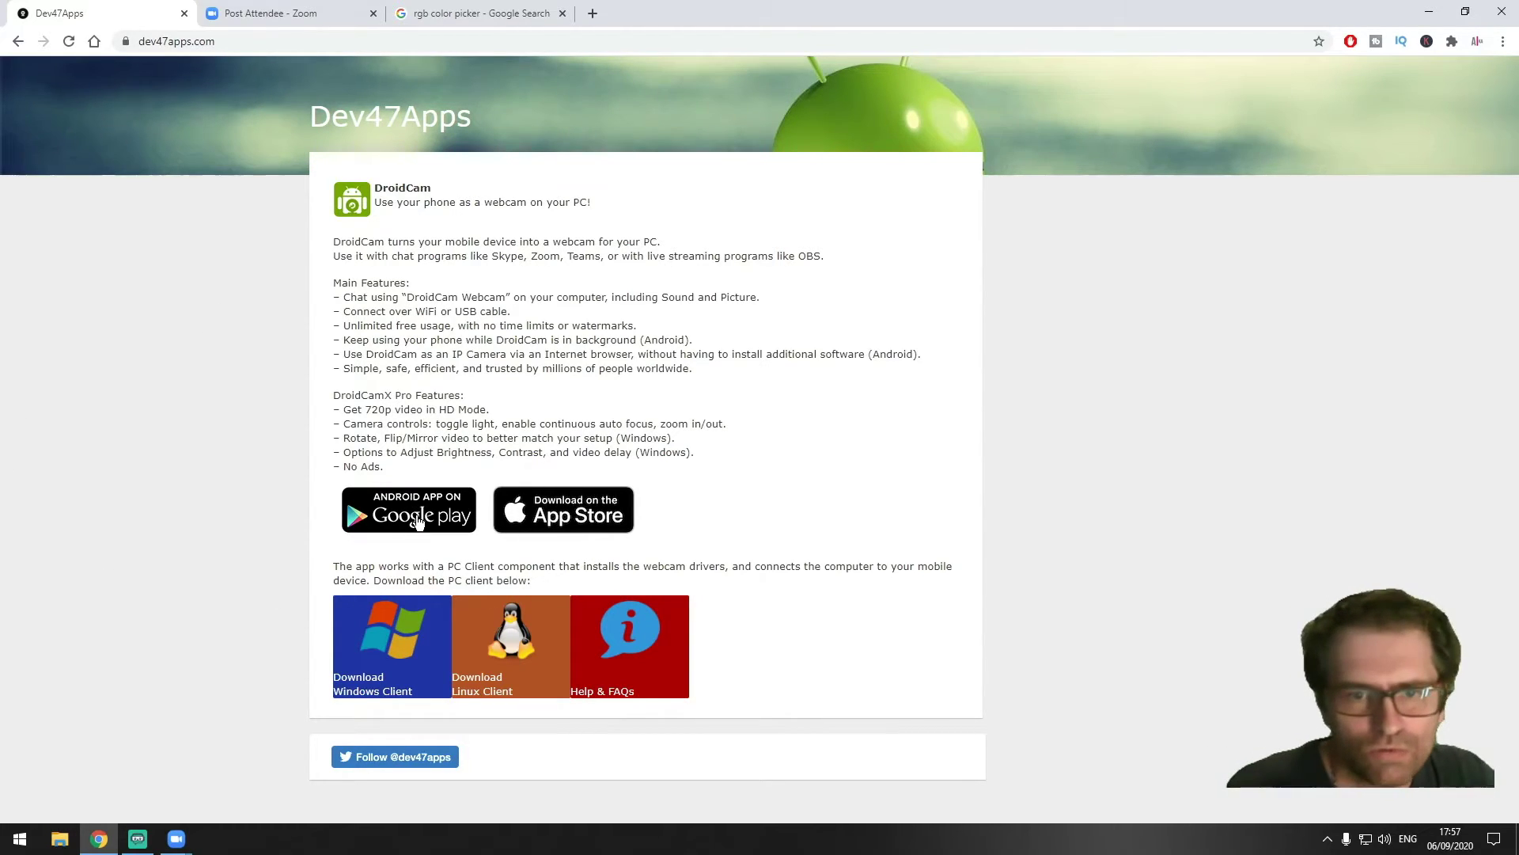
pyautogui.moveTo(376, 187); pyautogui.dragTo(453, 189)
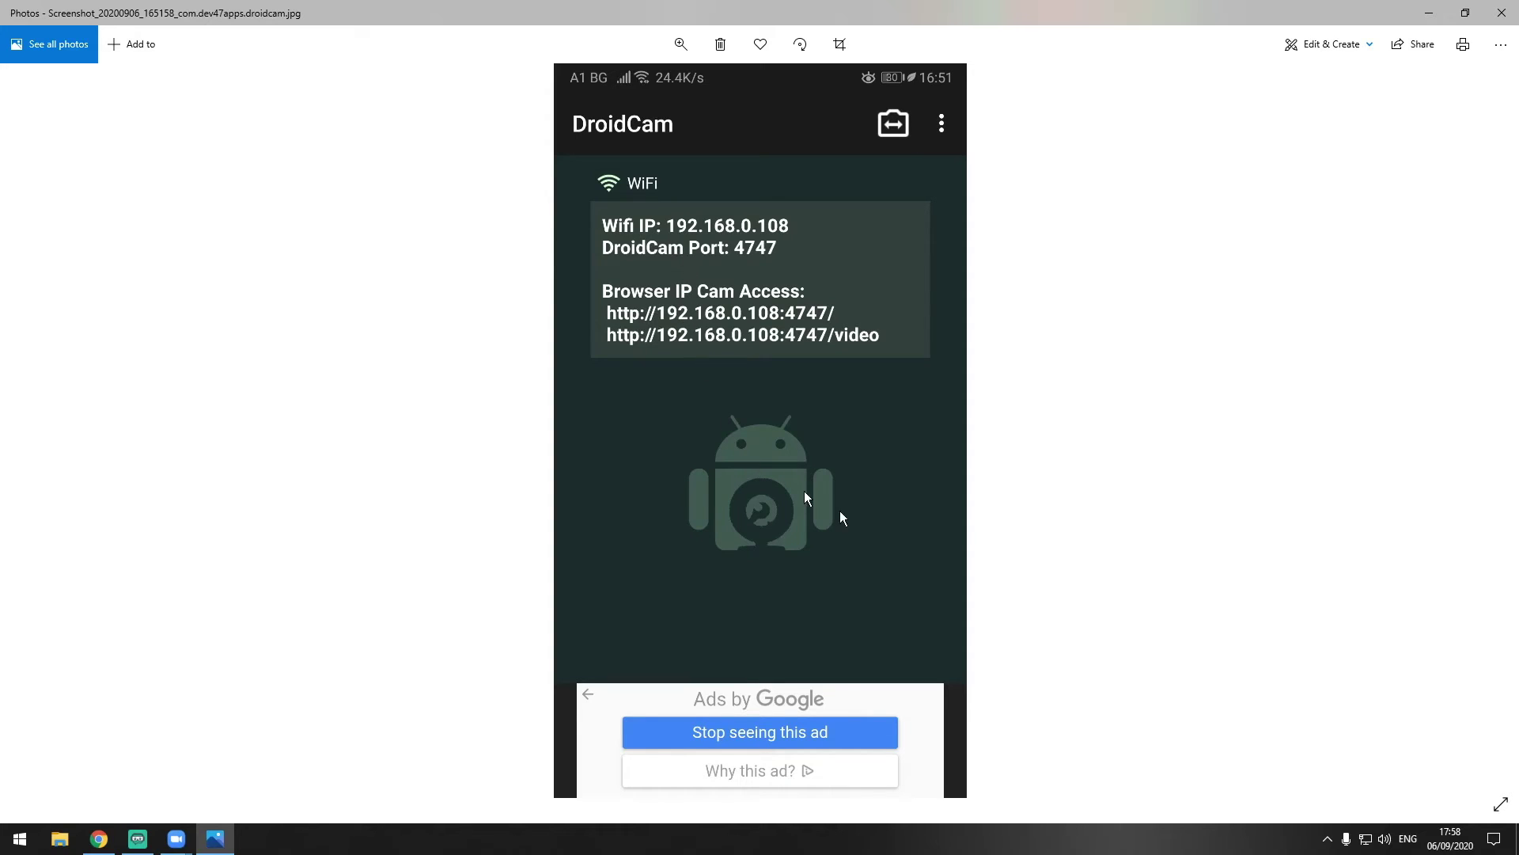
# - Launch DroidCam Client and set Wi-Fi device IP 192.168.0.108, port 4747, checking the phone screenshot
pyautogui.hotkey('alt', 'F4')
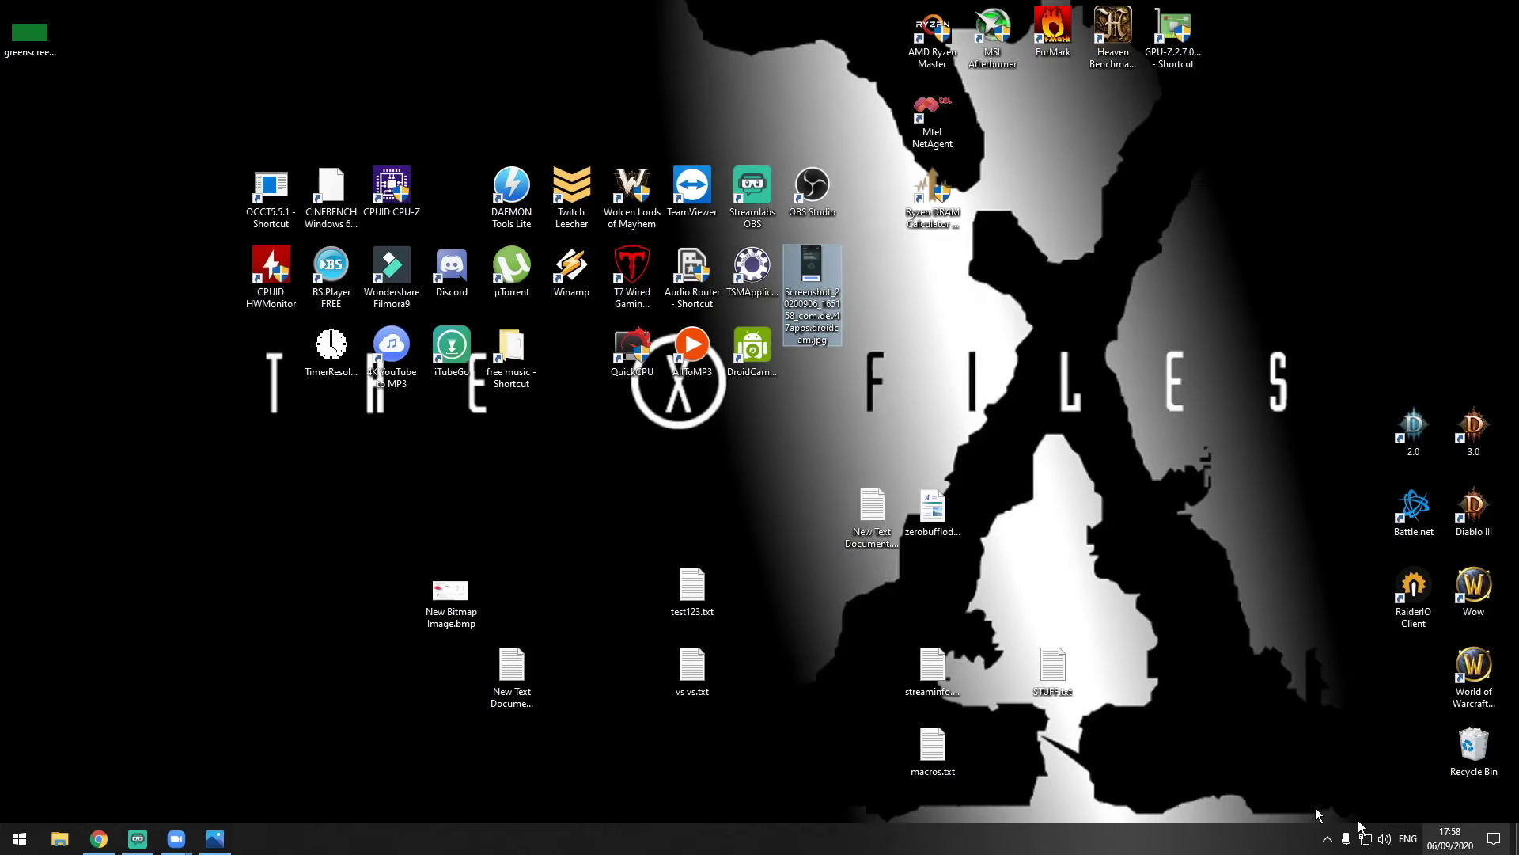
pyautogui.doubleClick(771, 358)
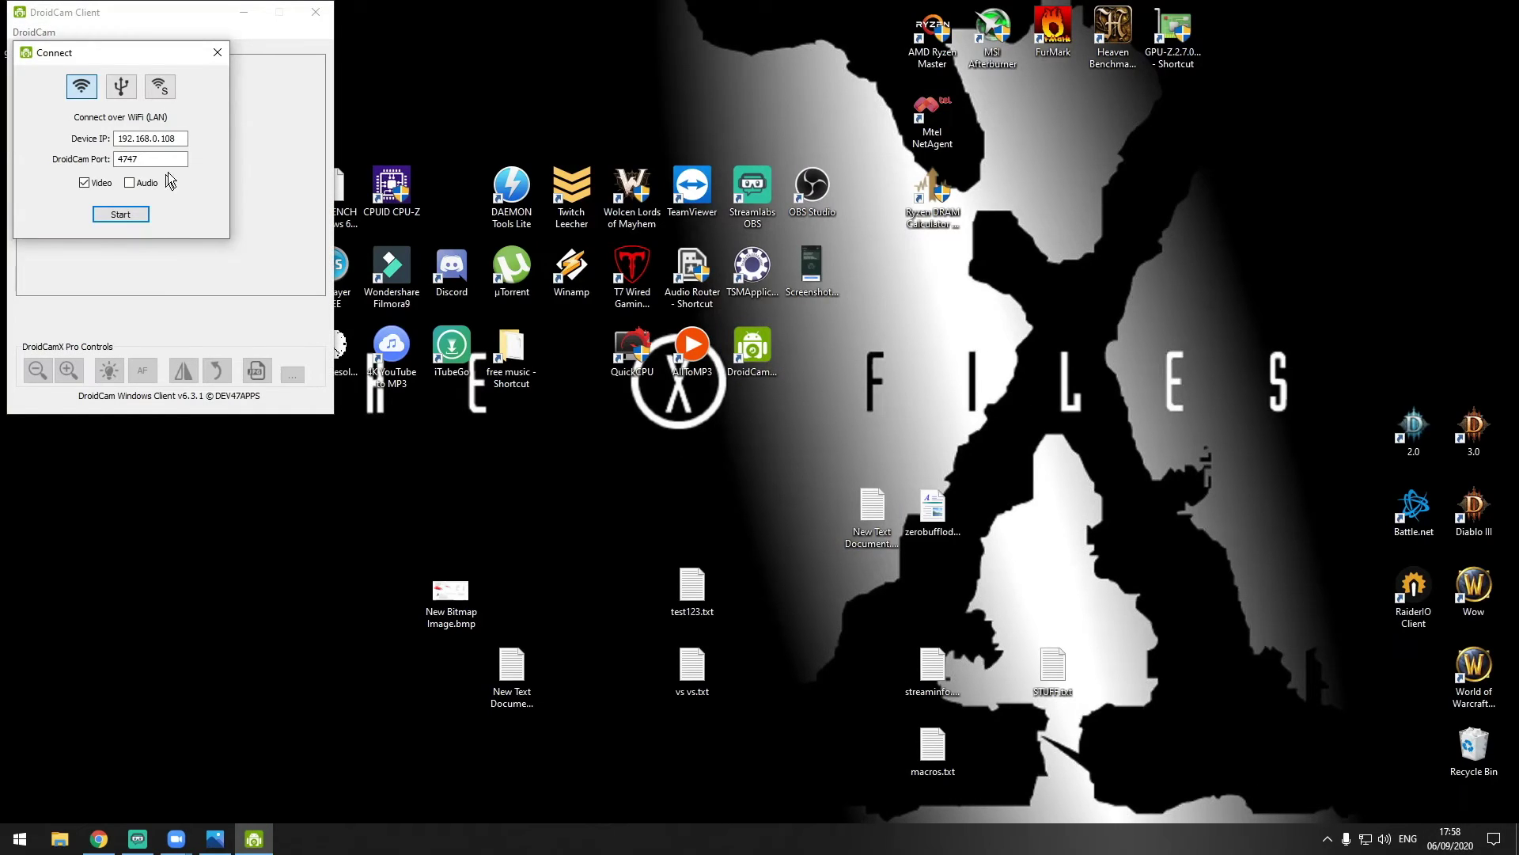
pyautogui.moveTo(77, 48); pyautogui.dragTo(116, 100)
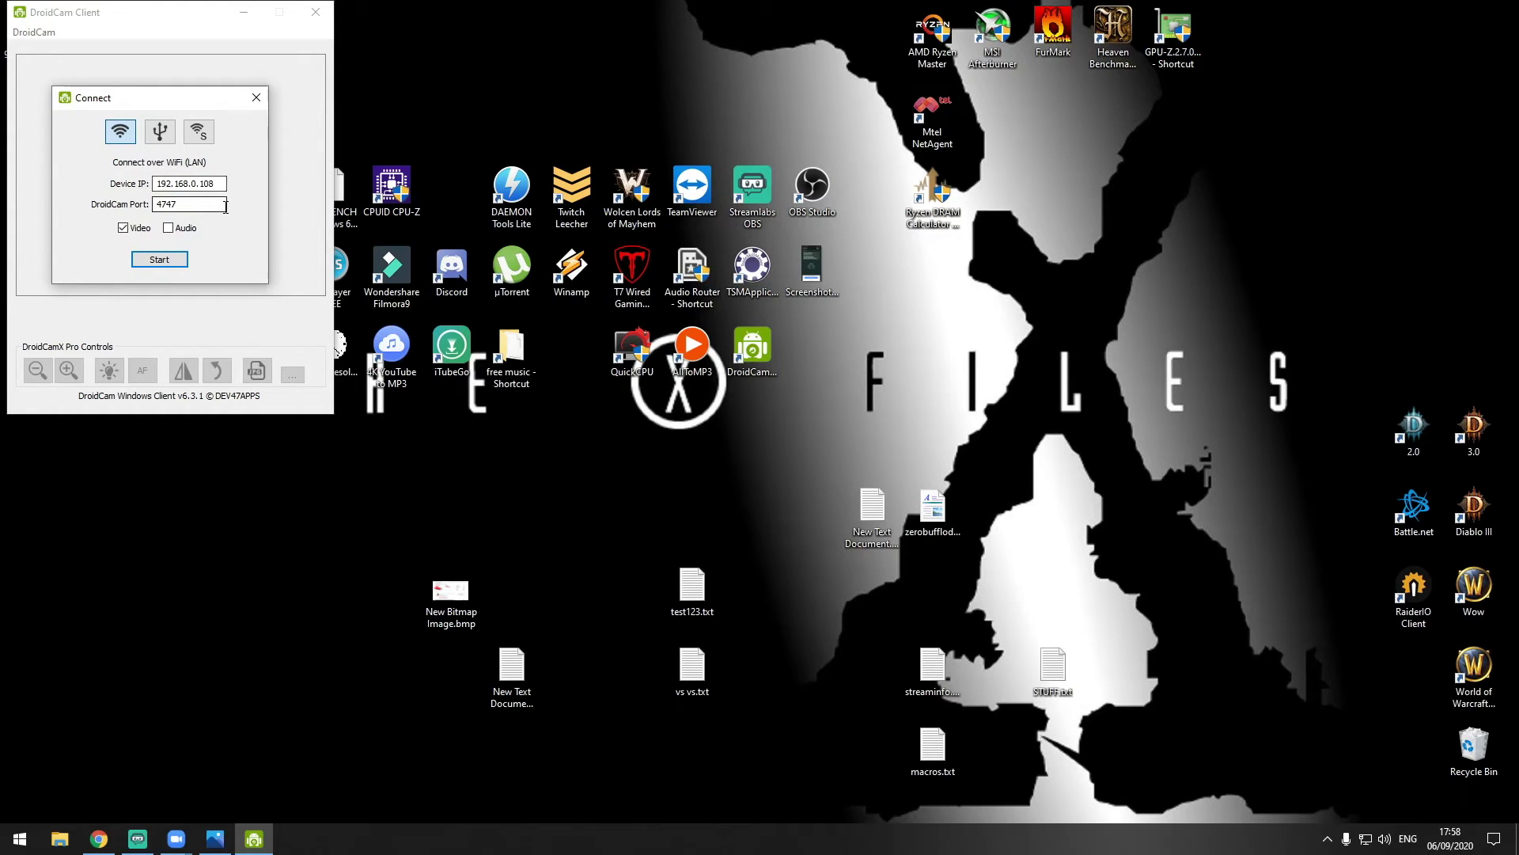
pyautogui.click(214, 838)
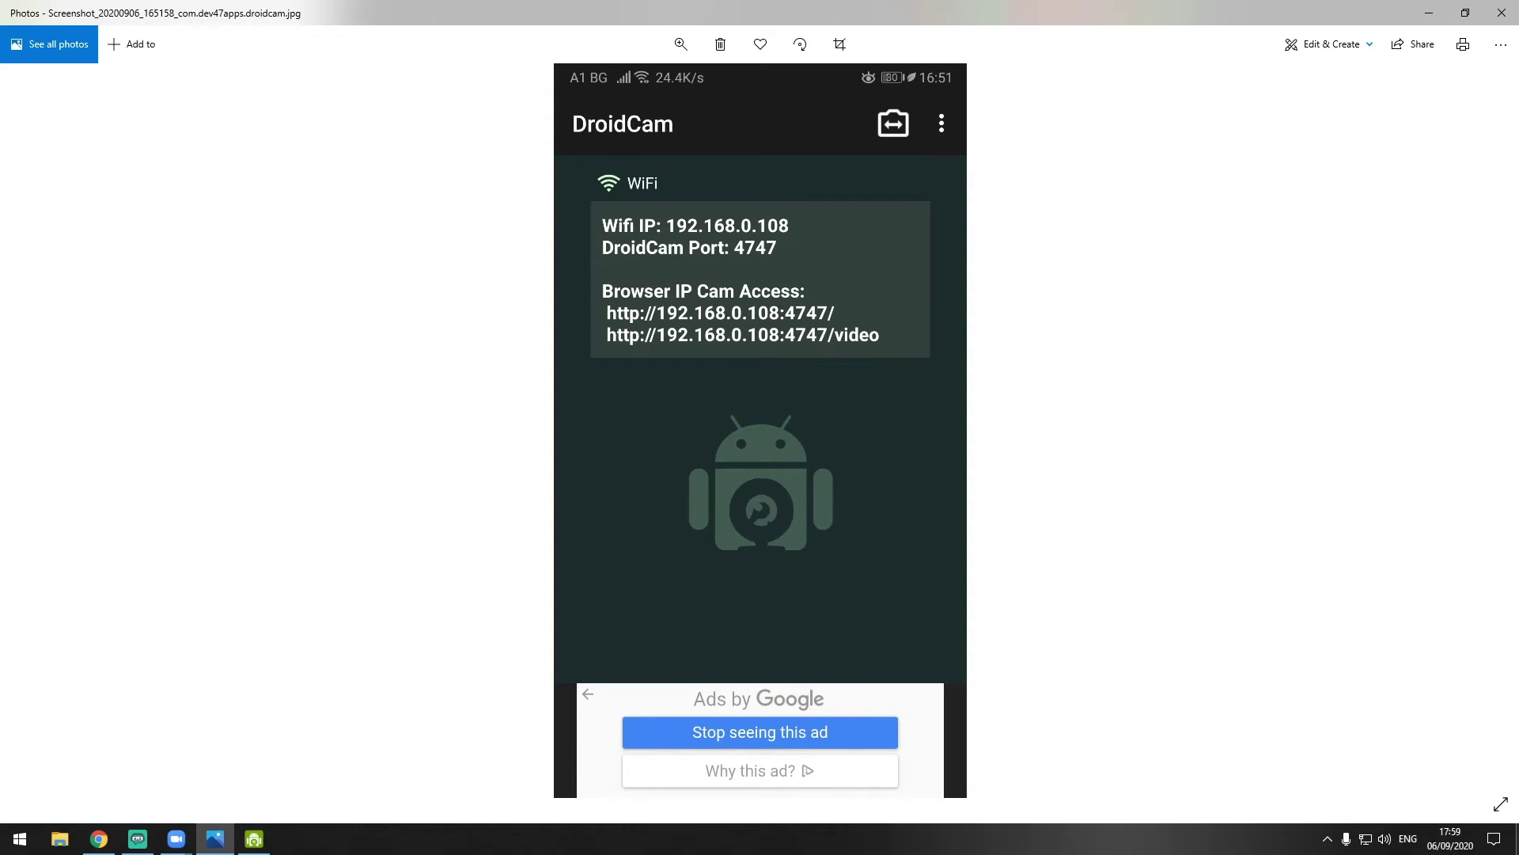
pyautogui.click(1501, 13)
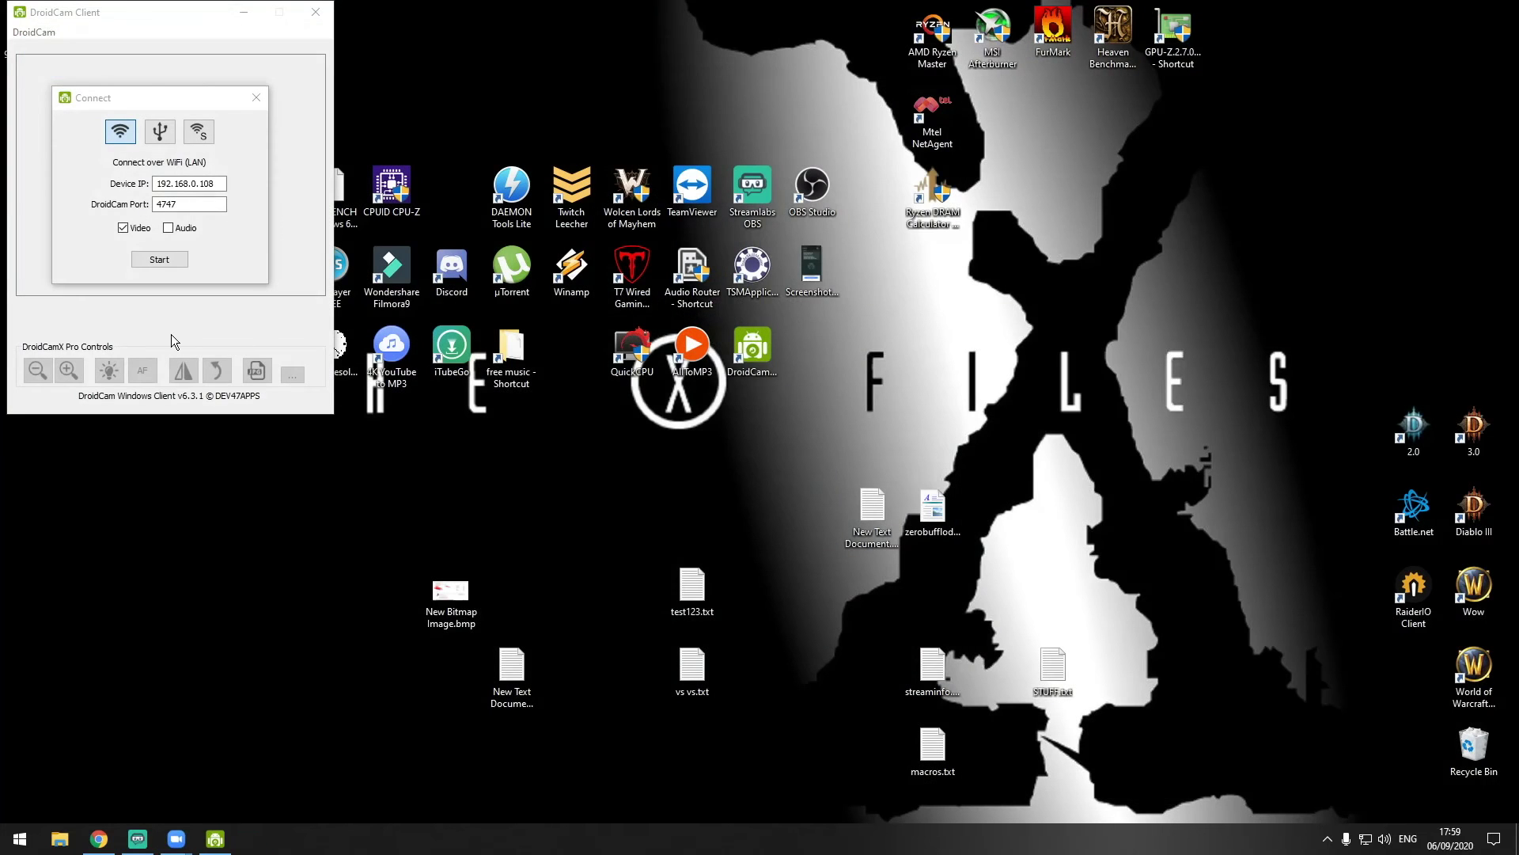
# - Start the DroidCam Wi-Fi connection to the phone camera
pyautogui.click(167, 264)
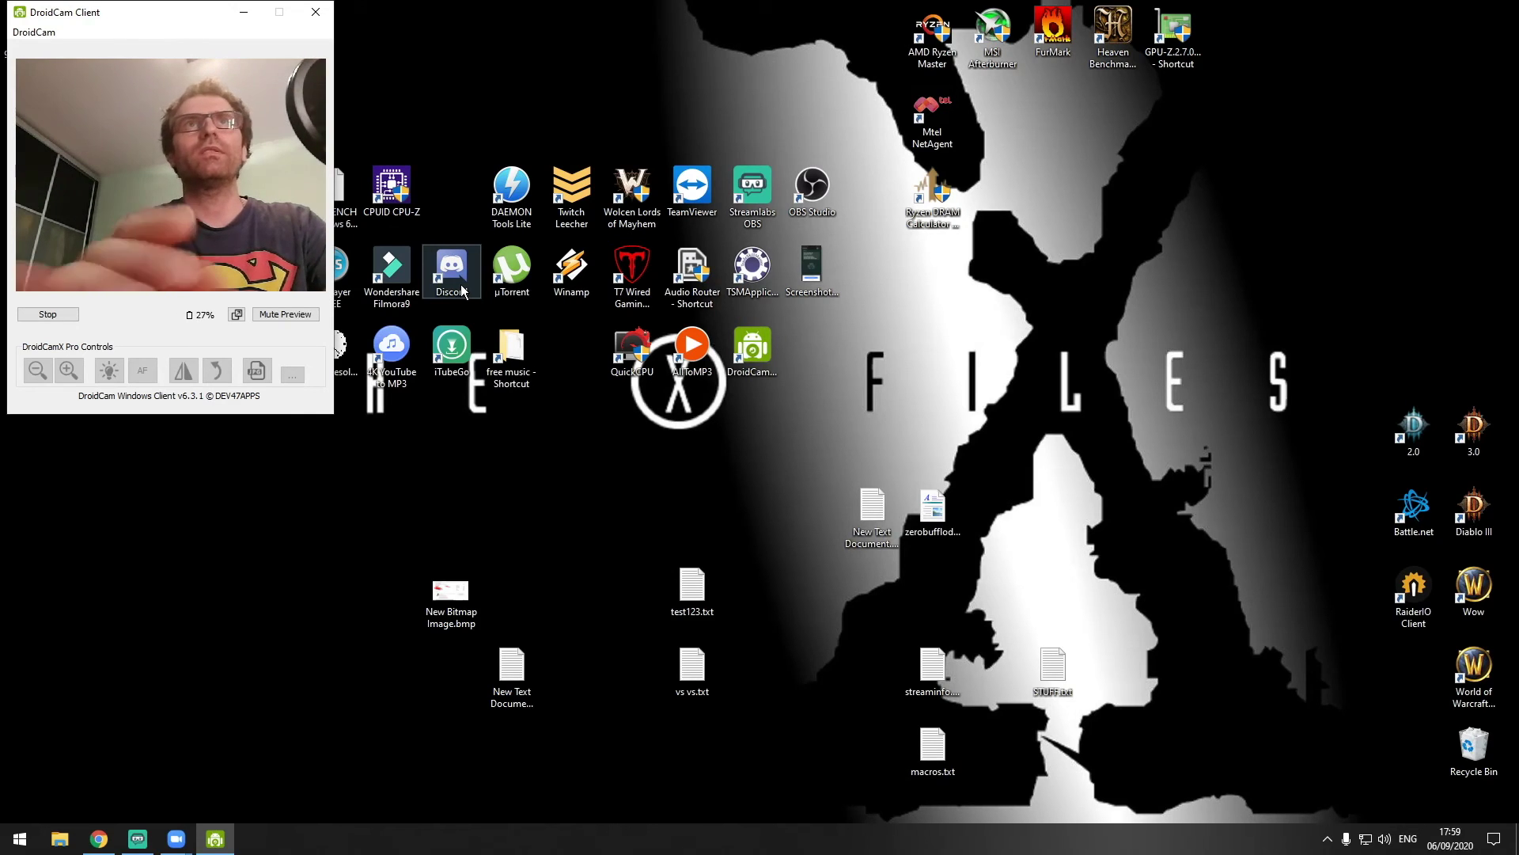
# - Switch the Zoom meeting camera to DroidCam Source 3
pyautogui.moveTo(175, 837)
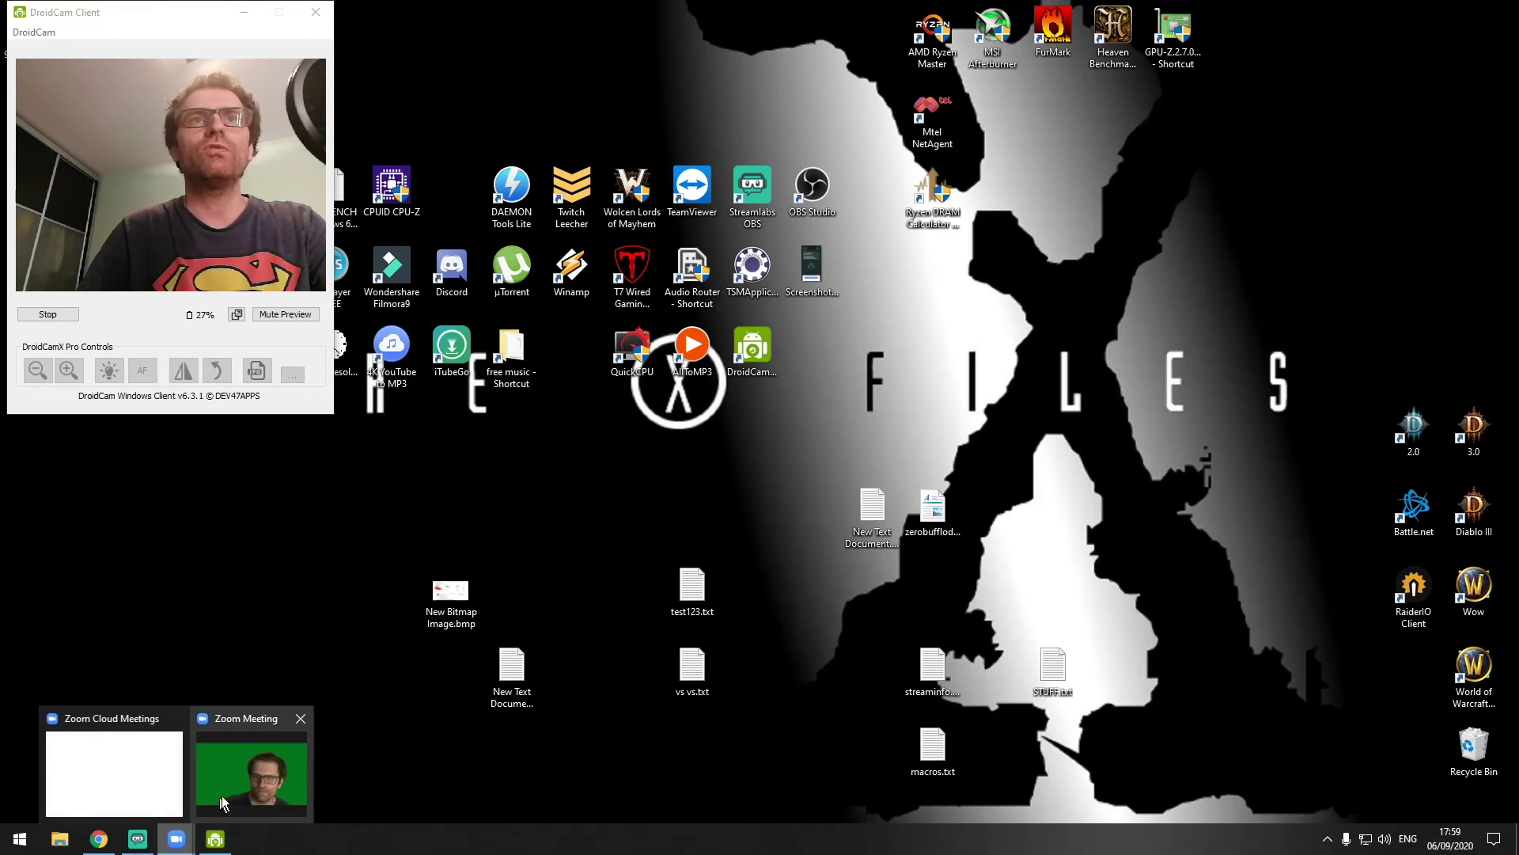
pyautogui.click(222, 799)
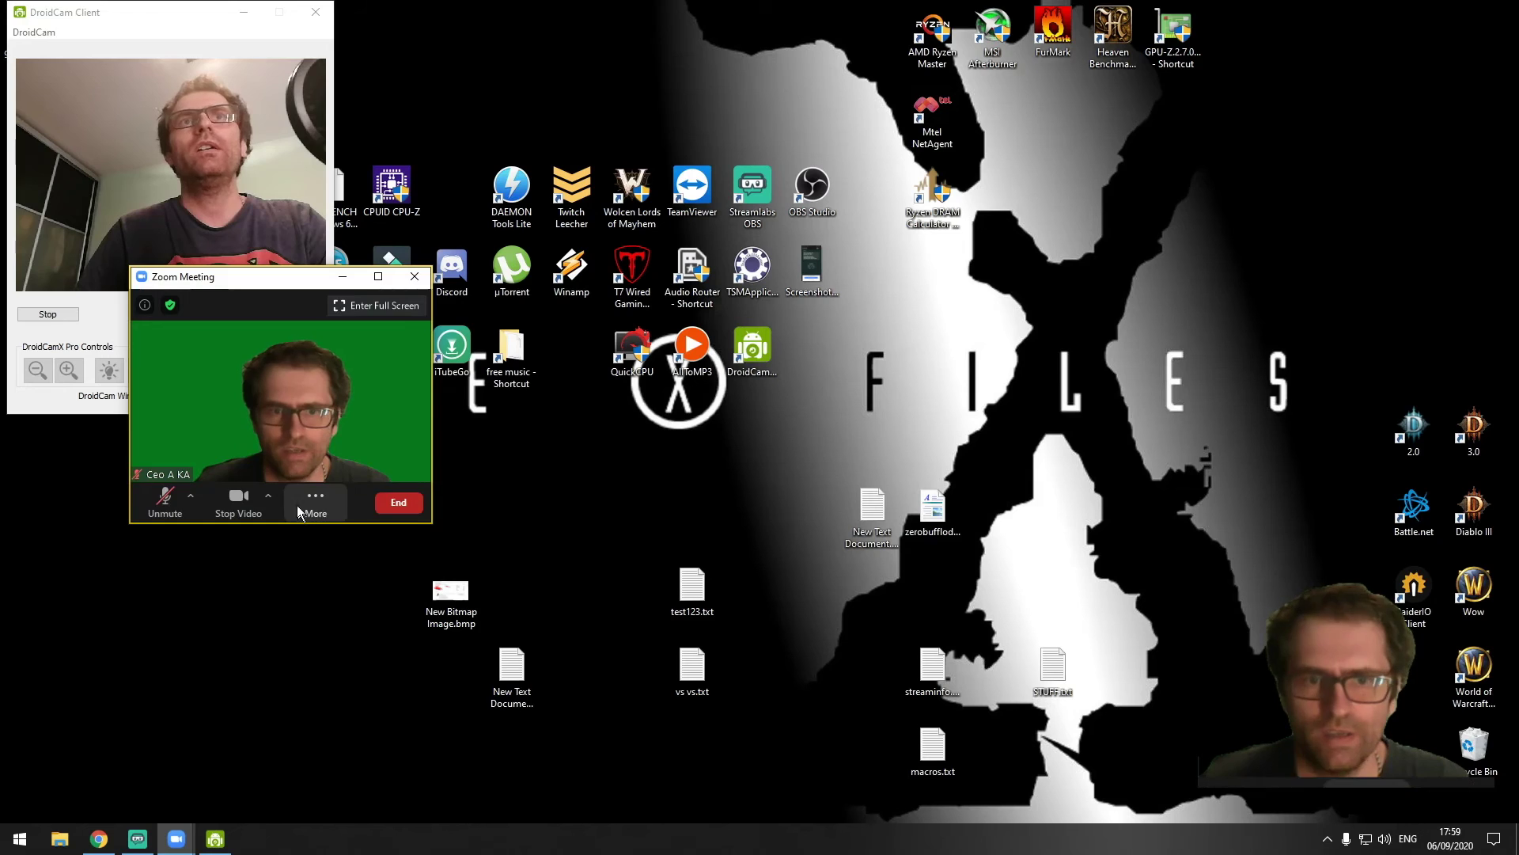
pyautogui.click(270, 496)
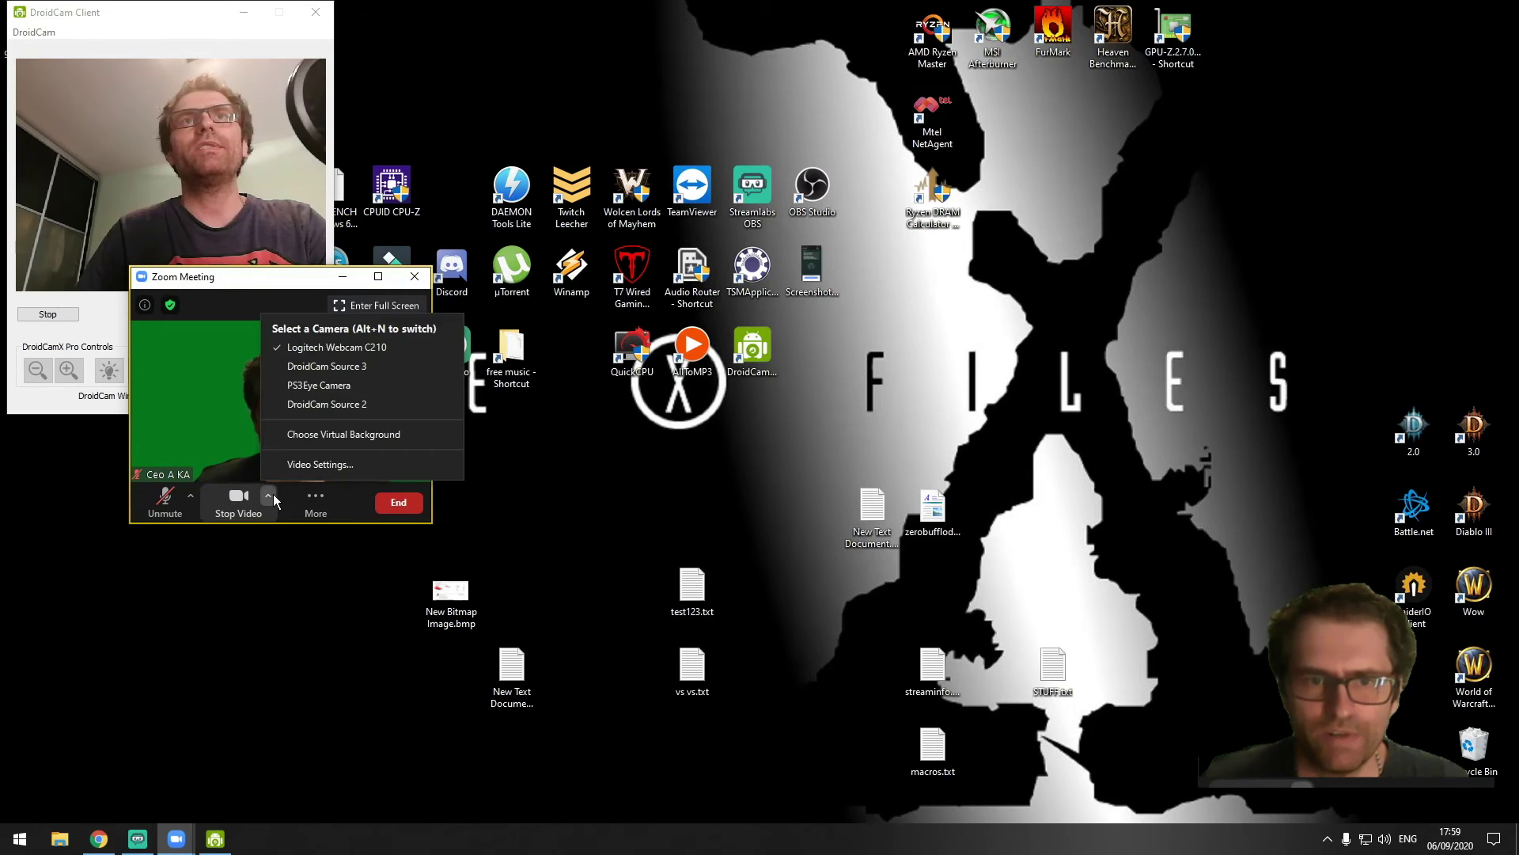
pyautogui.click(309, 368)
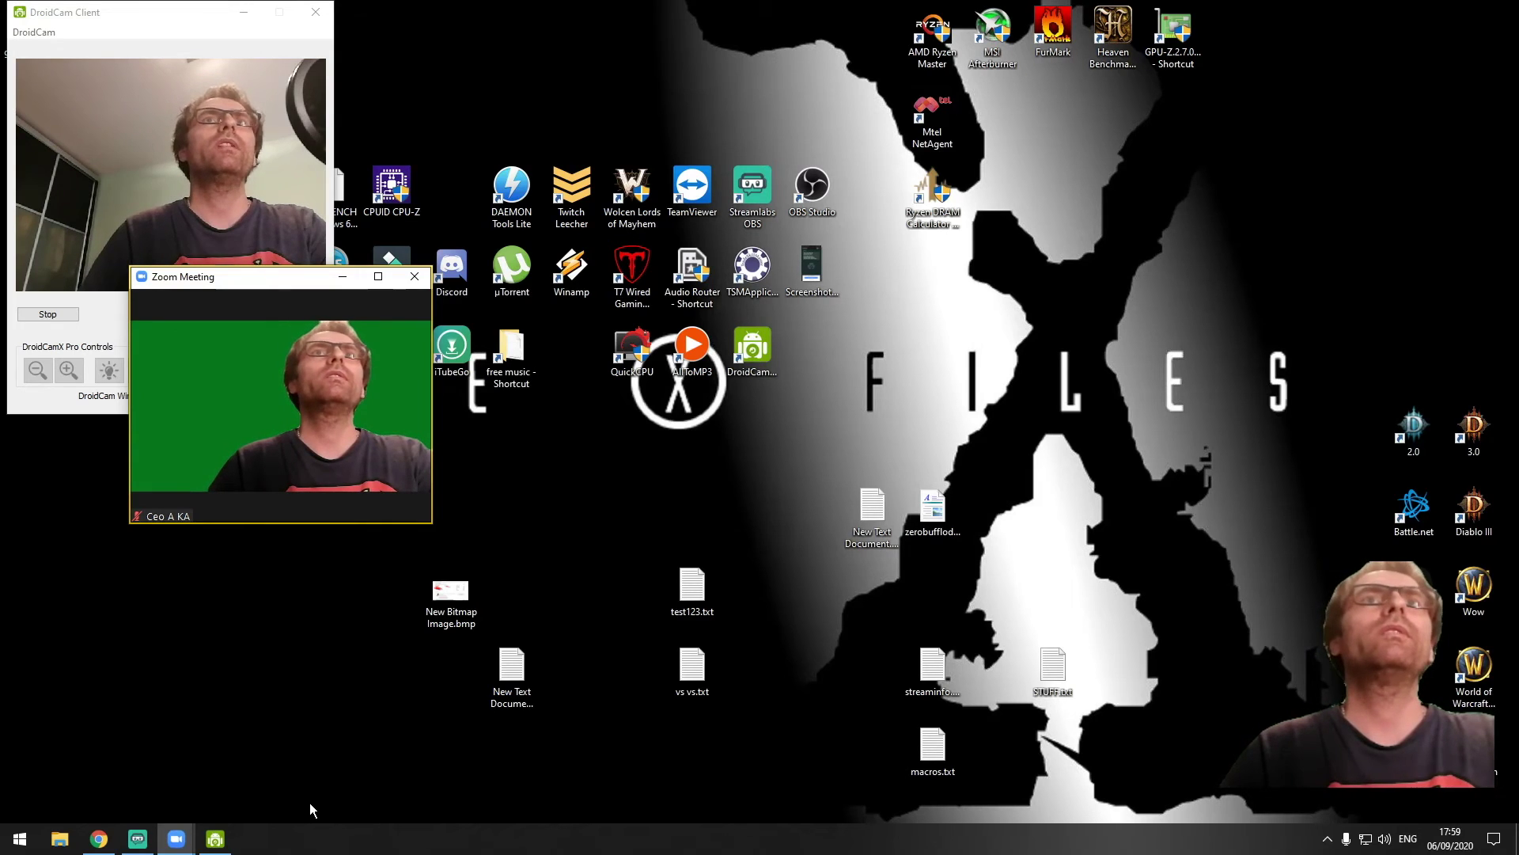
# - Check the phone feed in Streamlabs OBS, then bring DroidCam Client forward
pyautogui.moveTo(310, 431)
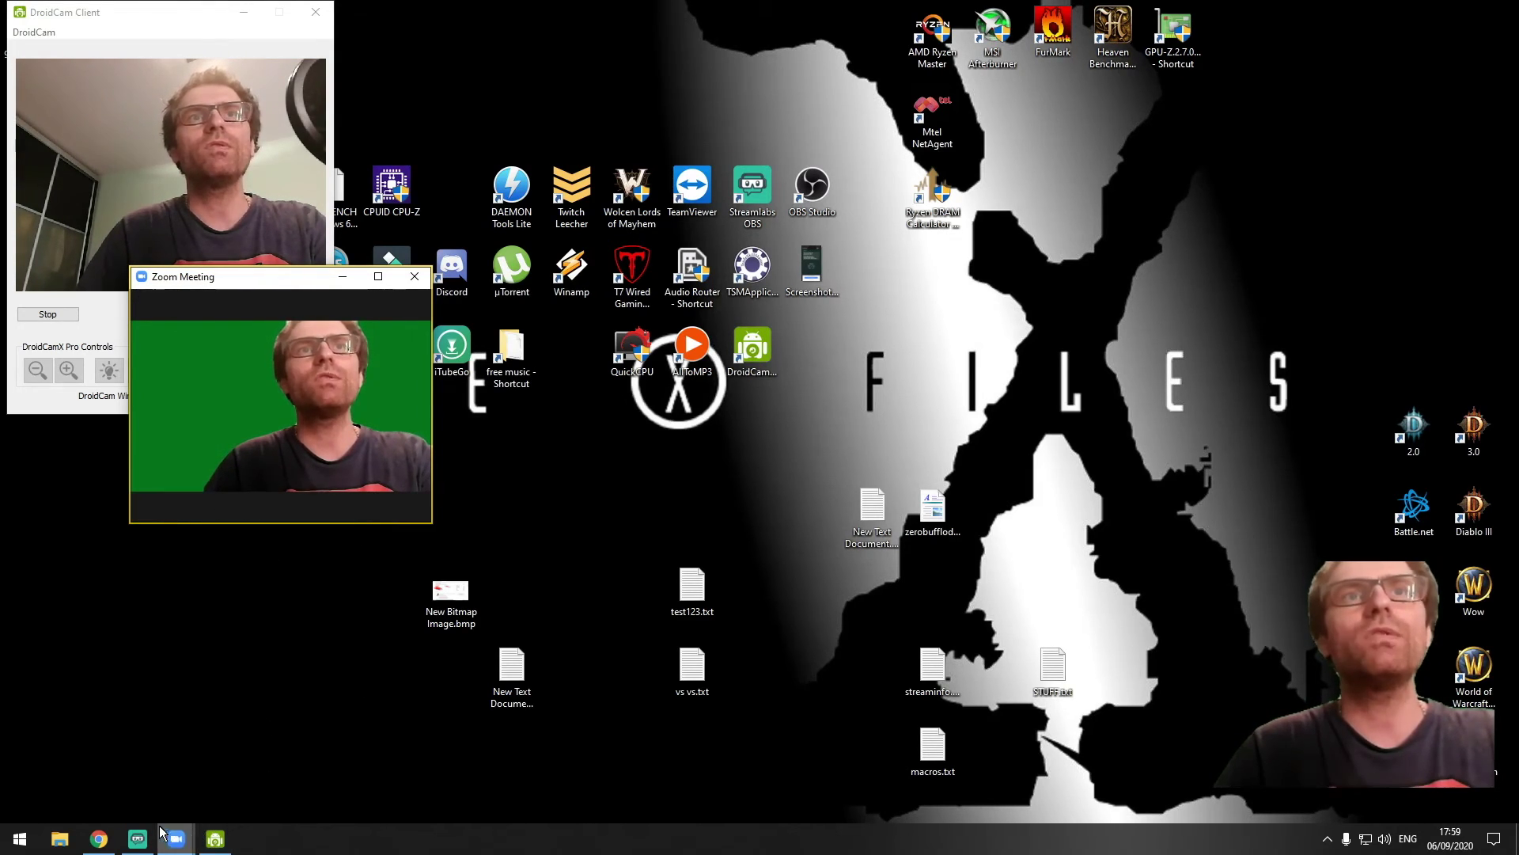
pyautogui.click(137, 838)
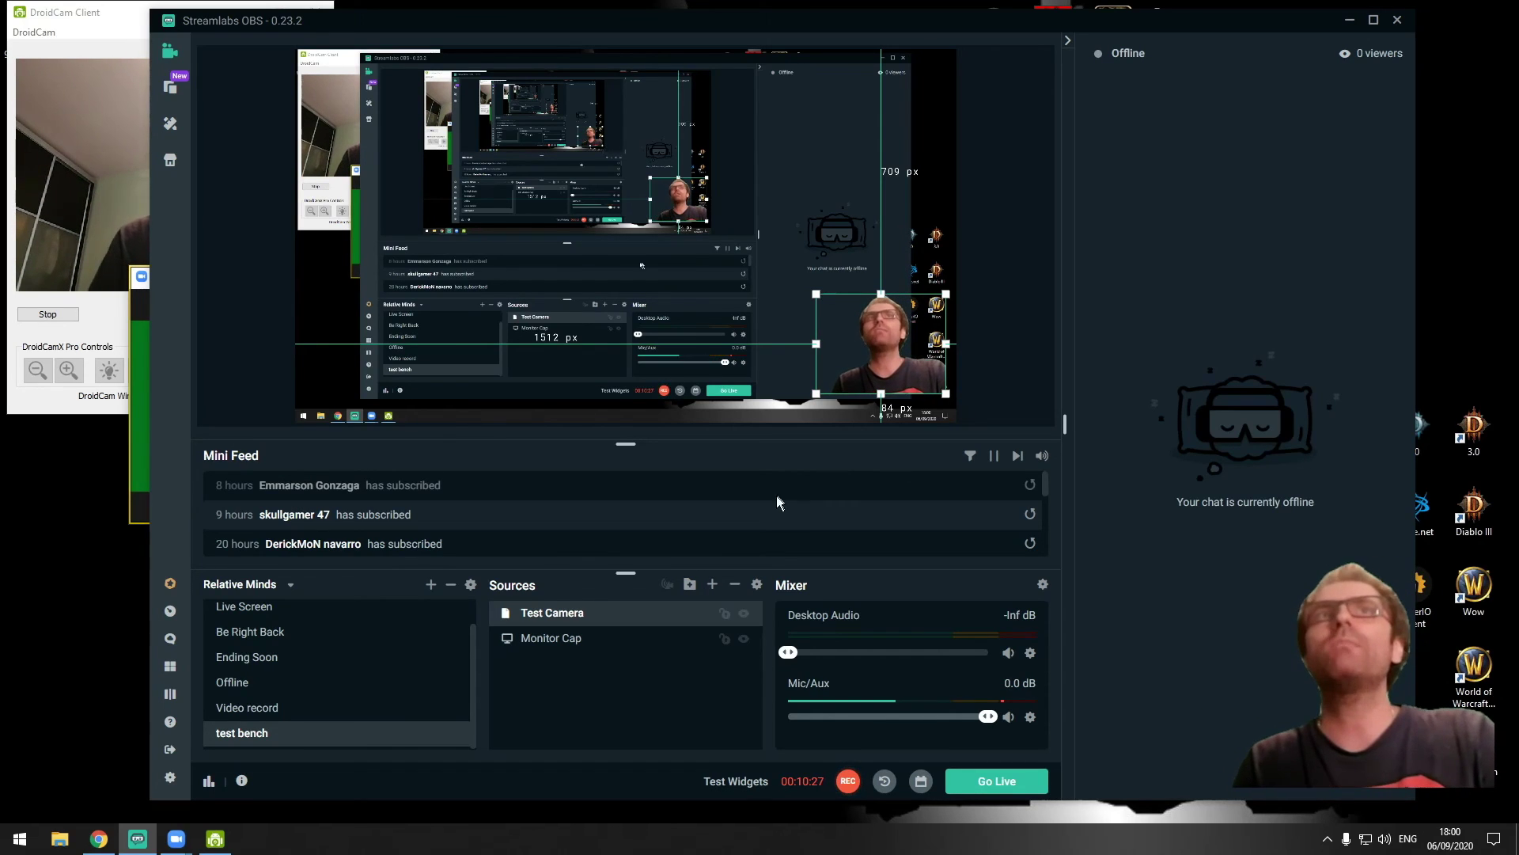
pyautogui.click(100, 315)
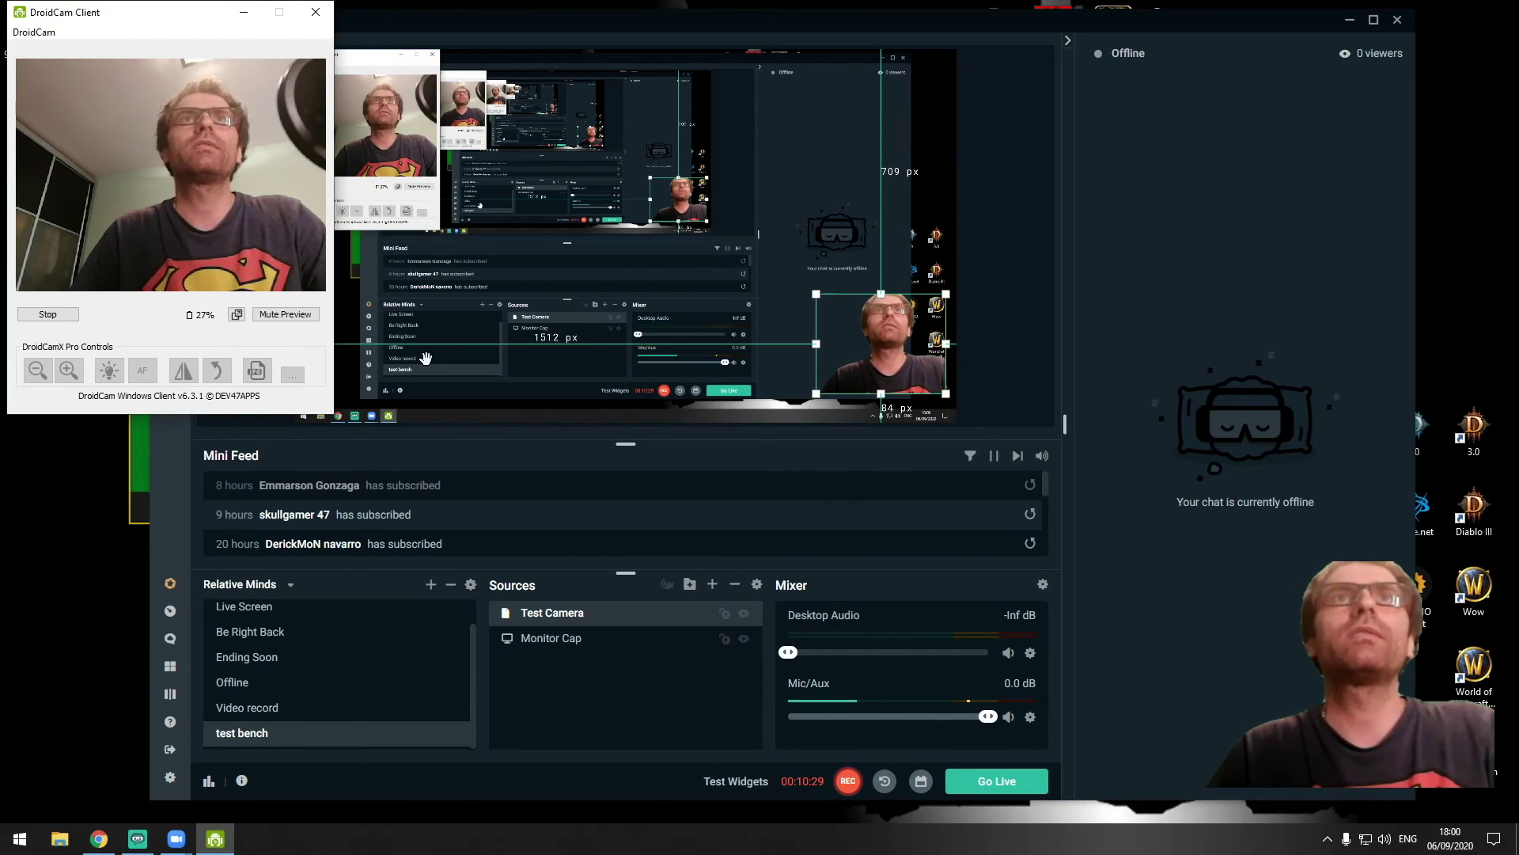